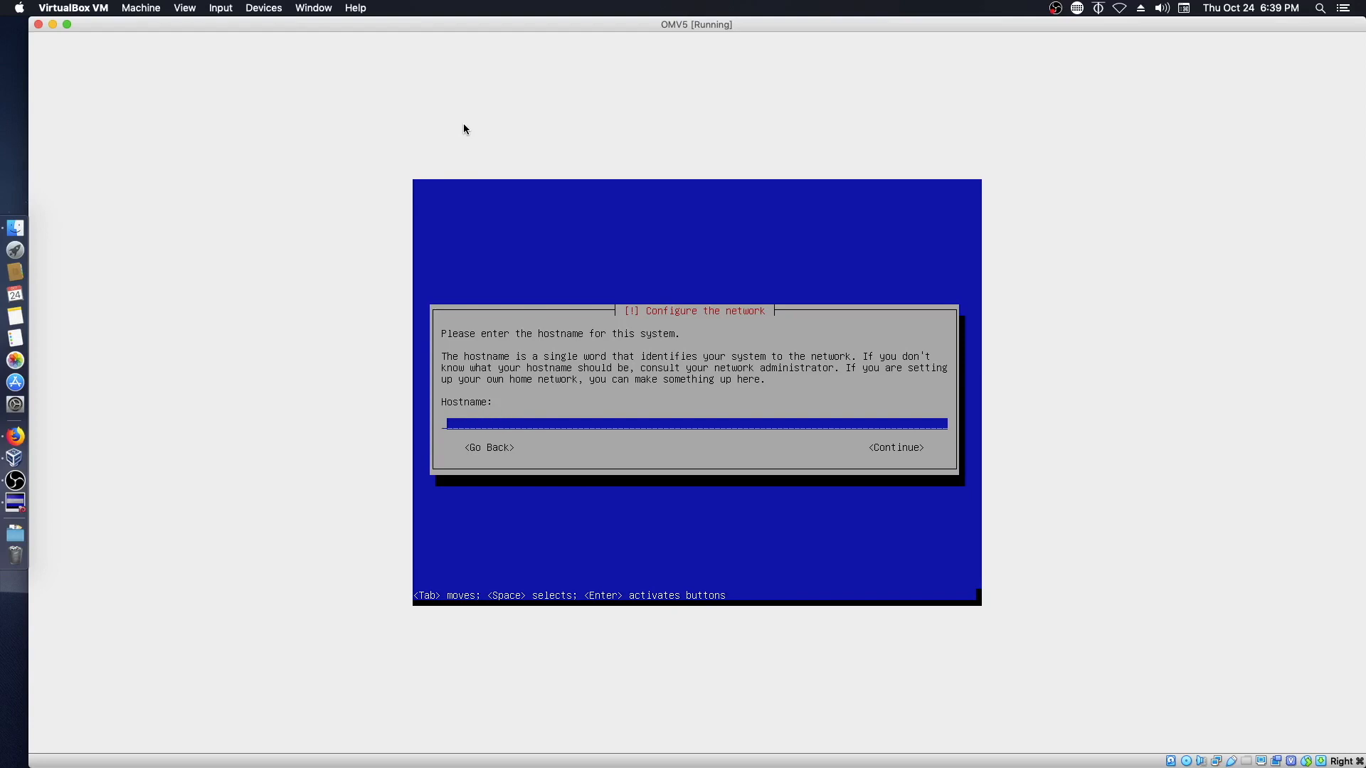
- Enter omv5 as the hostname and accept the default domain name local
{"action": "type", "text": "omv5"}
{"action": "key", "text": "Return"}
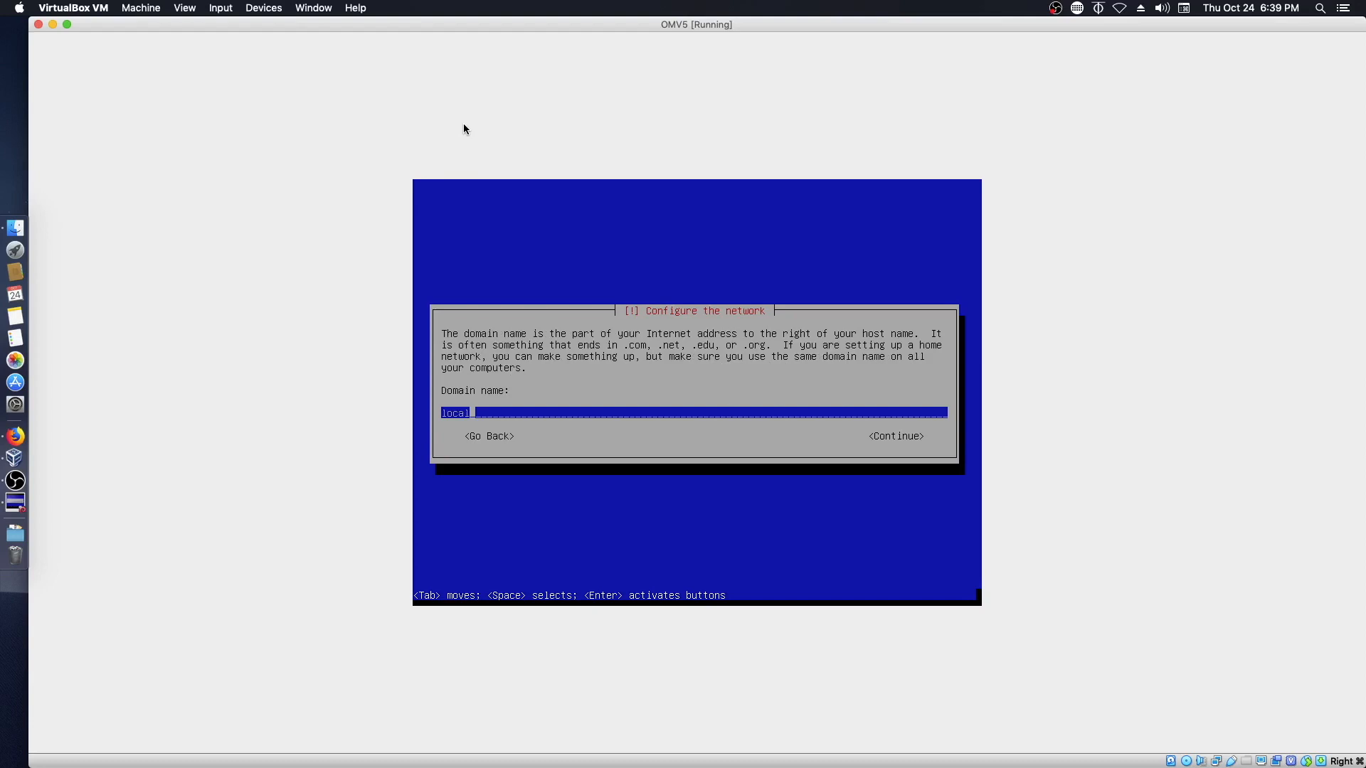
{"action": "key", "text": "Return"}
{"action": "key", "text": "Return"}
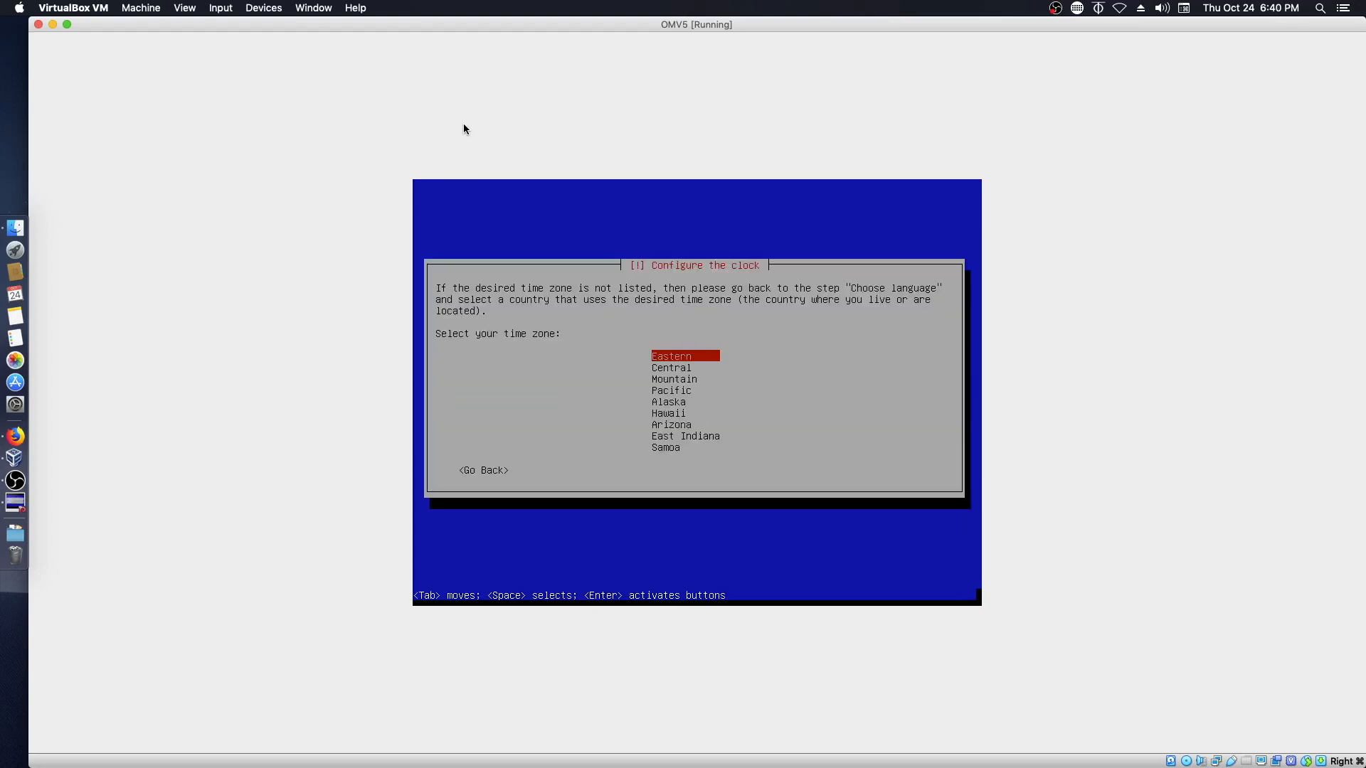
- Accept the Eastern time zone and the United States deb.debian.org mirror, with no HTTP proxy
{"action": "key", "text": "Return"}
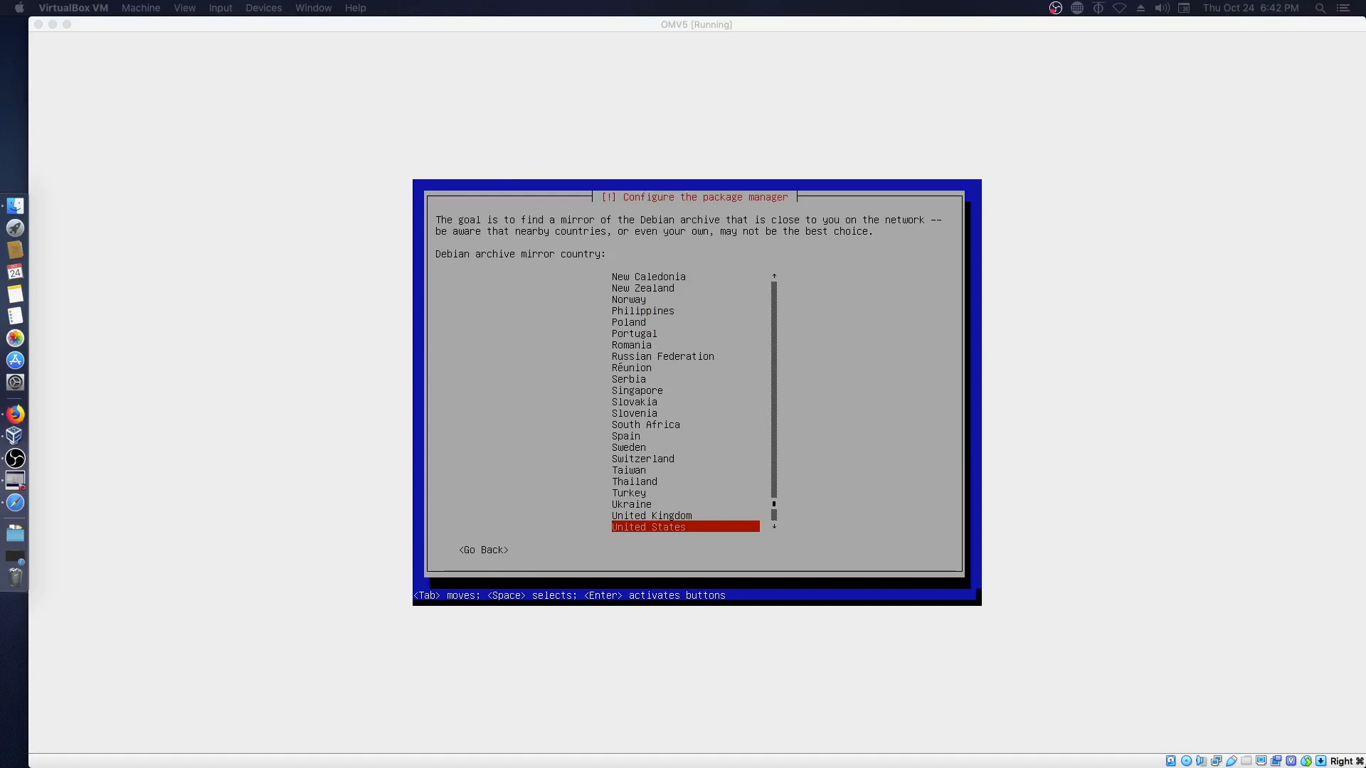
{"action": "left_click", "coordinate": [1019, 410]}
{"action": "key", "text": "Return"}
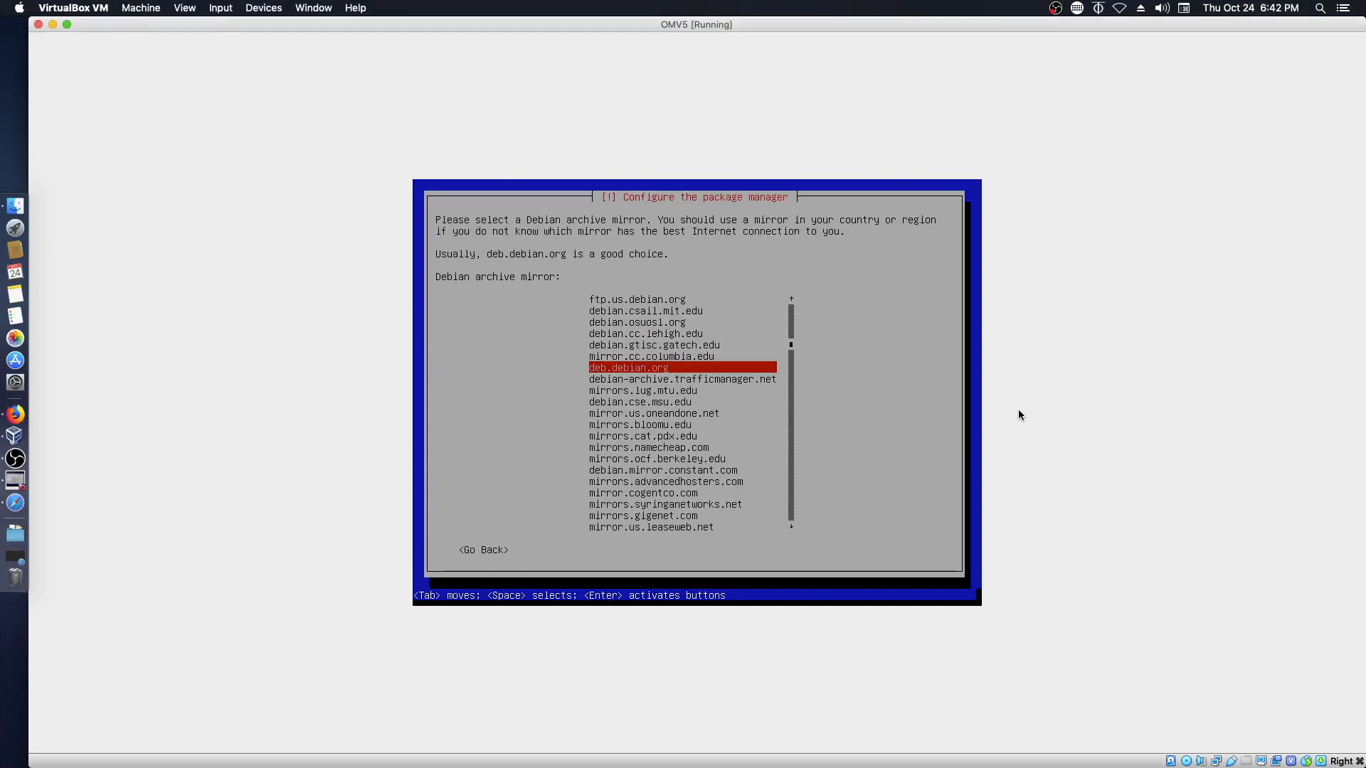
{"action": "key", "text": "Return"}
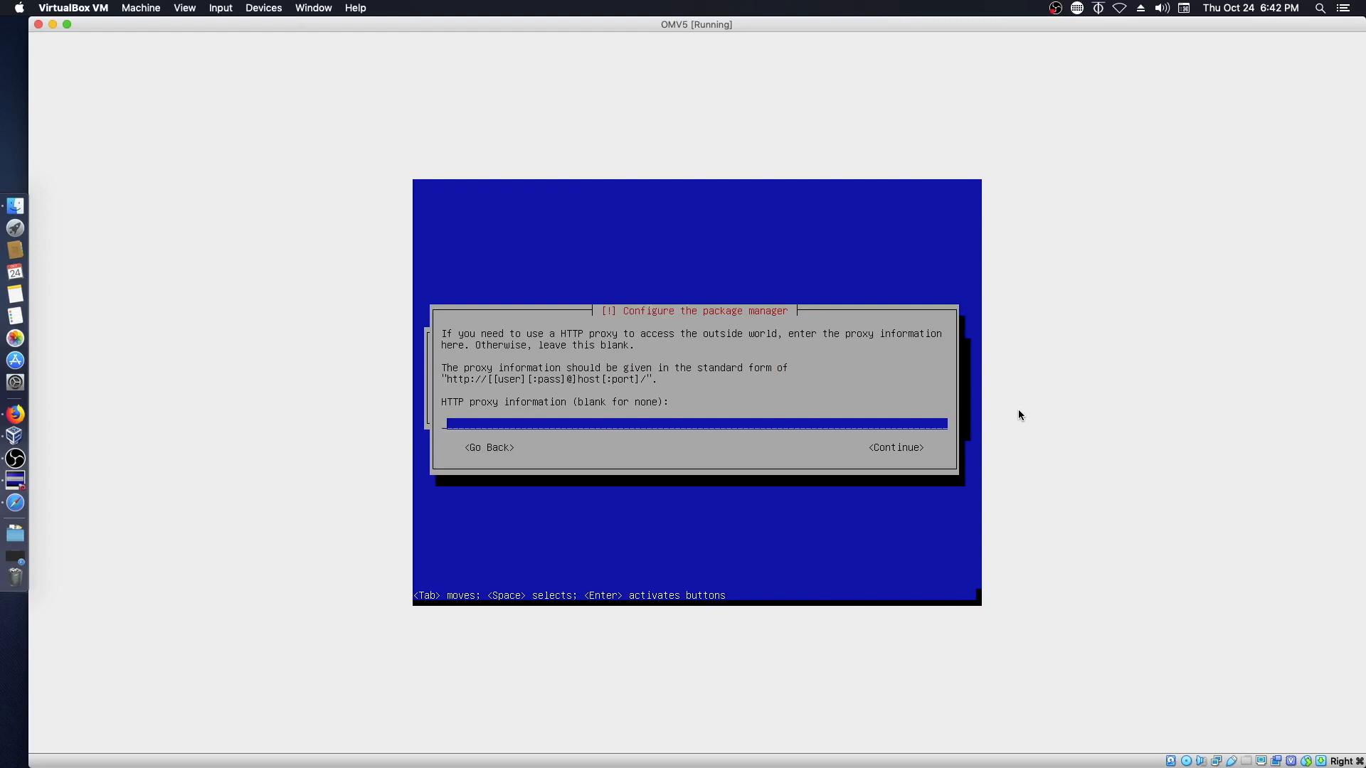
{"action": "key", "text": "Return"}
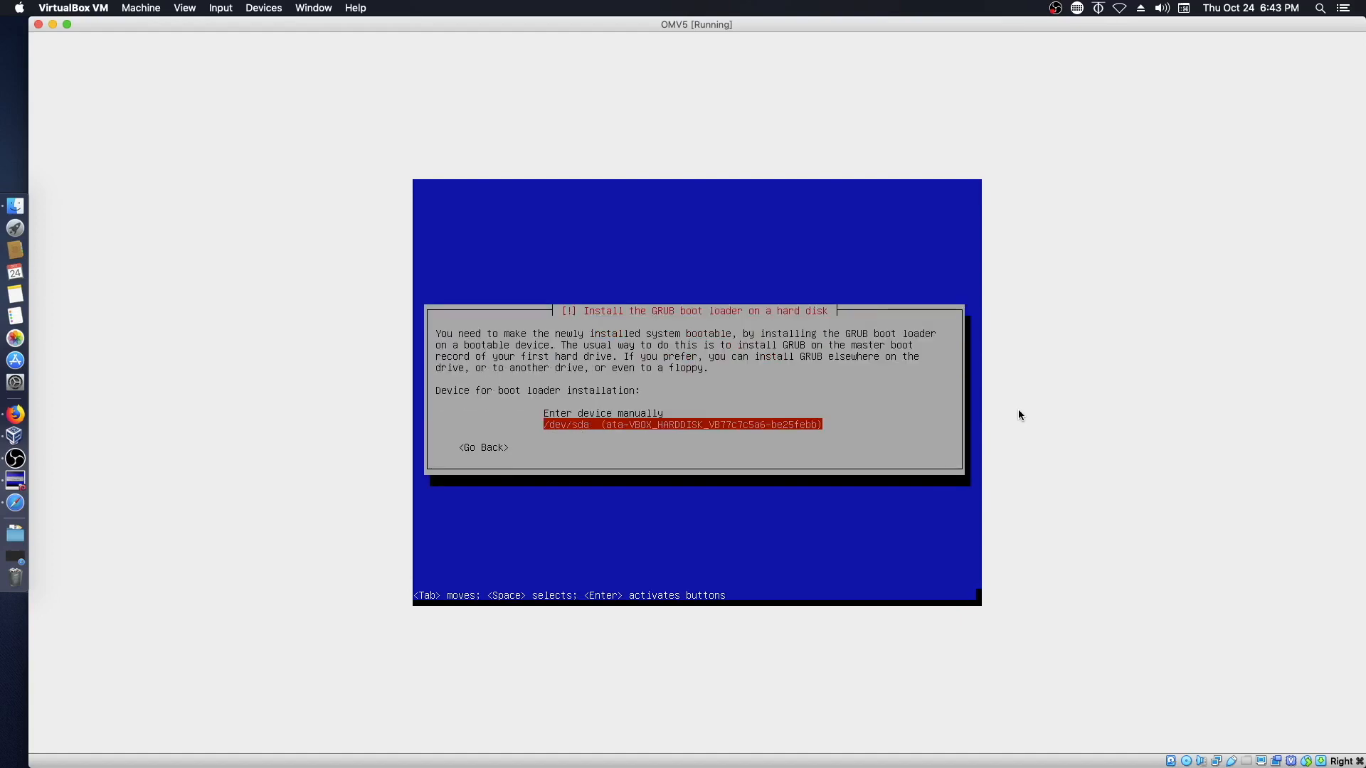
- Install GRUB on /dev/sda, finish installing, and boot the VM to the 172.16.74.244 login
{"action": "key", "text": "Return"}
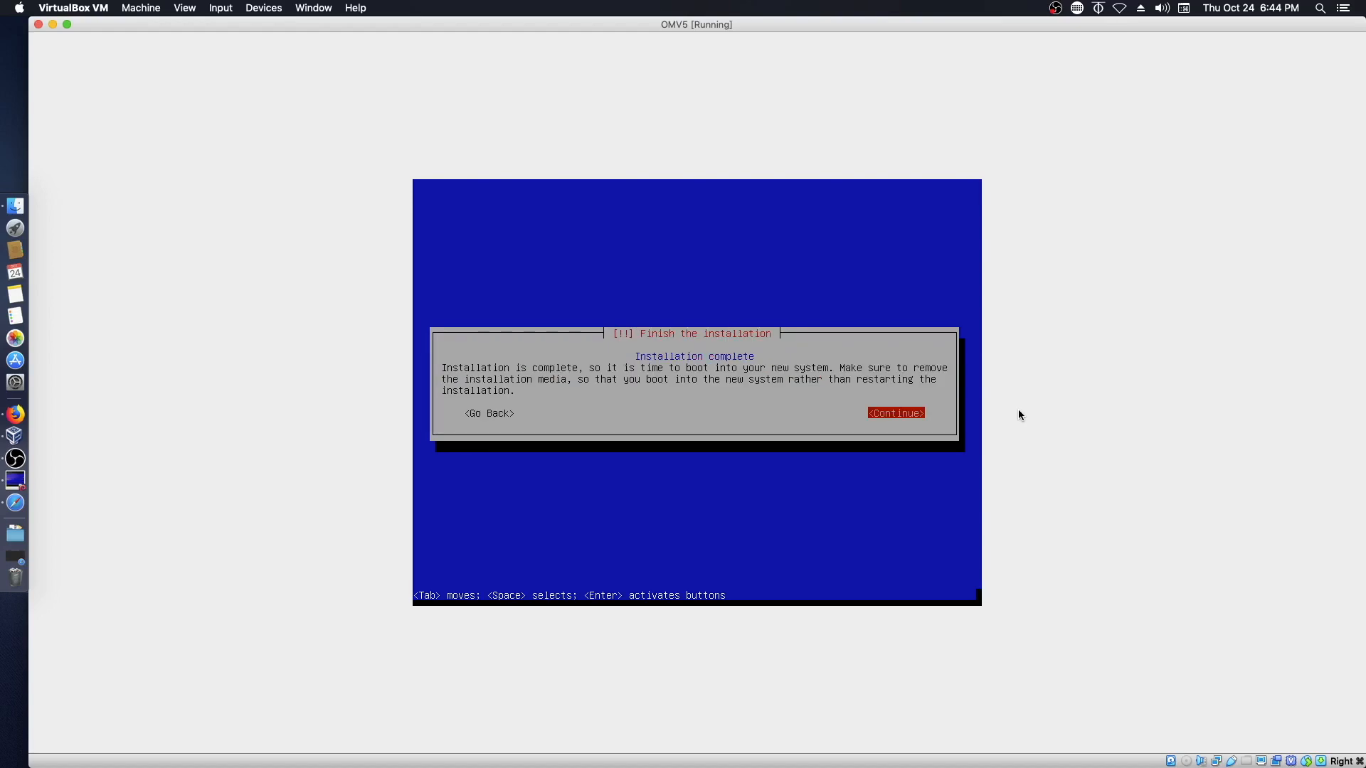
{"action": "key", "text": "Return"}
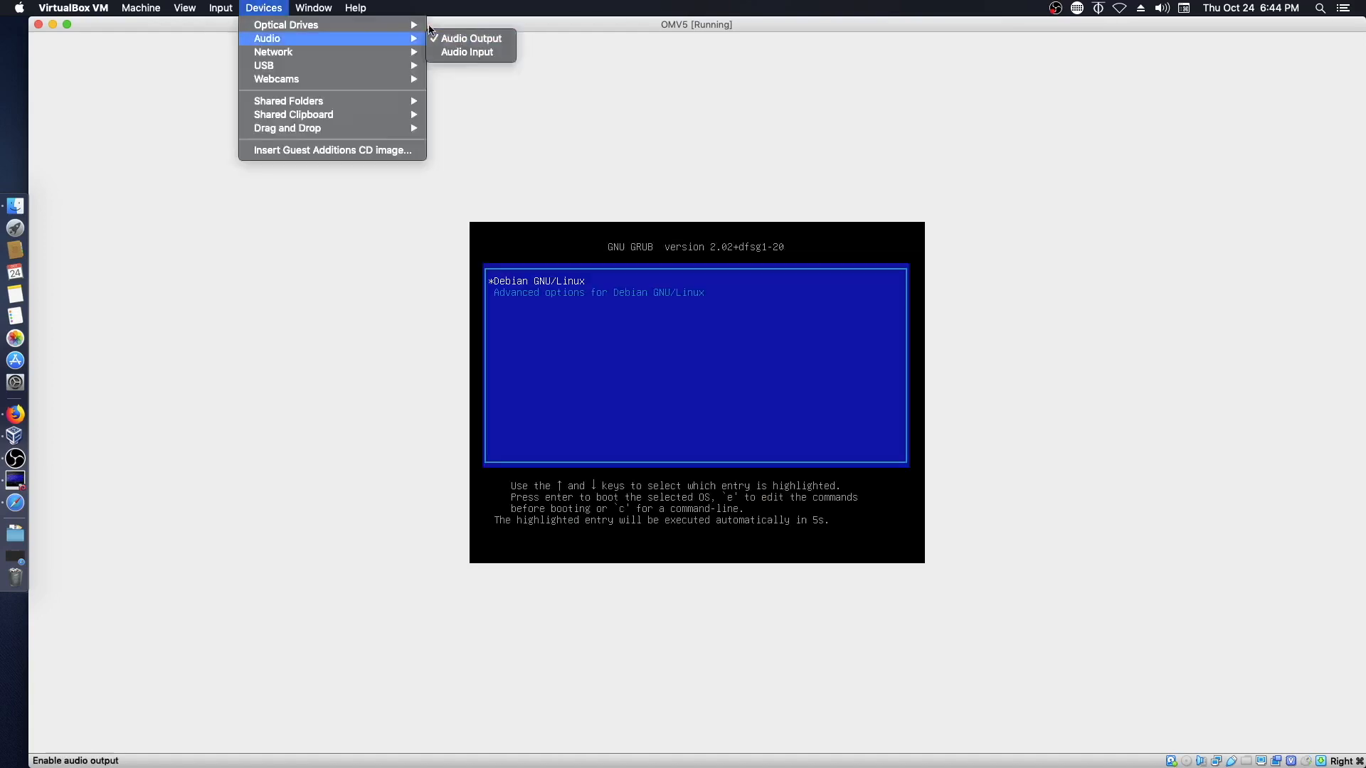
{"action": "left_click", "coordinate": [469, 35]}
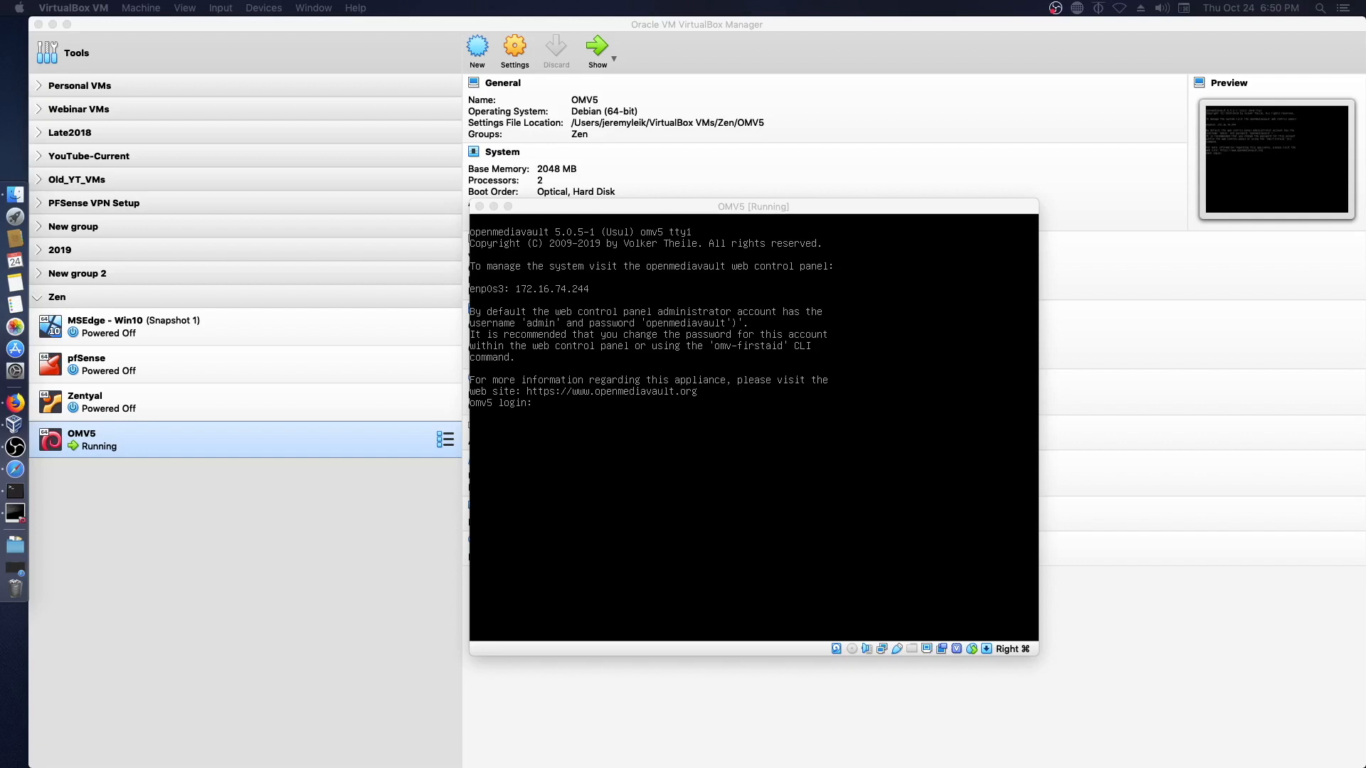
{"action": "left_click", "coordinate": [11, 475]}
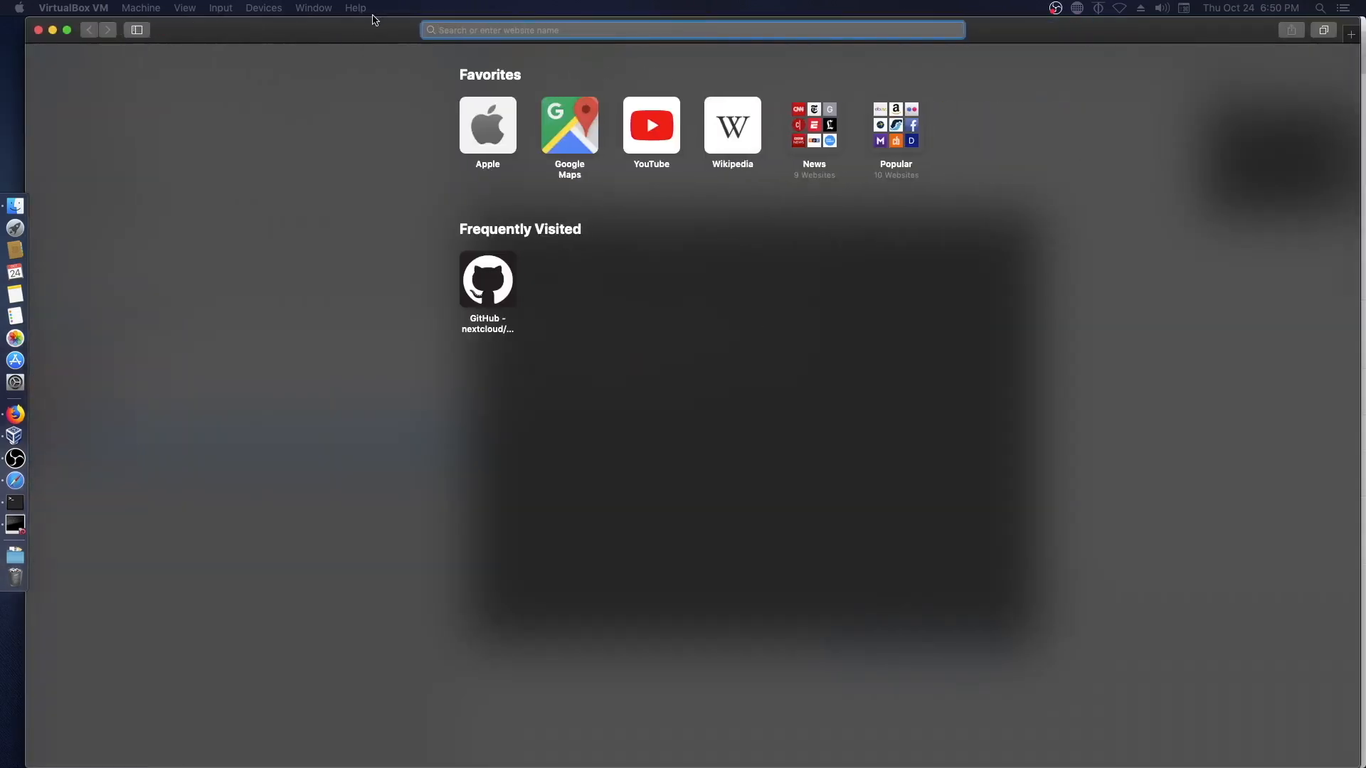
- Log in at 172.16.74.244 as admin with the administrator password, and never save it
{"action": "type", "text": "172.16.74"}
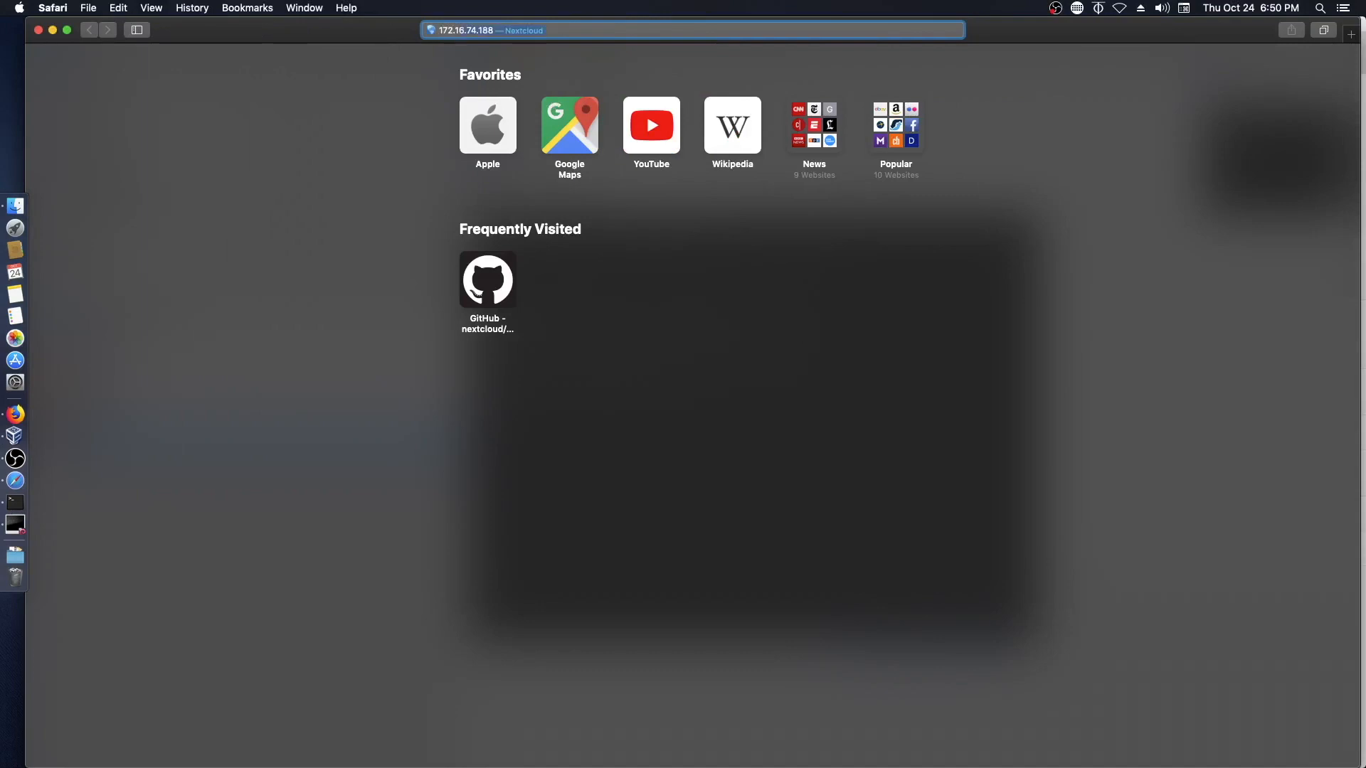
{"action": "type", "text": "."}
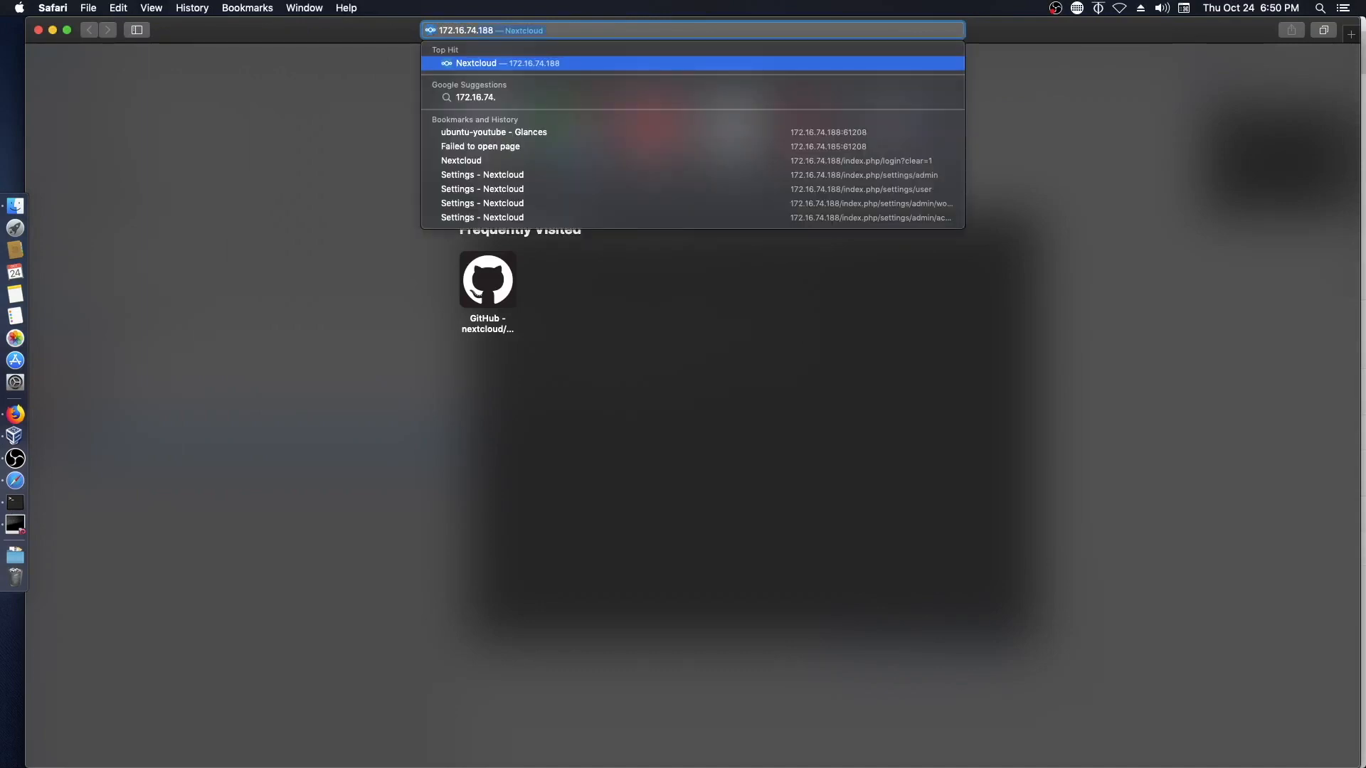
{"action": "type", "text": "244"}
{"action": "key", "text": "Return"}
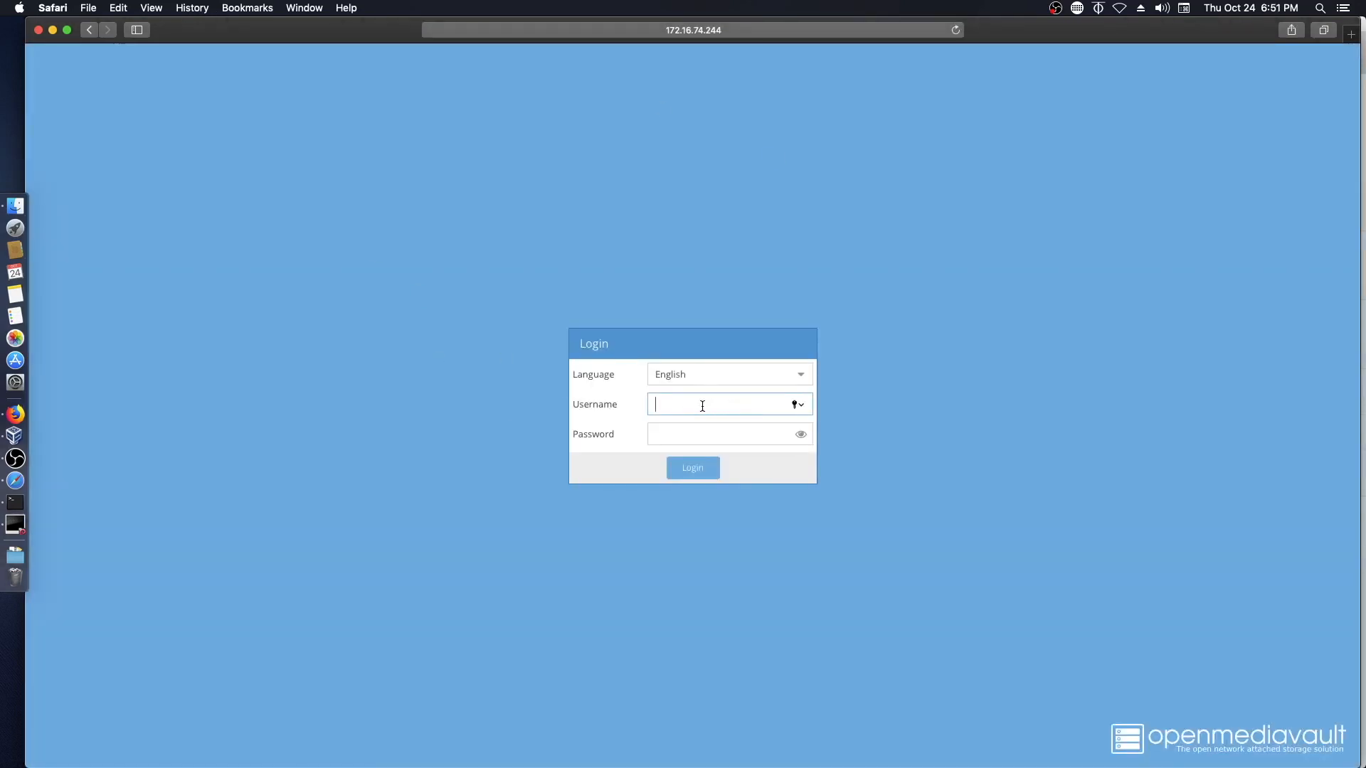
{"action": "type", "text": "admin"}
{"action": "key", "text": "Tab"}
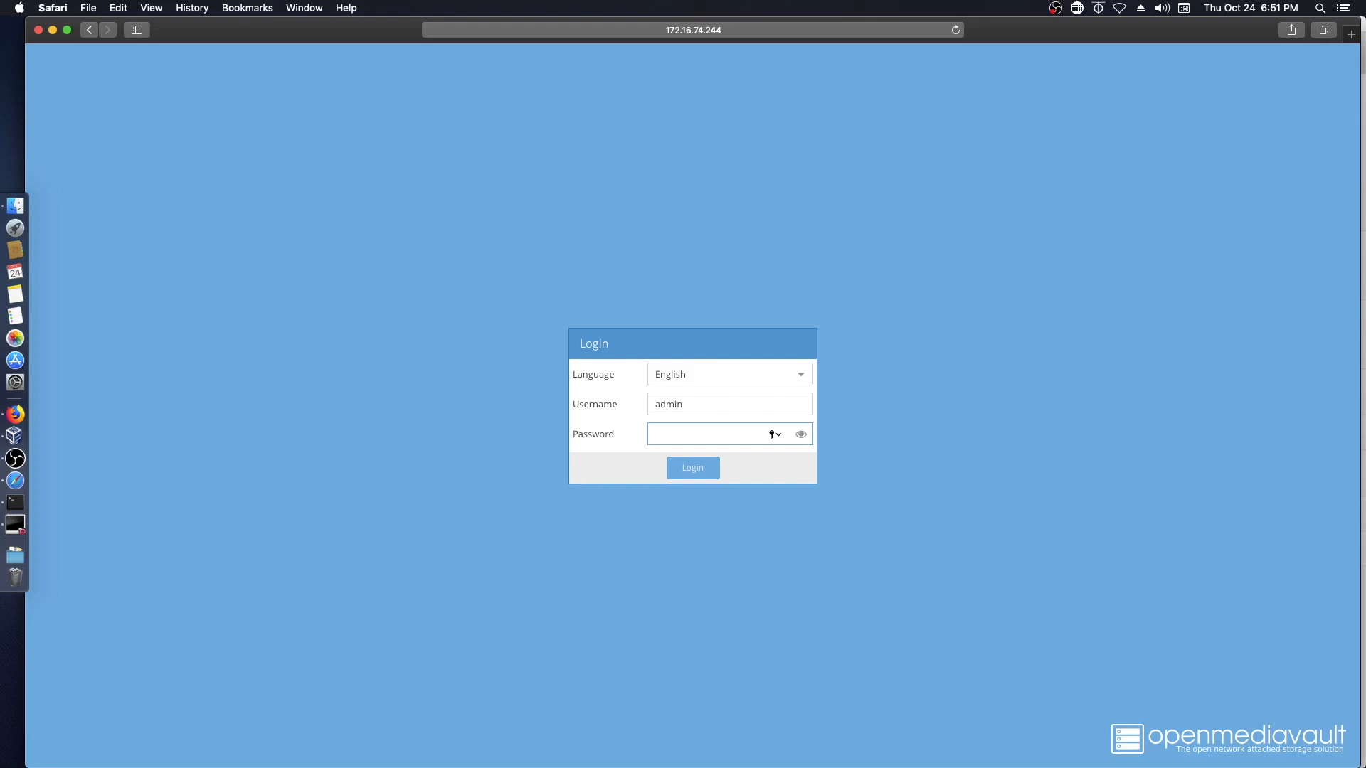
{"action": "type", "text": "openmediavault"}
{"action": "key", "text": "Return"}
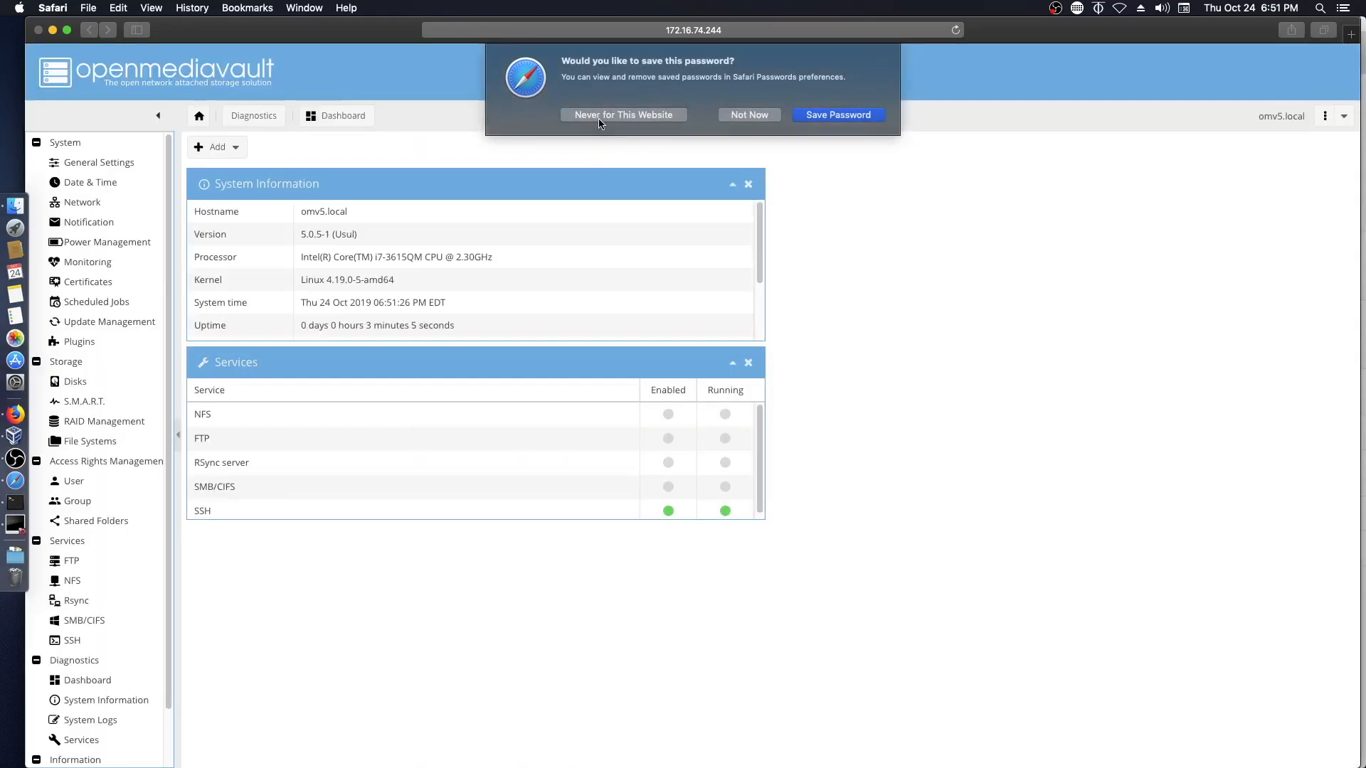
{"action": "left_click", "coordinate": [599, 115]}
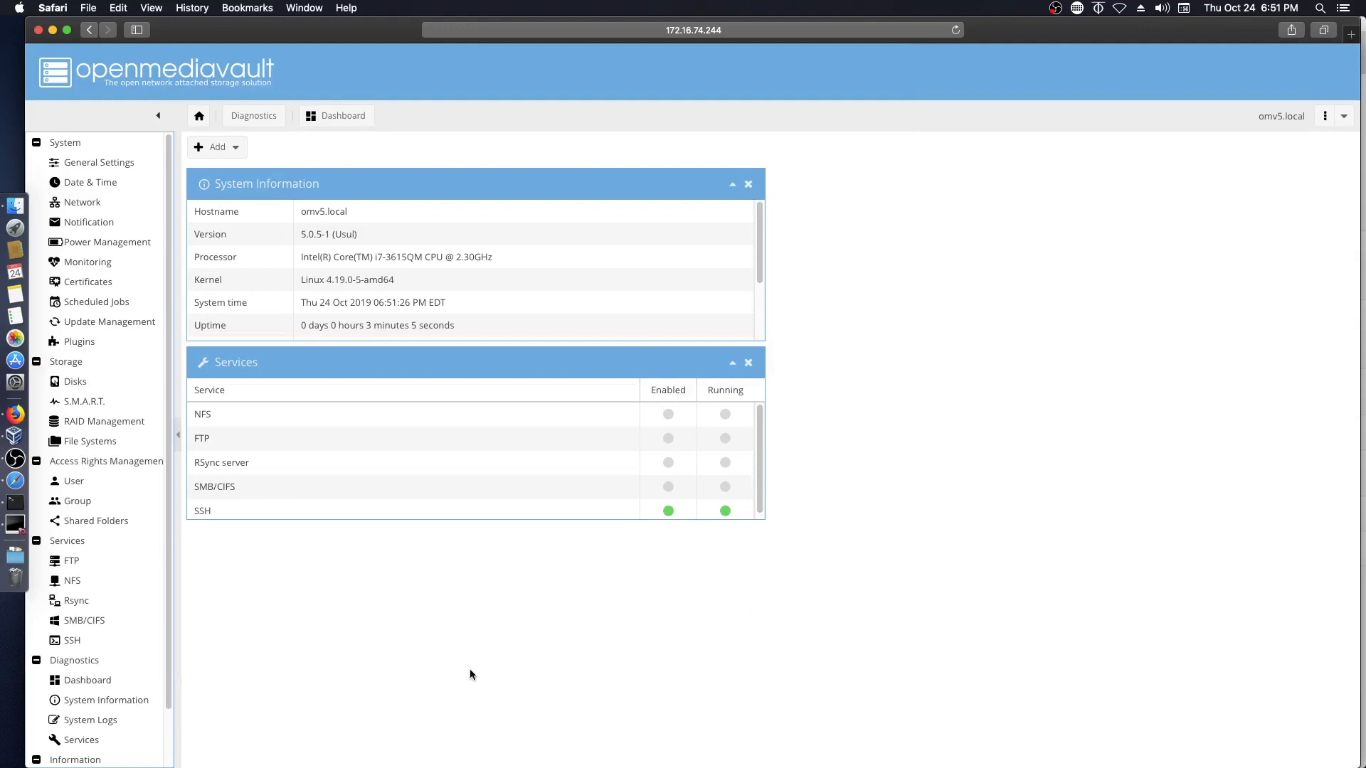
- Select all pending packages in Update Management, upgrade them, reload, and confirm the list is empty
{"action": "scroll", "coordinate": [427, 442], "scroll_direction": "down", "scroll_amount": 1}
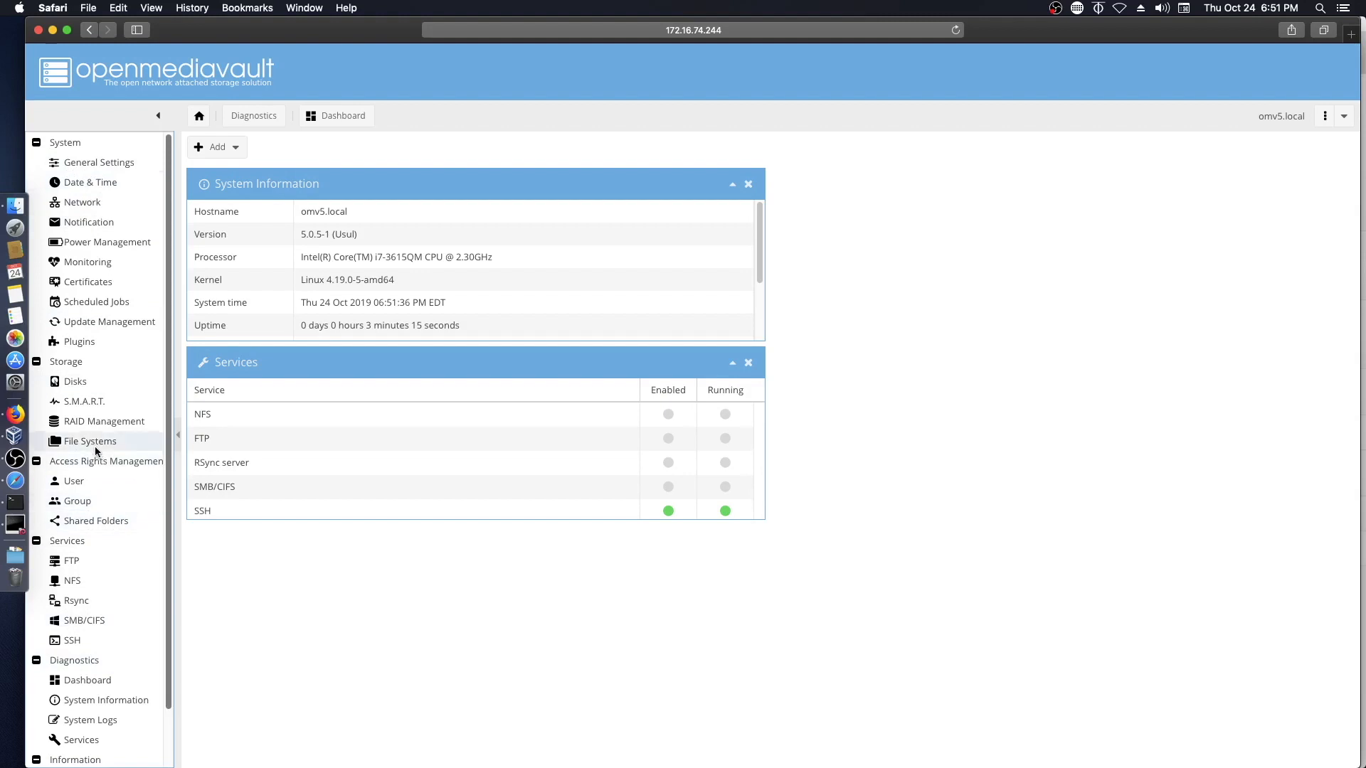
{"action": "left_click", "coordinate": [92, 323]}
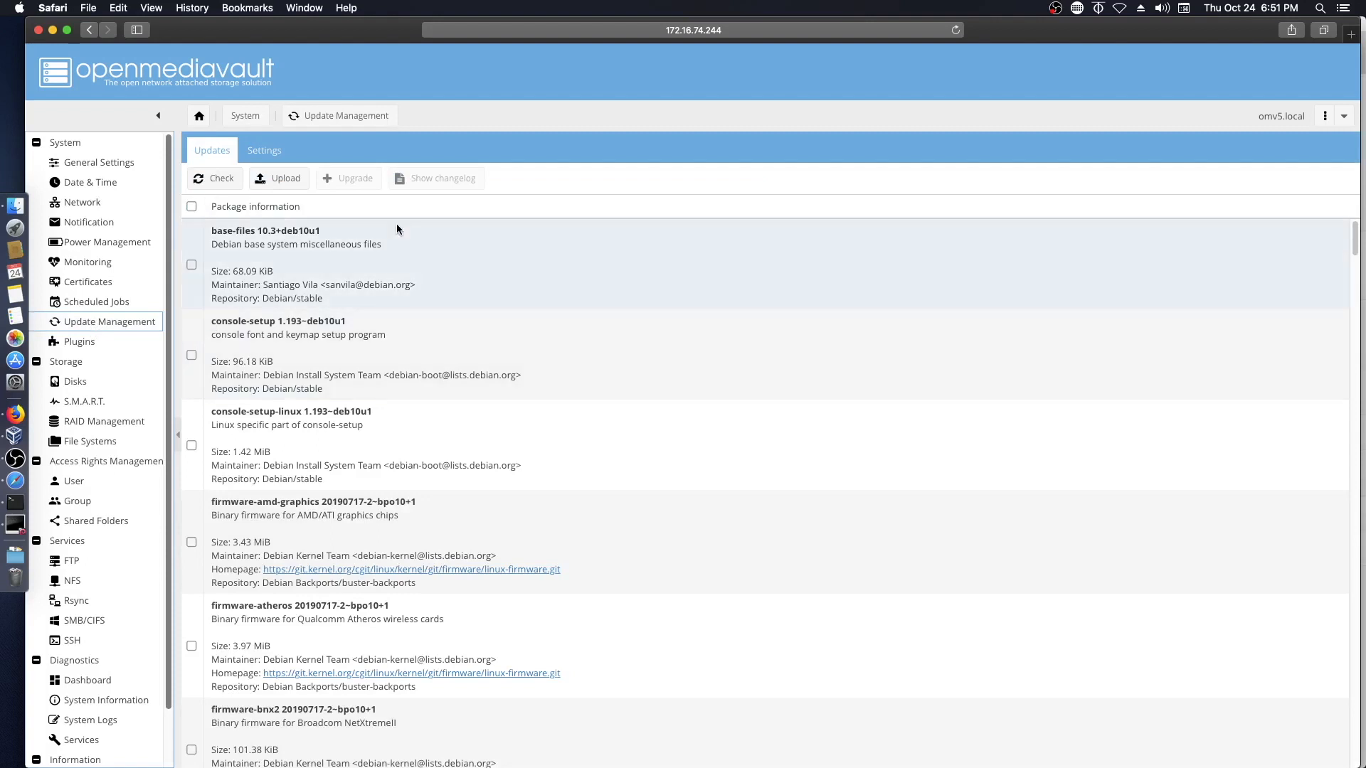
{"action": "left_click", "coordinate": [192, 206]}
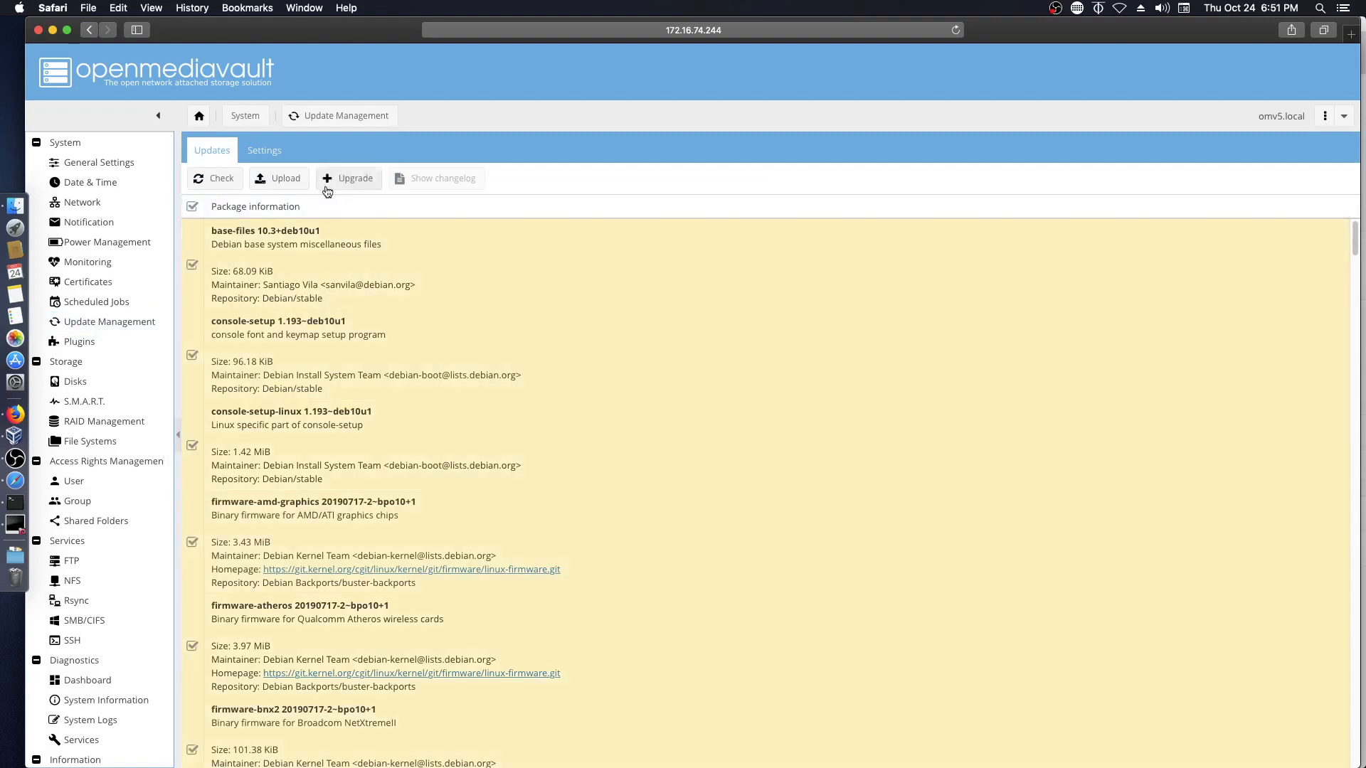
{"action": "left_click", "coordinate": [356, 180]}
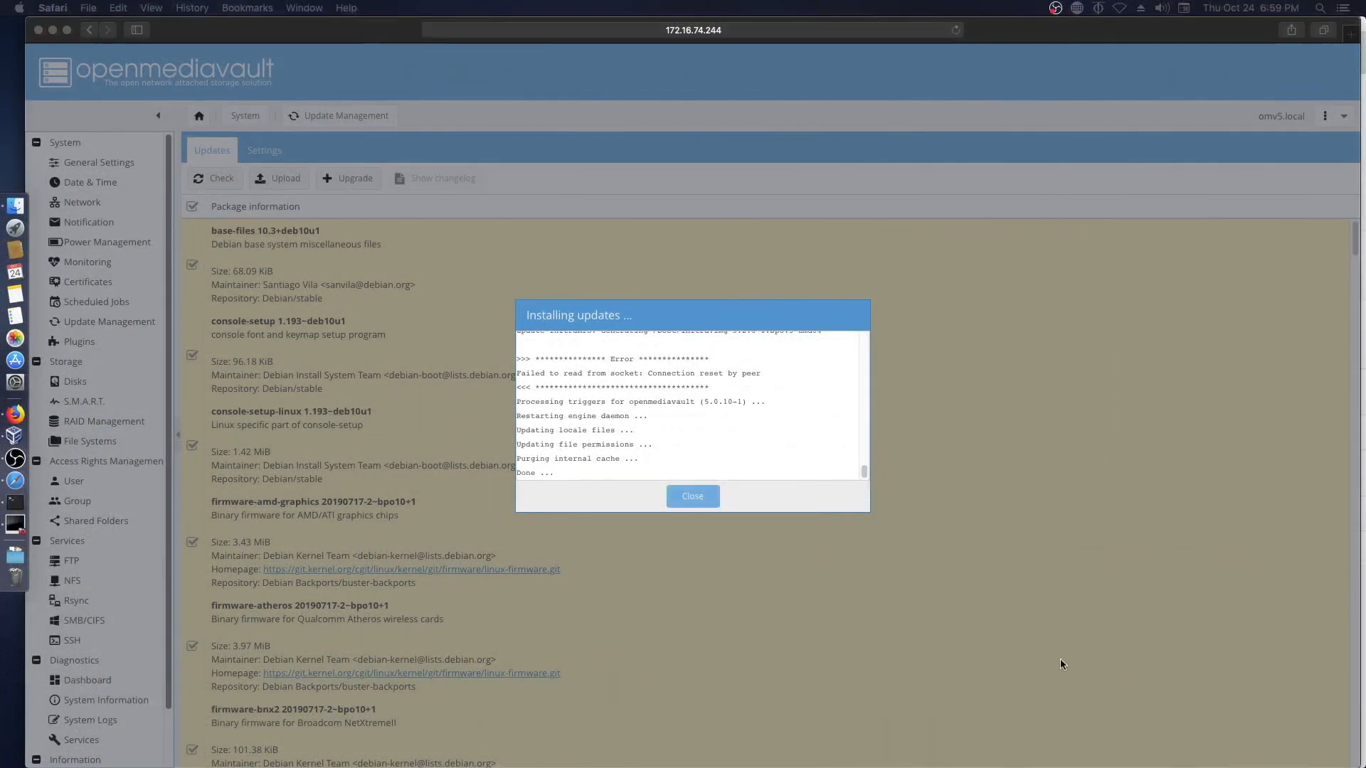
{"action": "left_click", "coordinate": [690, 501]}
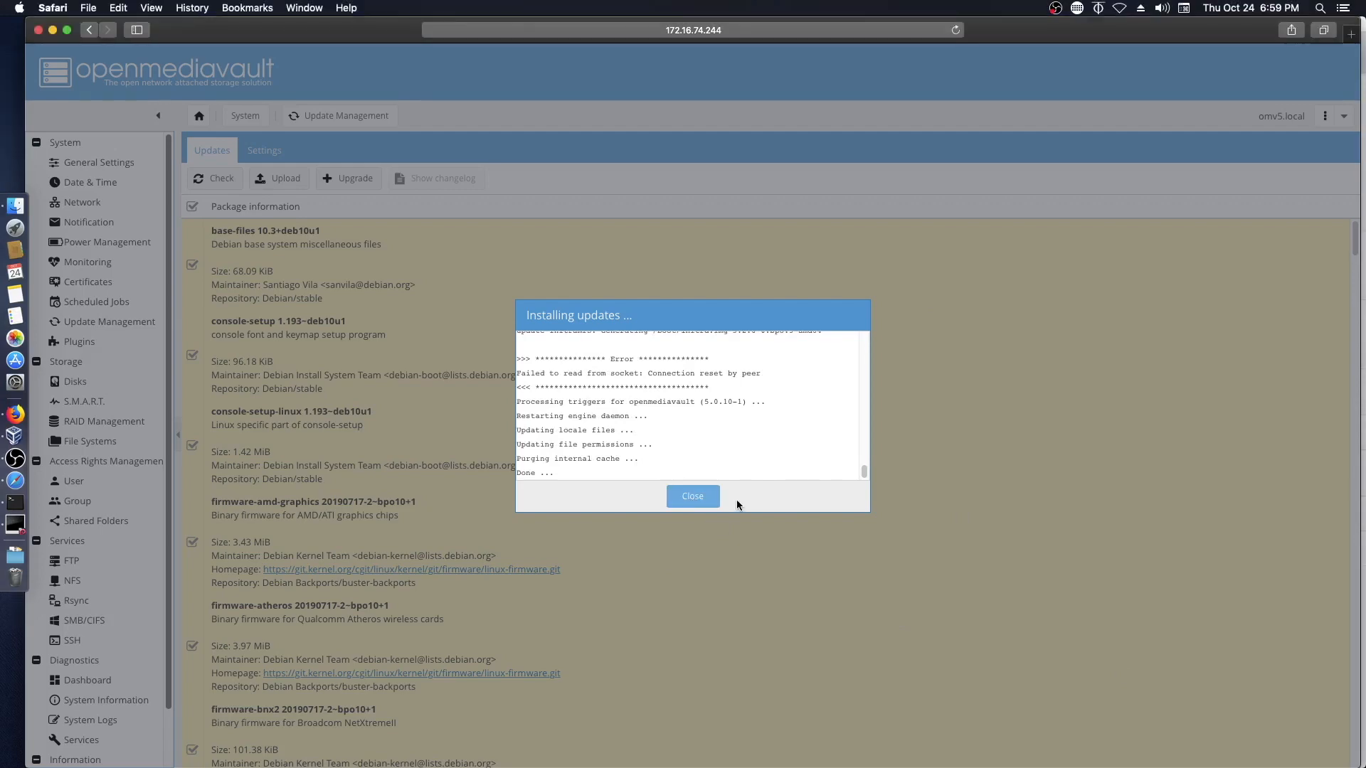
{"action": "left_click", "coordinate": [660, 448]}
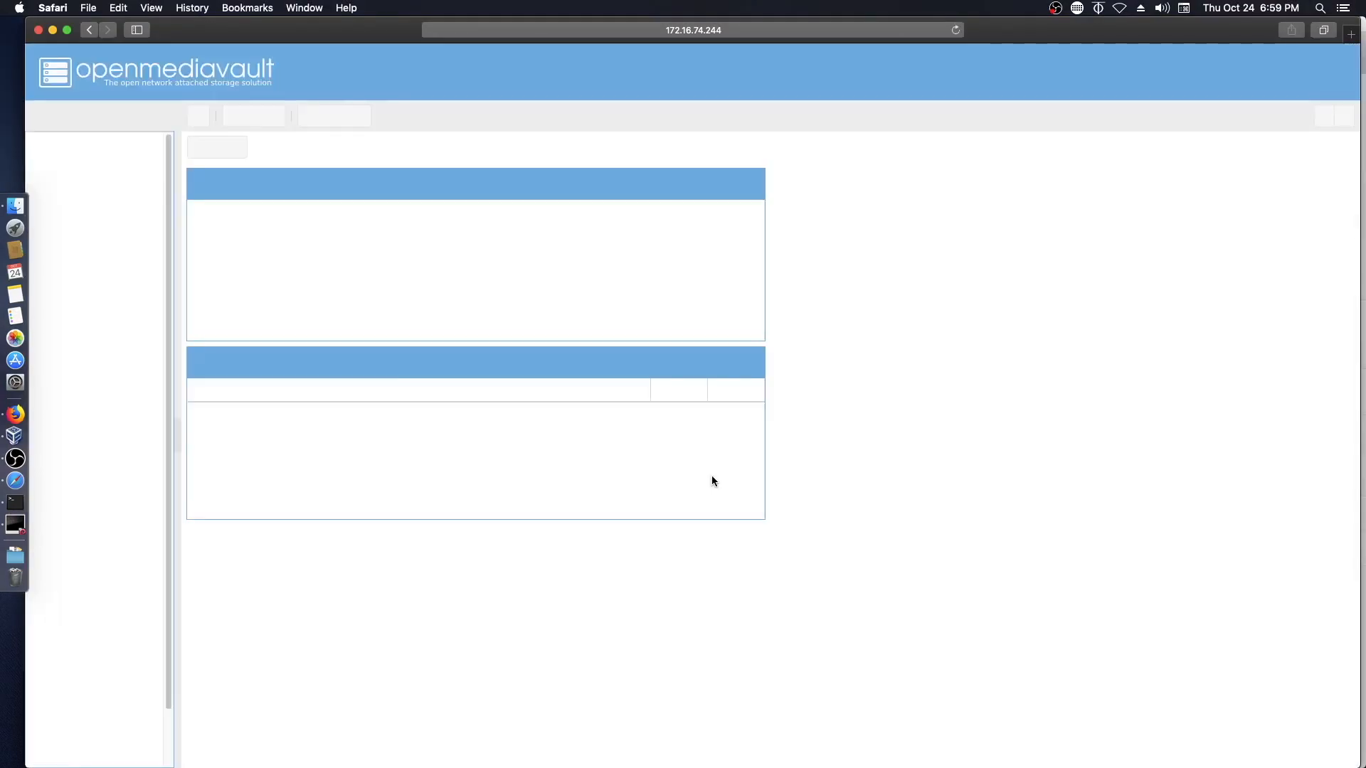
{"action": "left_click", "coordinate": [76, 322]}
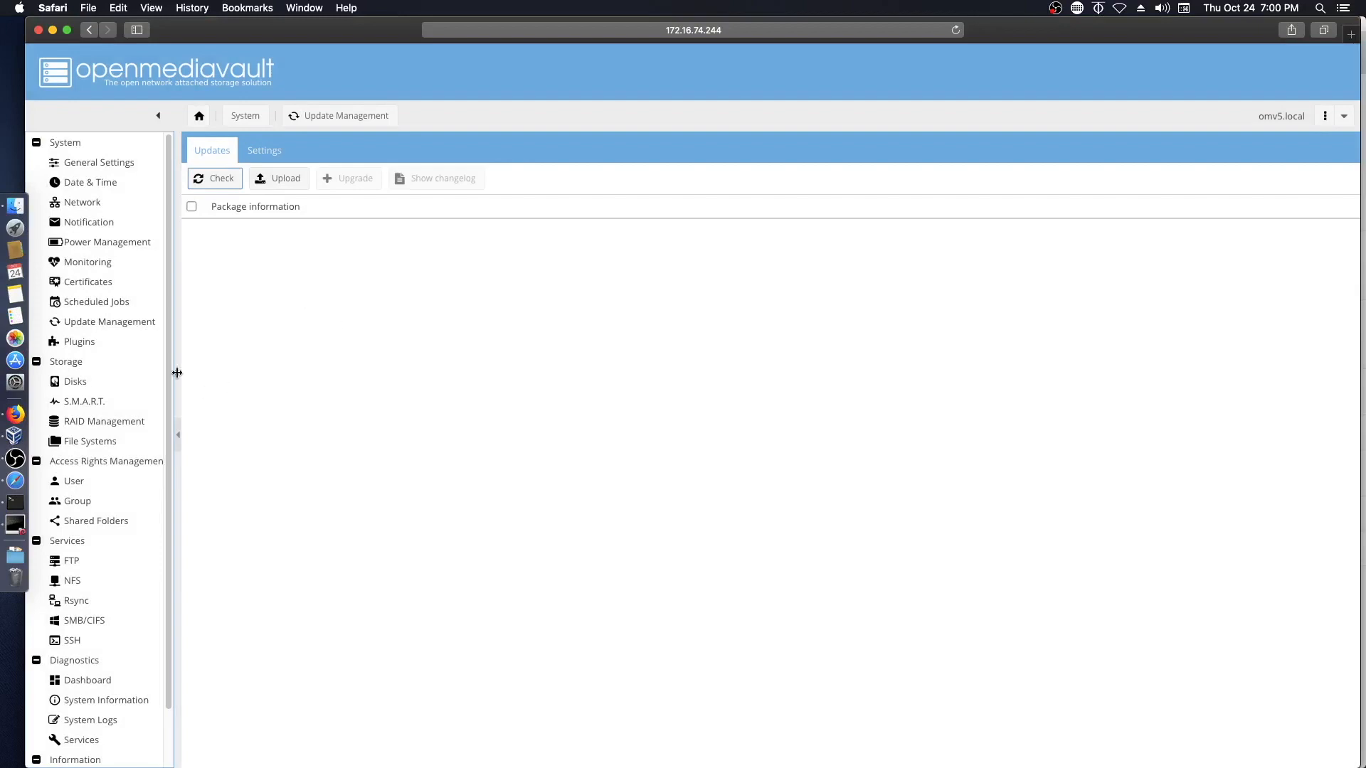
- Browse the Plugins list and select the openmediavault-lvm2 entry
{"action": "left_click", "coordinate": [79, 341]}
{"action": "scroll", "coordinate": [640, 488], "scroll_direction": "down", "scroll_amount": 5}
{"action": "scroll", "coordinate": [642, 488], "scroll_direction": "down", "scroll_amount": 5}
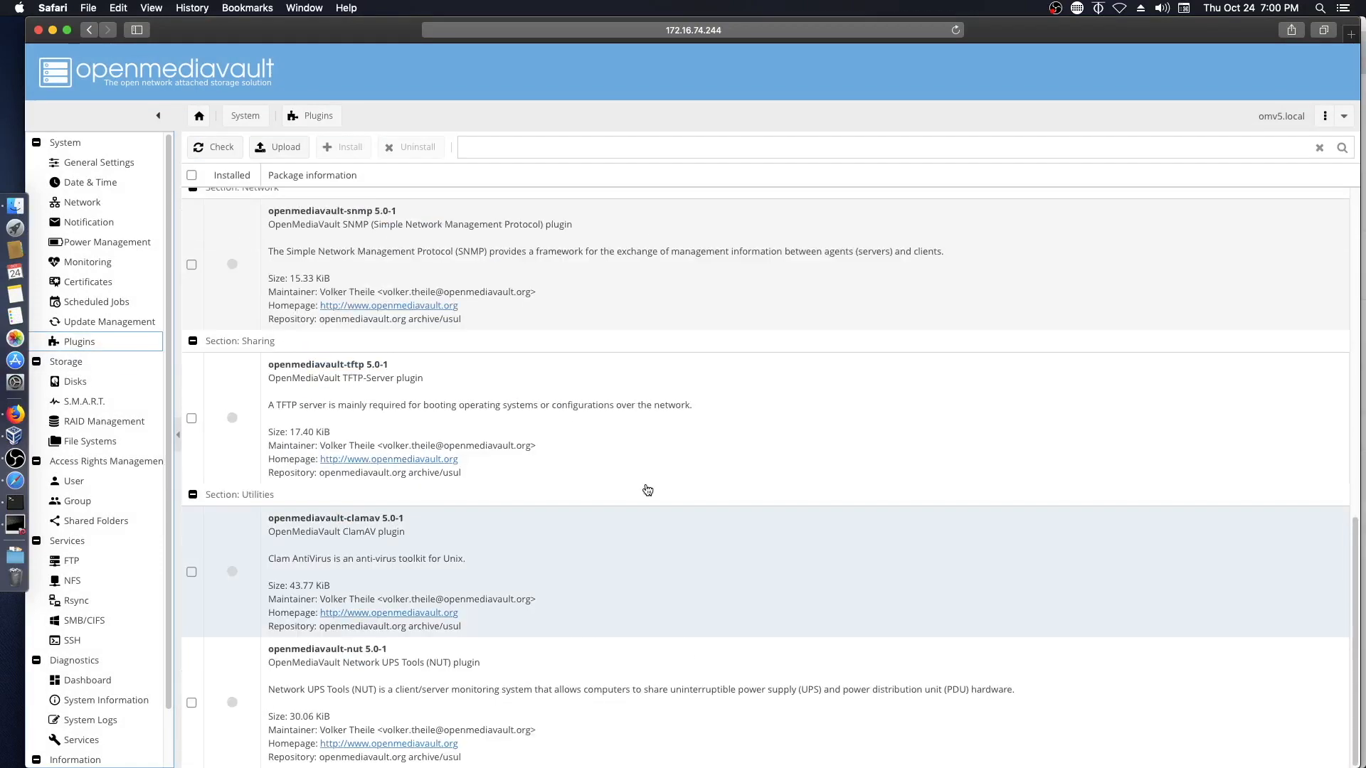
{"action": "scroll", "coordinate": [648, 490], "scroll_direction": "up", "scroll_amount": 10}
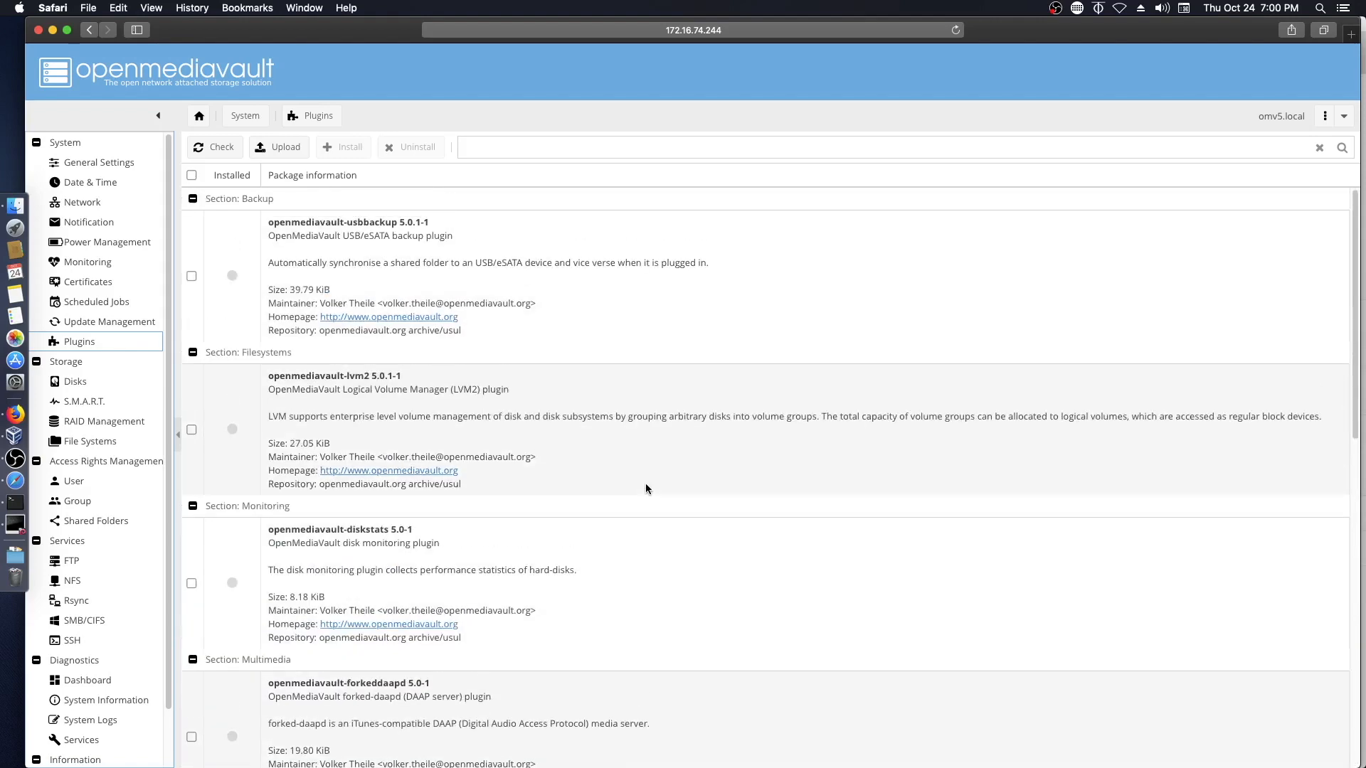
{"action": "left_click", "coordinate": [646, 489]}
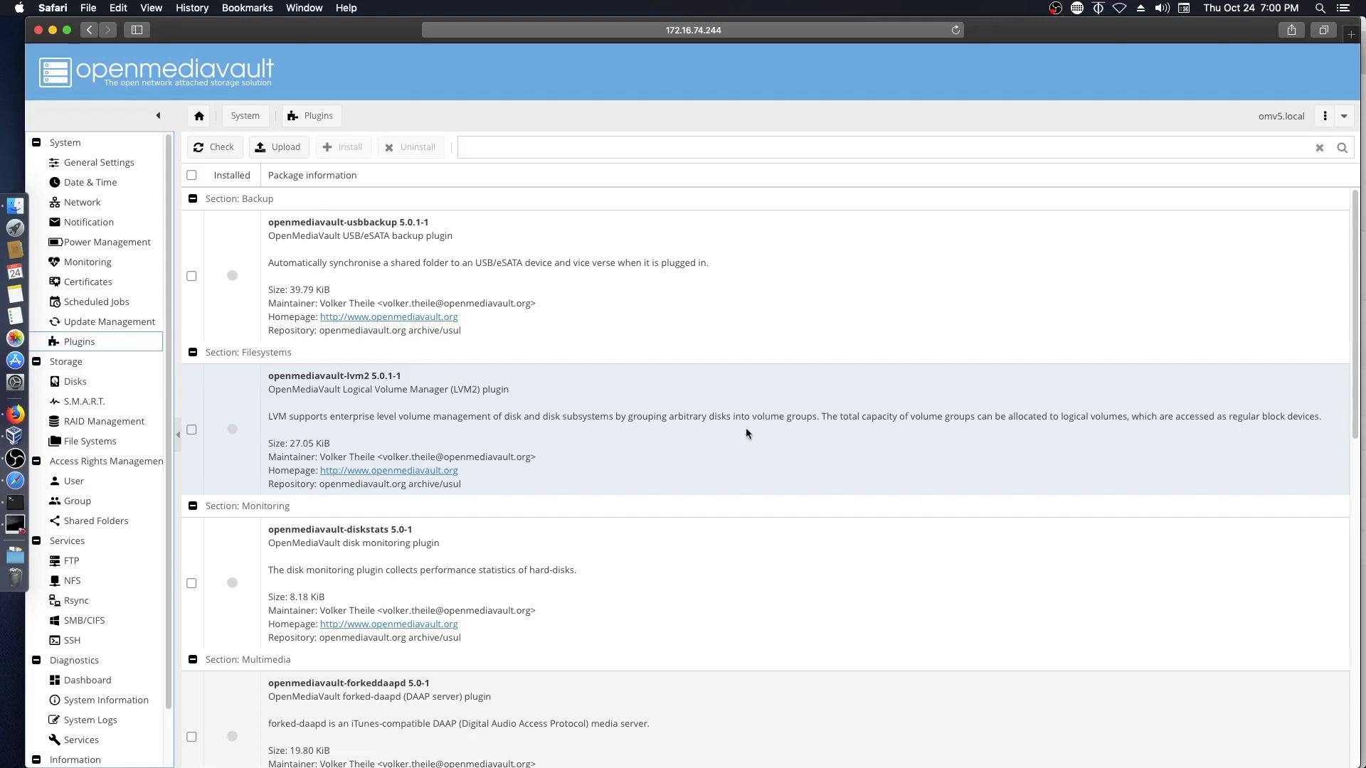
{"action": "scroll", "coordinate": [745, 429], "scroll_direction": "down", "scroll_amount": 10}
{"action": "scroll", "coordinate": [668, 491], "scroll_direction": "up", "scroll_amount": 10}
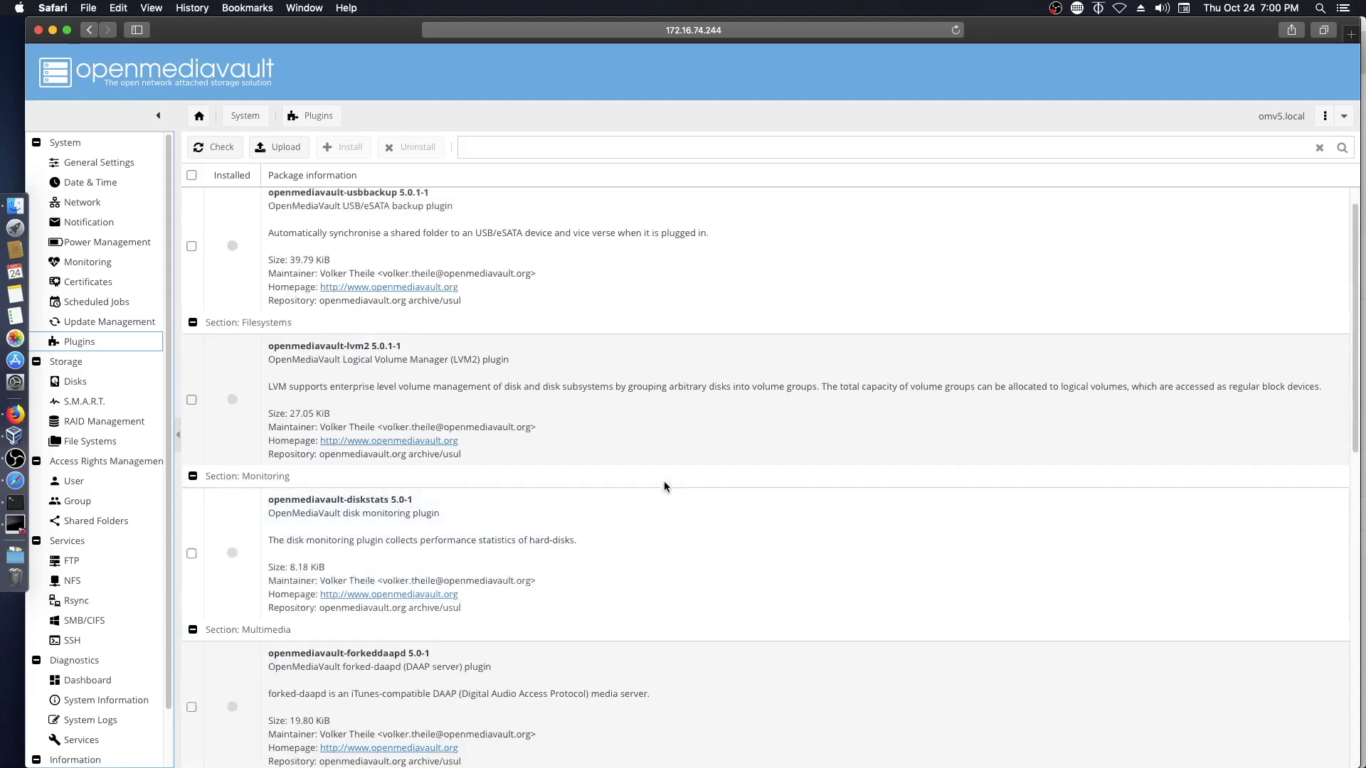
- Confirm Shutdown from the top-right power menu, then minimize Safari
{"action": "left_click", "coordinate": [1342, 115]}
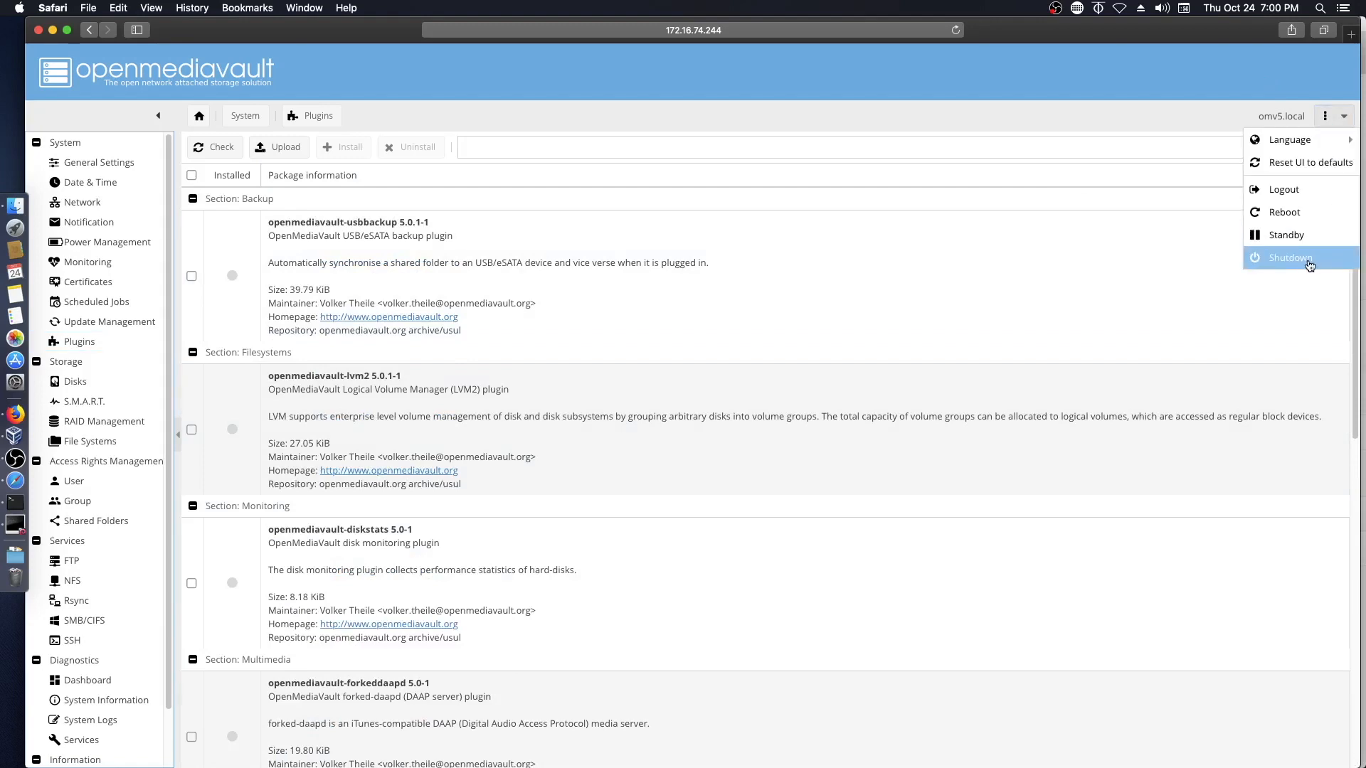
{"action": "left_click", "coordinate": [1311, 263]}
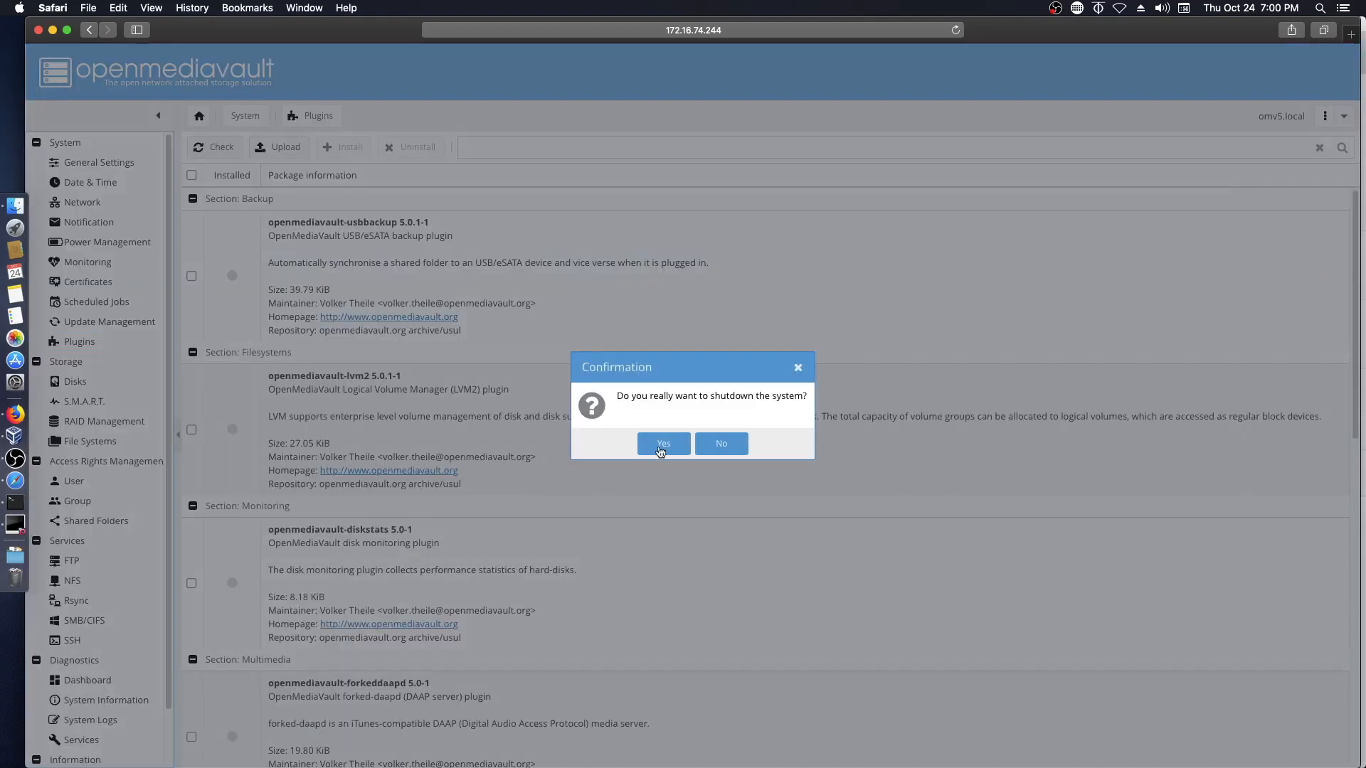
{"action": "left_click", "coordinate": [662, 446]}
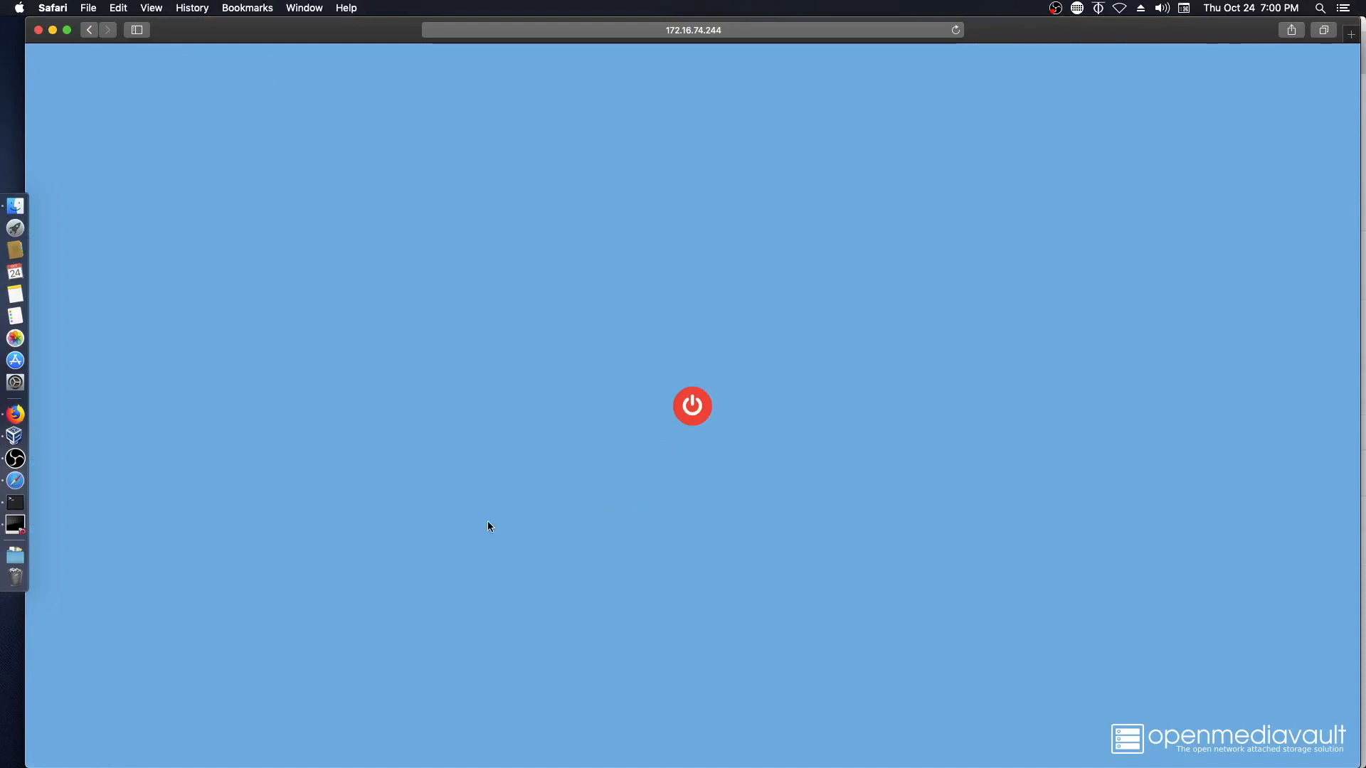
{"action": "left_click", "coordinate": [53, 32]}
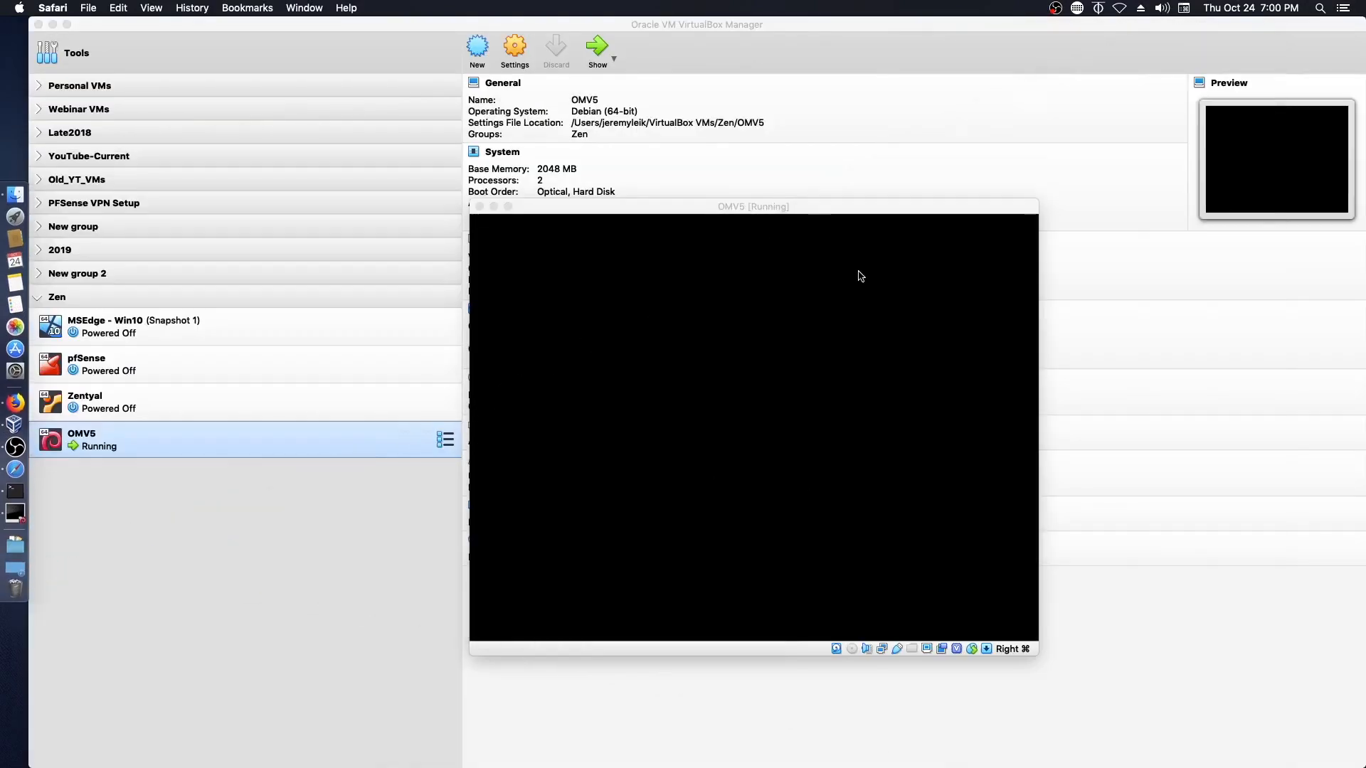
- Power off the OMV5 VM and open its Storage settings
{"action": "left_click", "coordinate": [838, 210]}
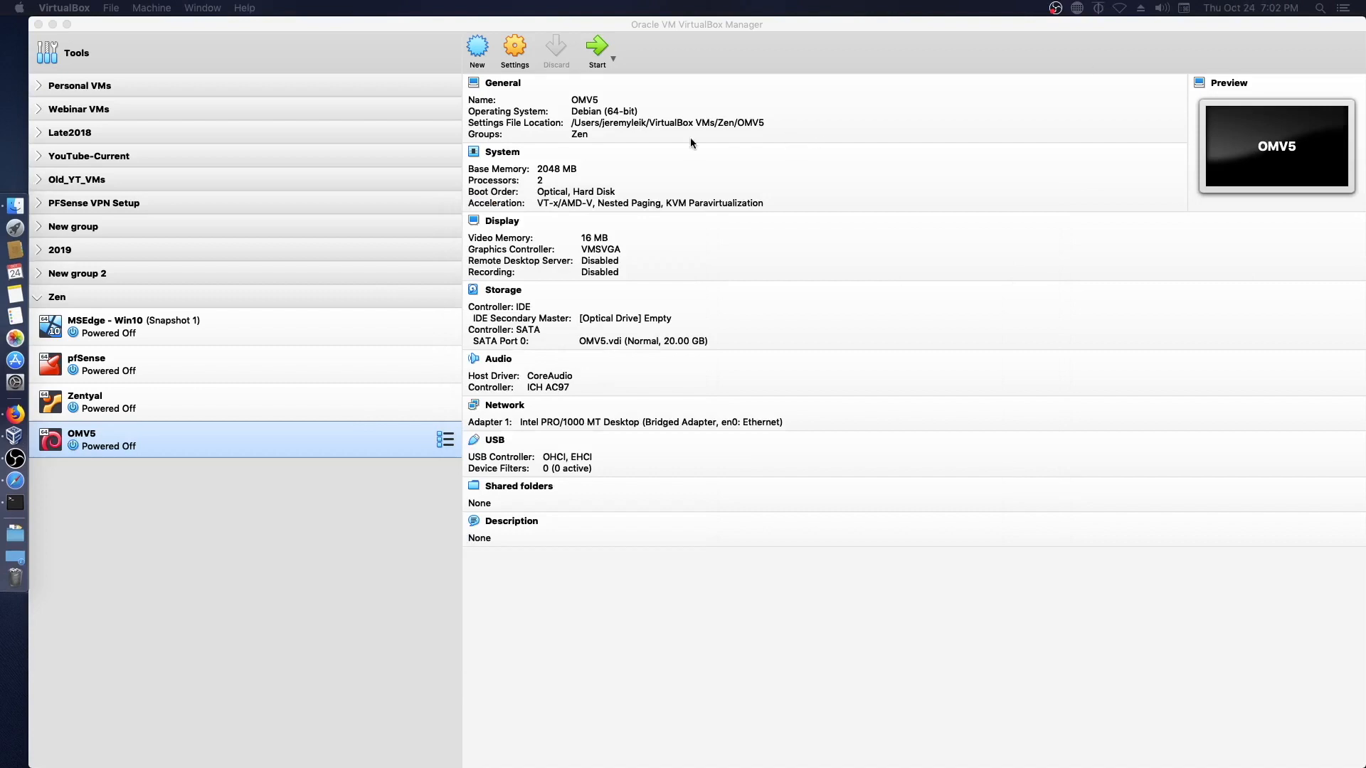
{"action": "left_click", "coordinate": [517, 54]}
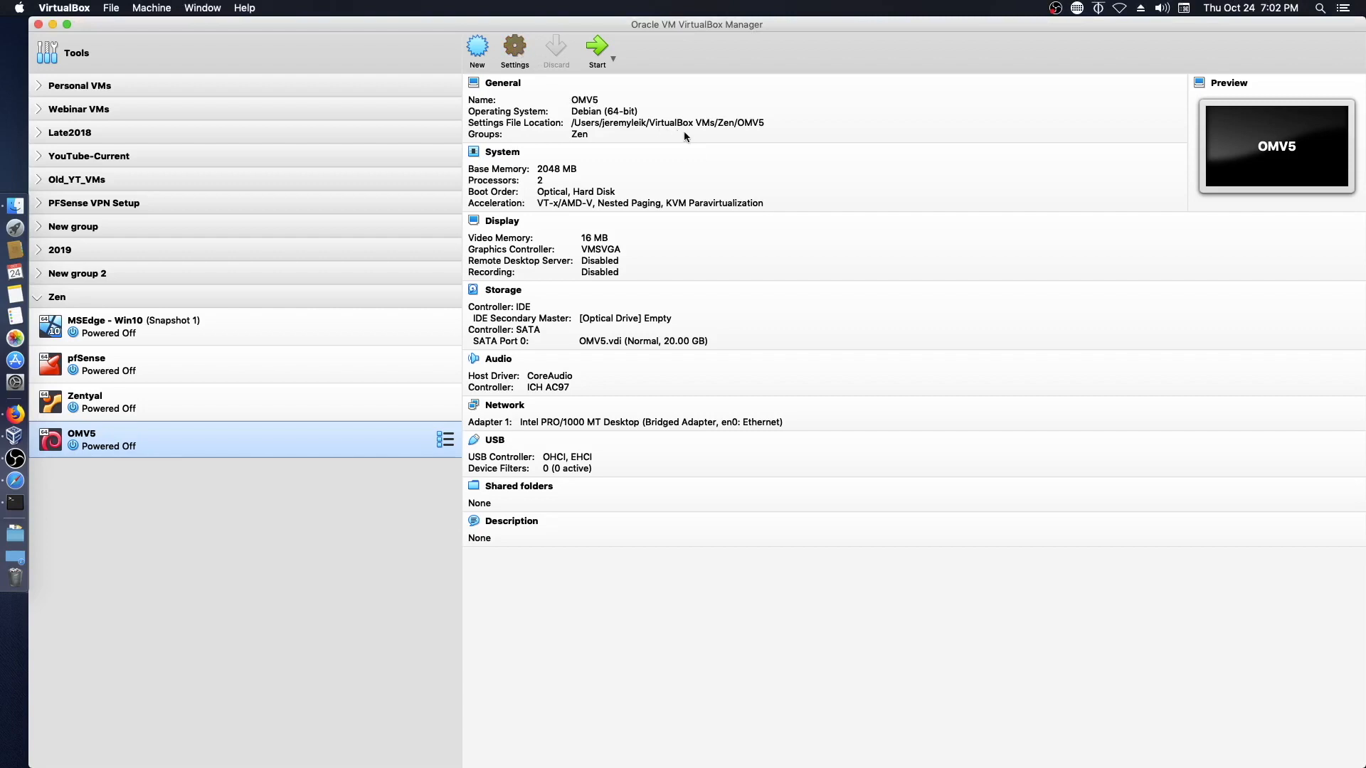
{"action": "left_click", "coordinate": [607, 209]}
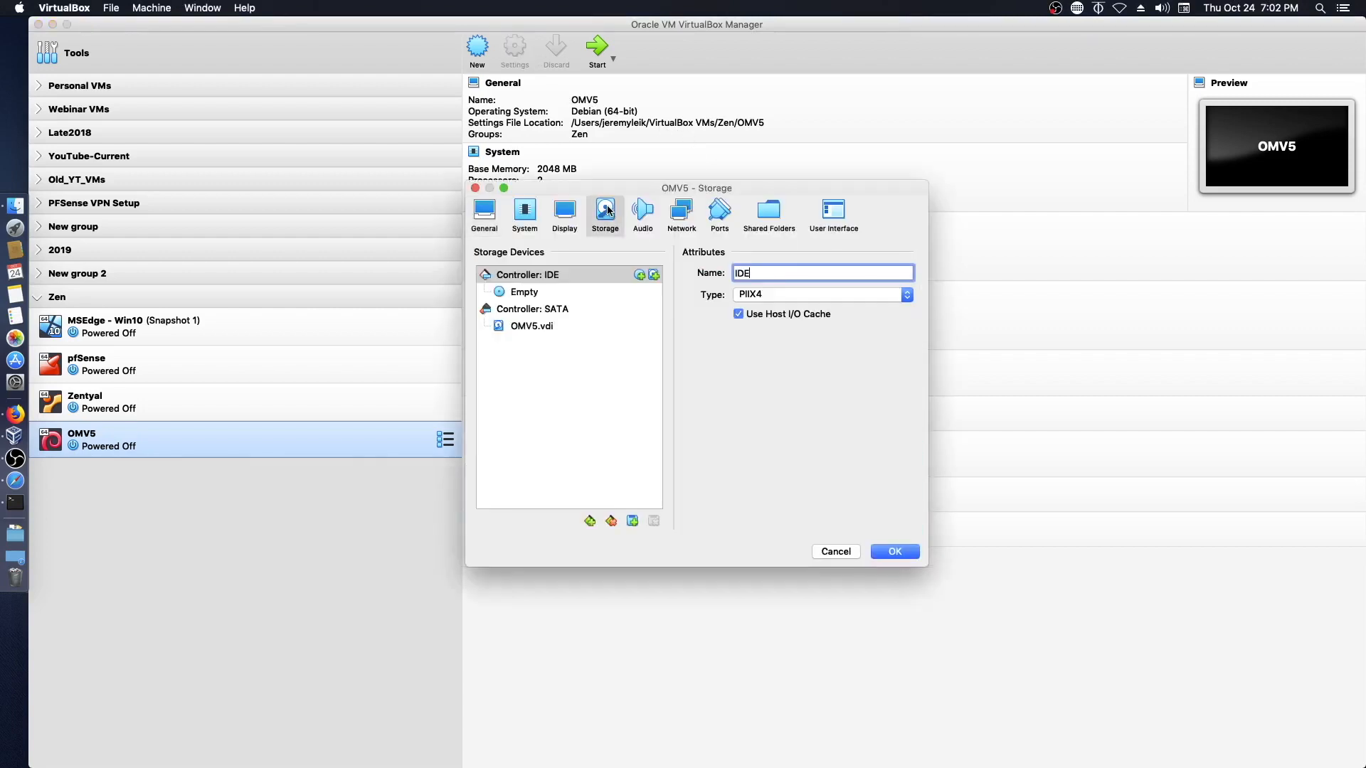
- Remove the empty IDE optical drive from OMV5's storage, keeping only the SATA controller
{"action": "left_click", "coordinate": [506, 295]}
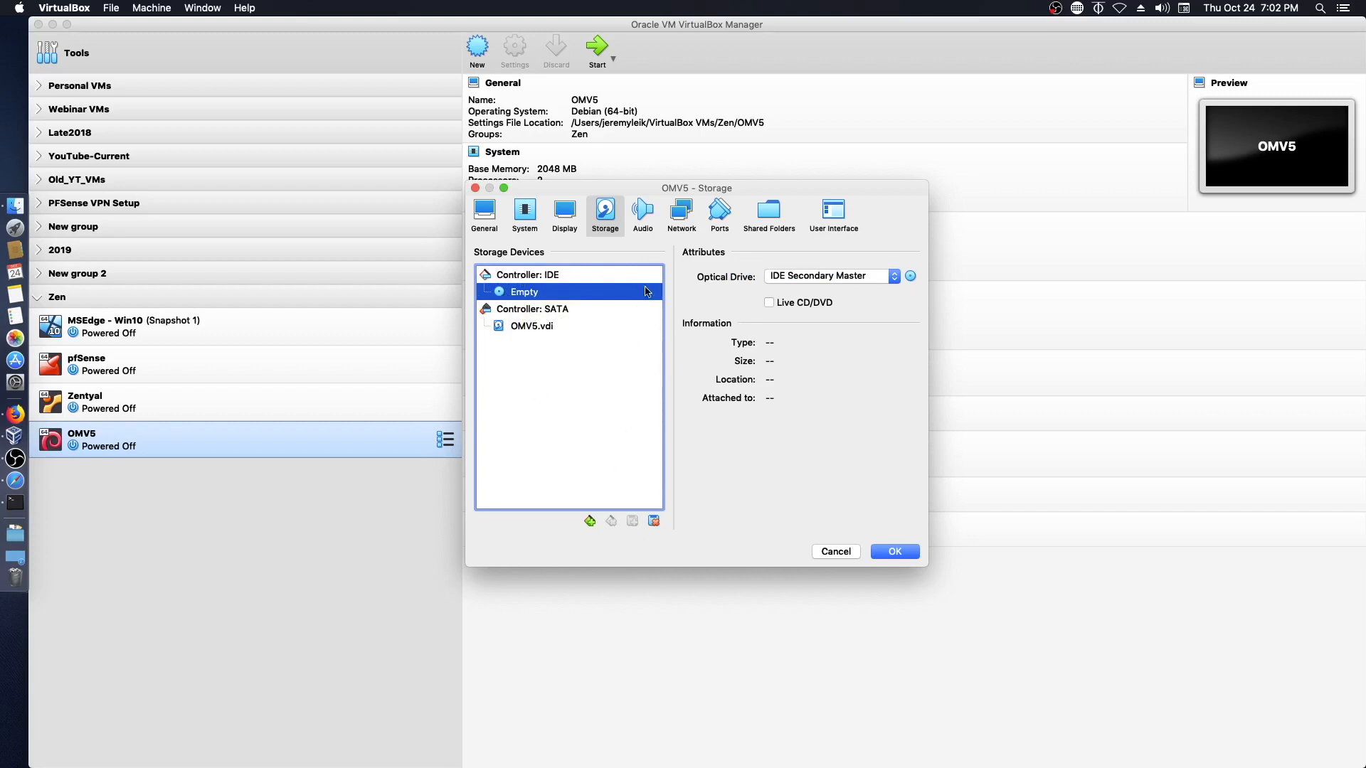
{"action": "left_click", "coordinate": [654, 522]}
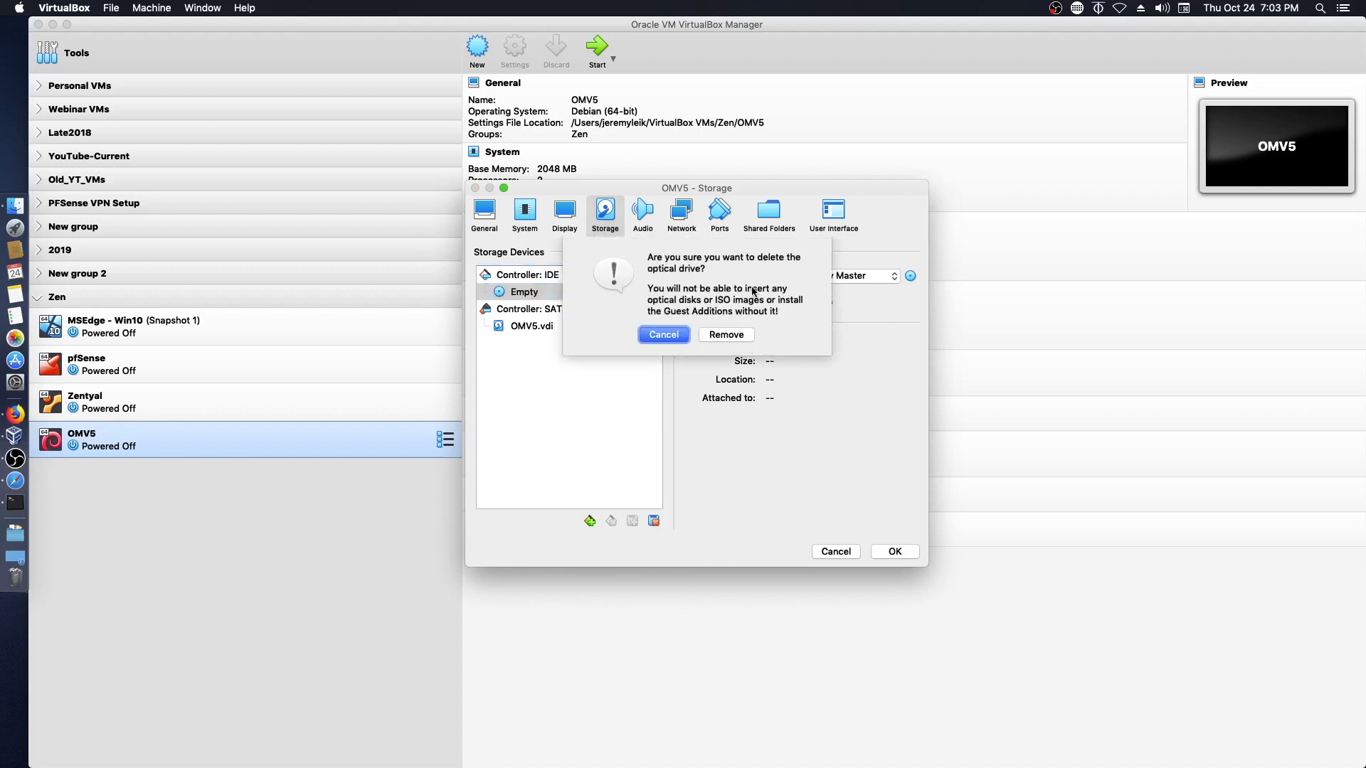
{"action": "left_click", "coordinate": [732, 333]}
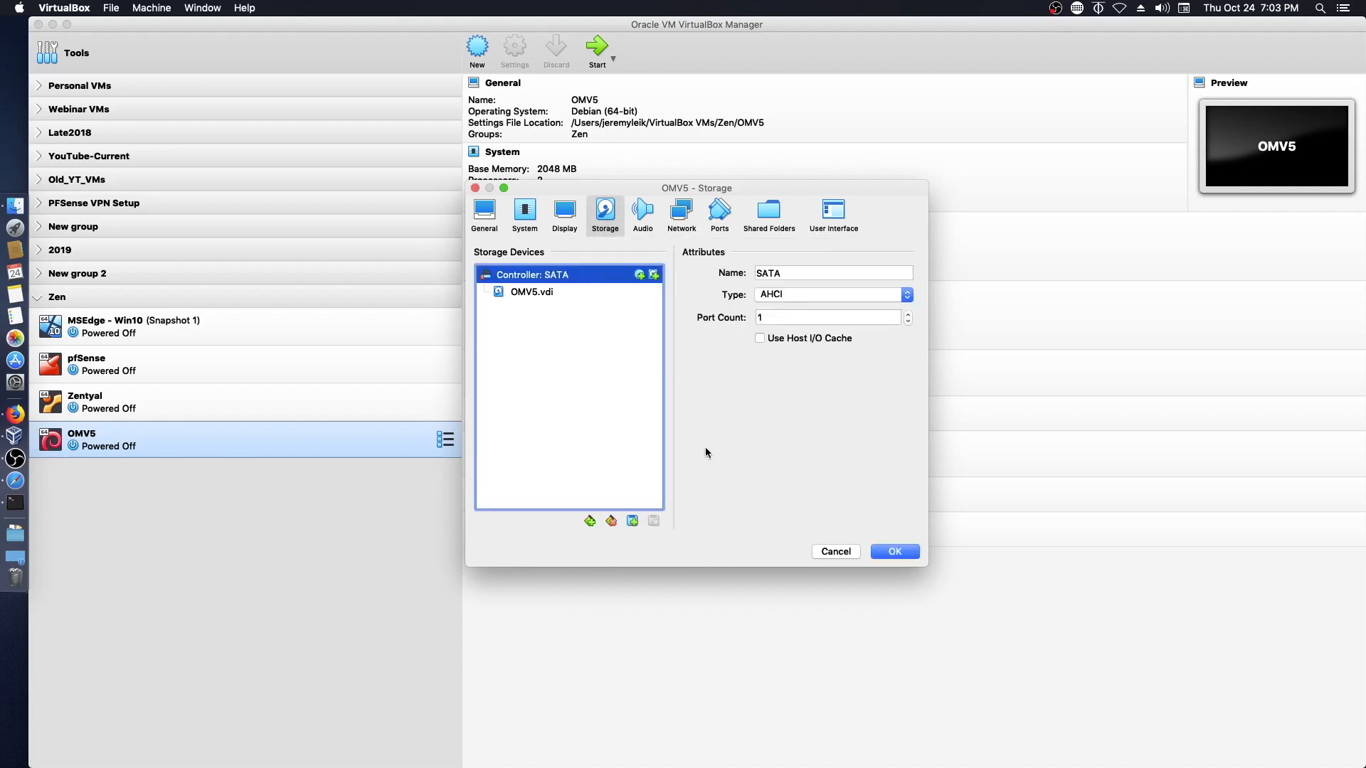
{"action": "left_click", "coordinate": [589, 520]}
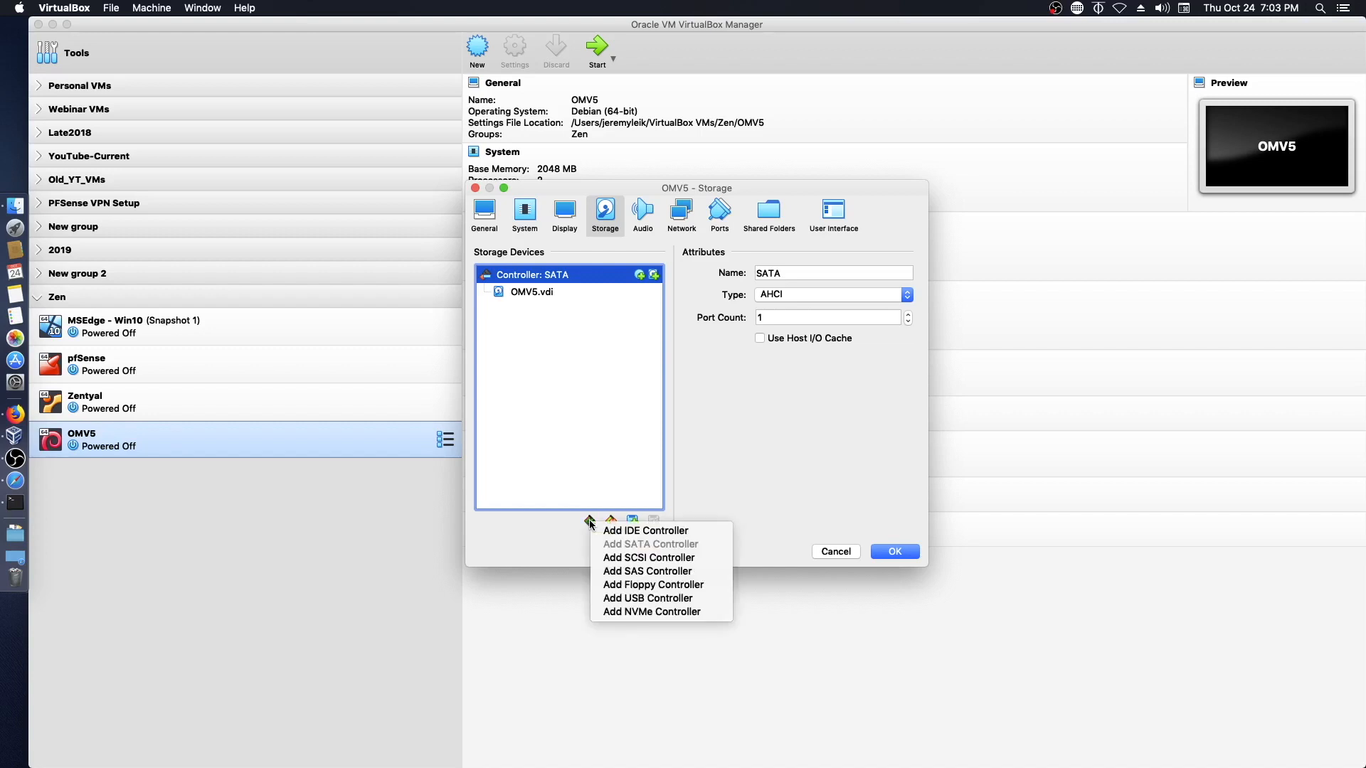
- Add an Lsilogic SCSI controller holding new disks NewVirtualDisk1.vdi through NewVirtualDisk6.vdi
{"action": "left_click", "coordinate": [609, 558]}
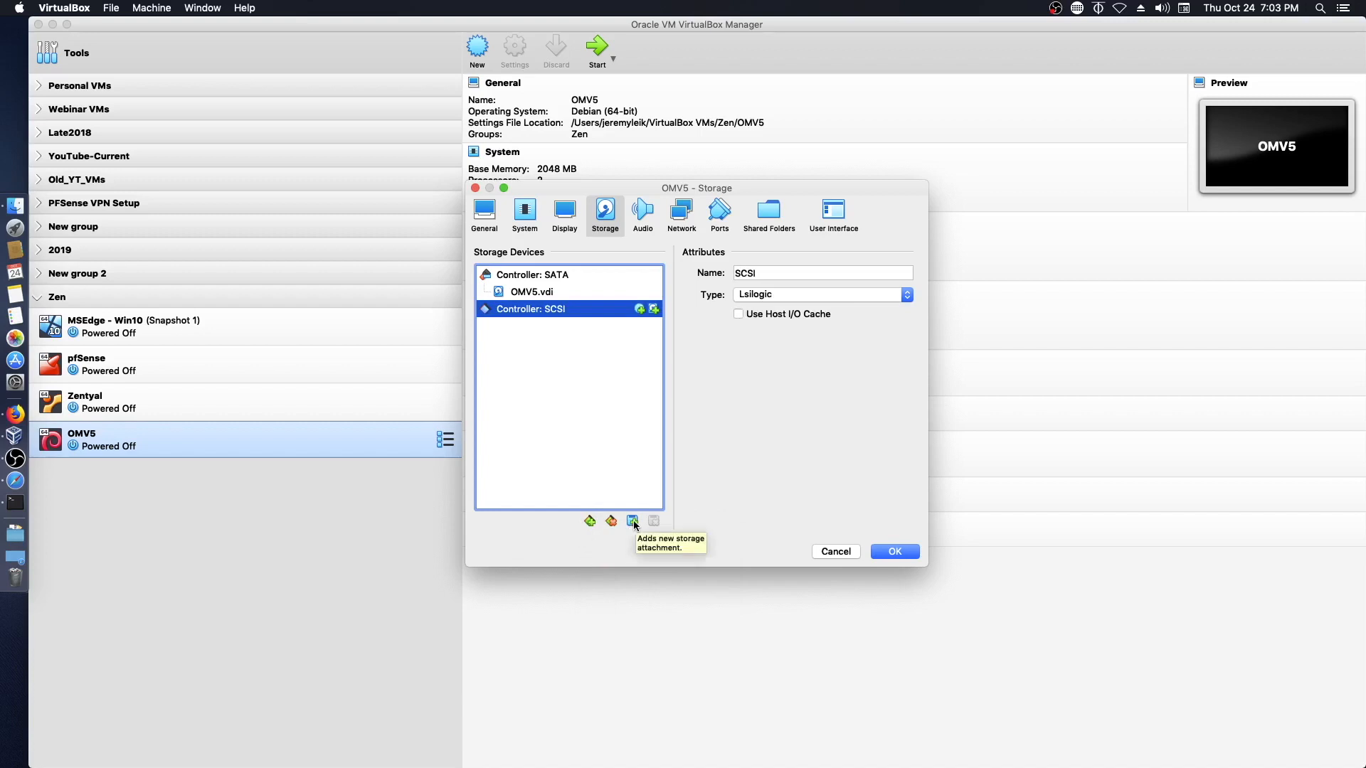
{"action": "left_click", "coordinate": [810, 295]}
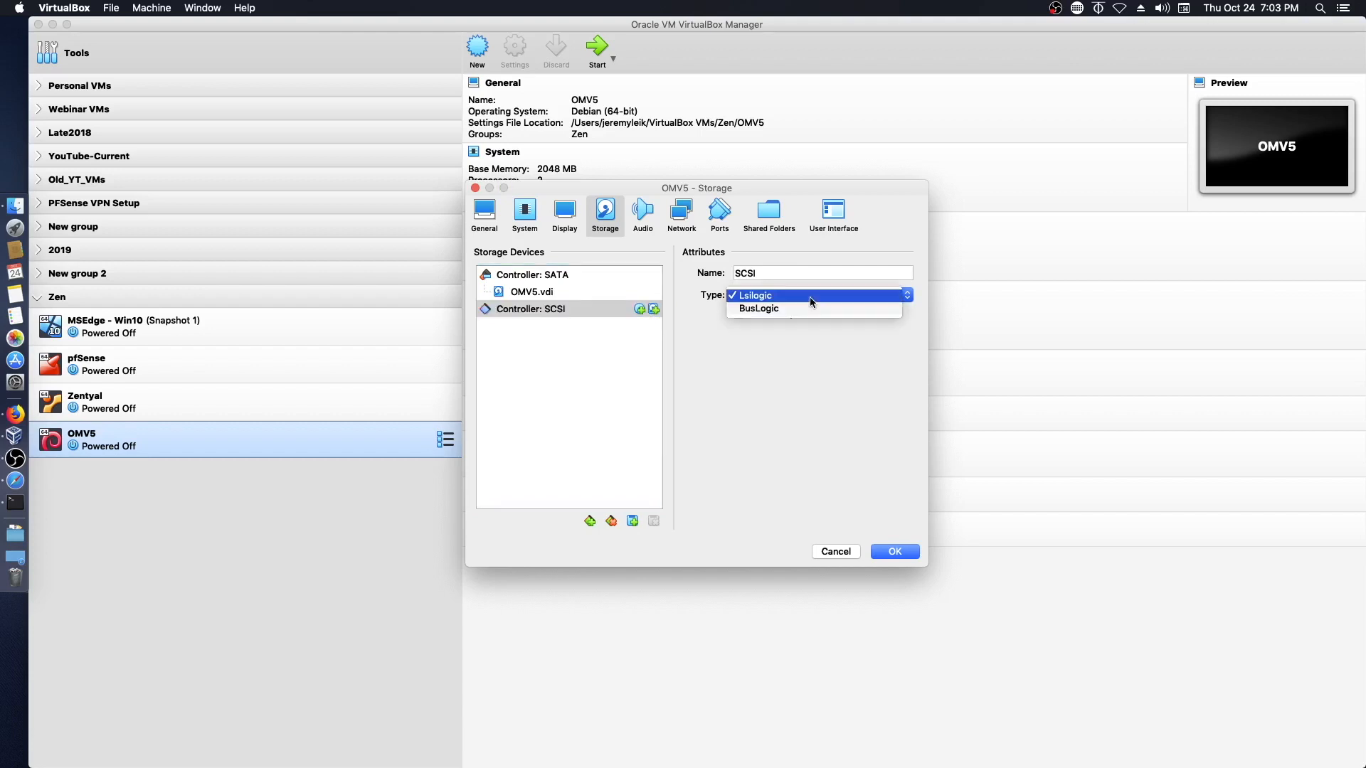
{"action": "left_click", "coordinate": [842, 293]}
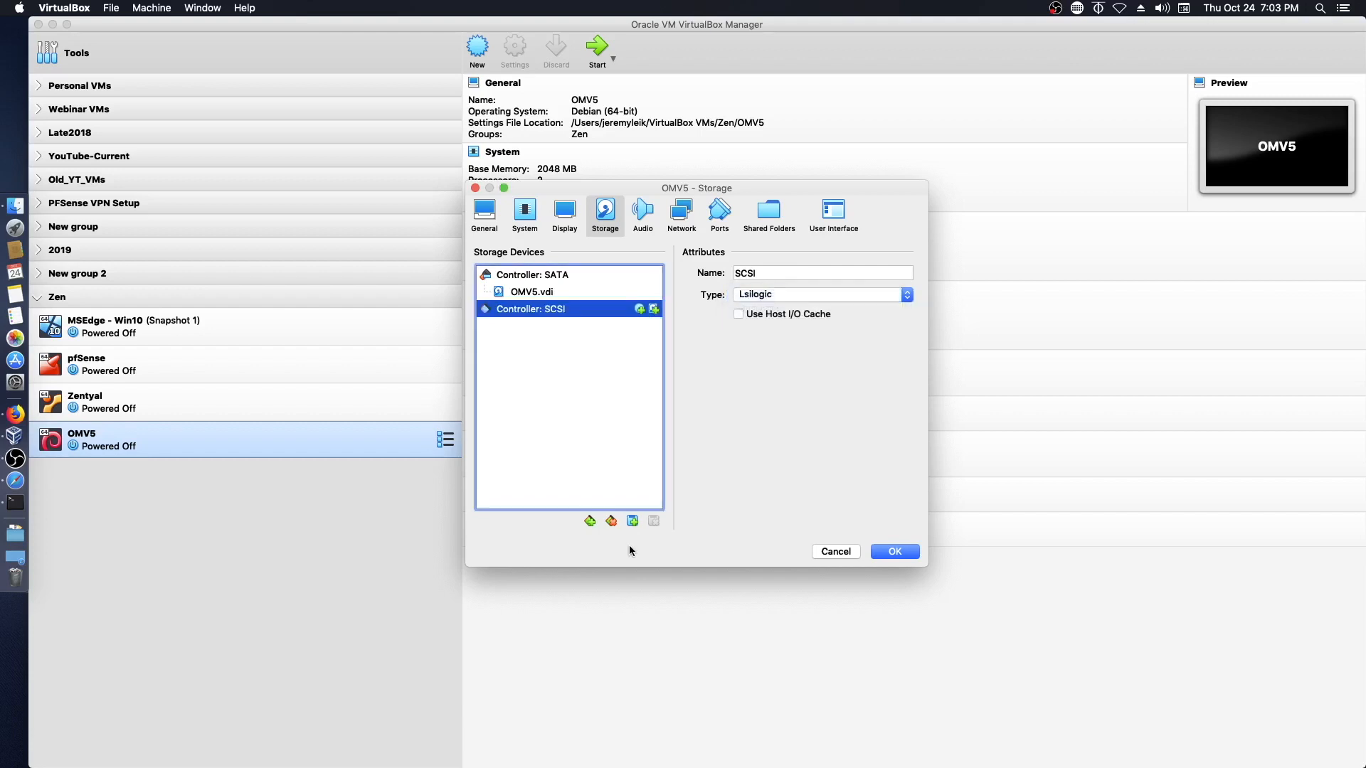
{"action": "left_click", "coordinate": [632, 522]}
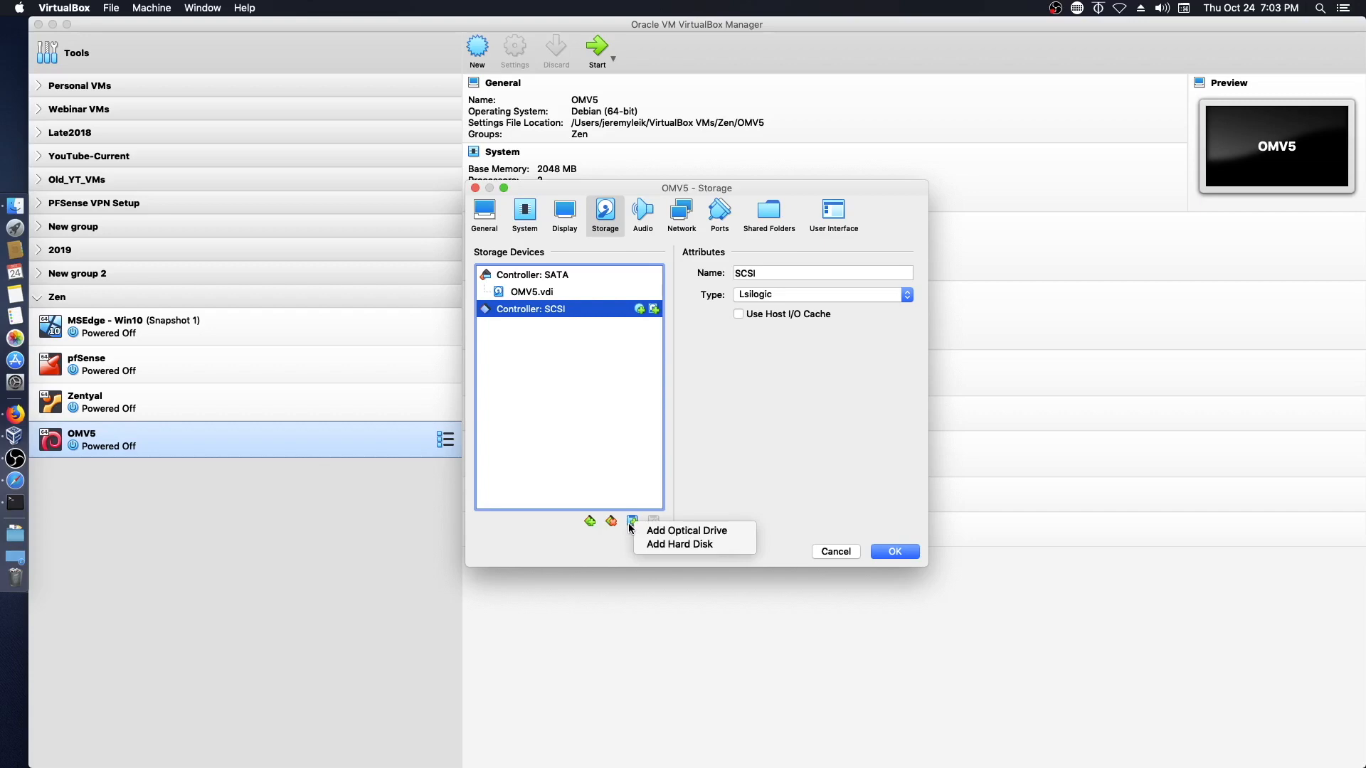
{"action": "left_click", "coordinate": [664, 545]}
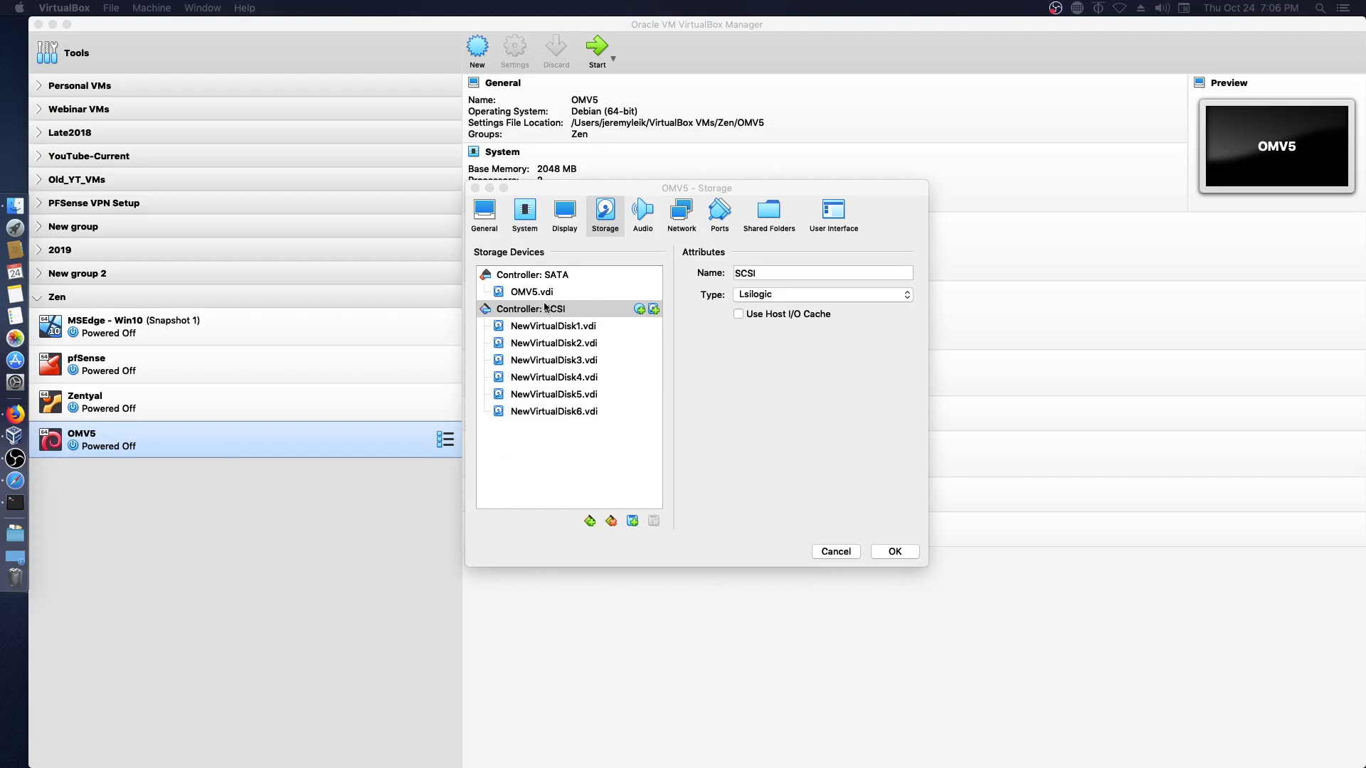
{"action": "left_click", "coordinate": [589, 522]}
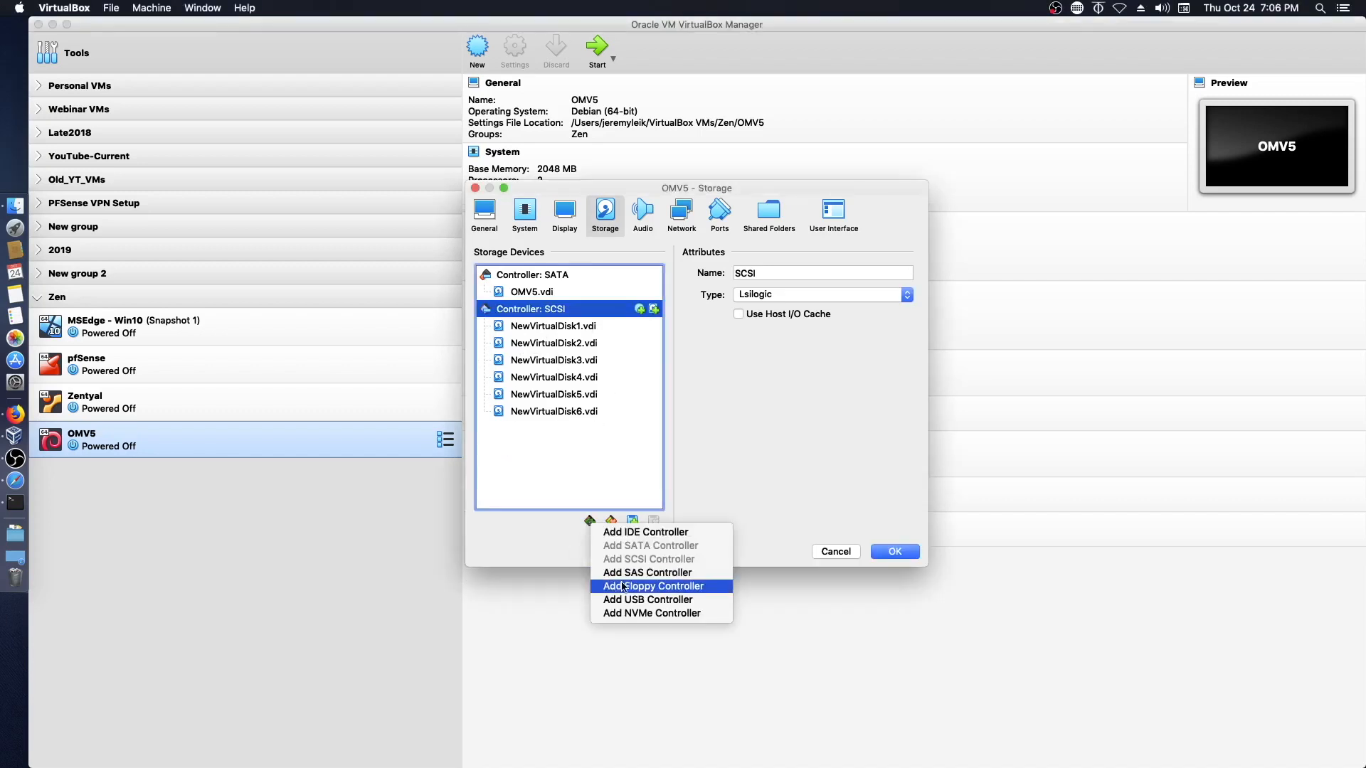
- Add a SAS controller to OMV5, keeping LsiLogic SAS as its type
{"action": "left_click", "coordinate": [607, 573]}
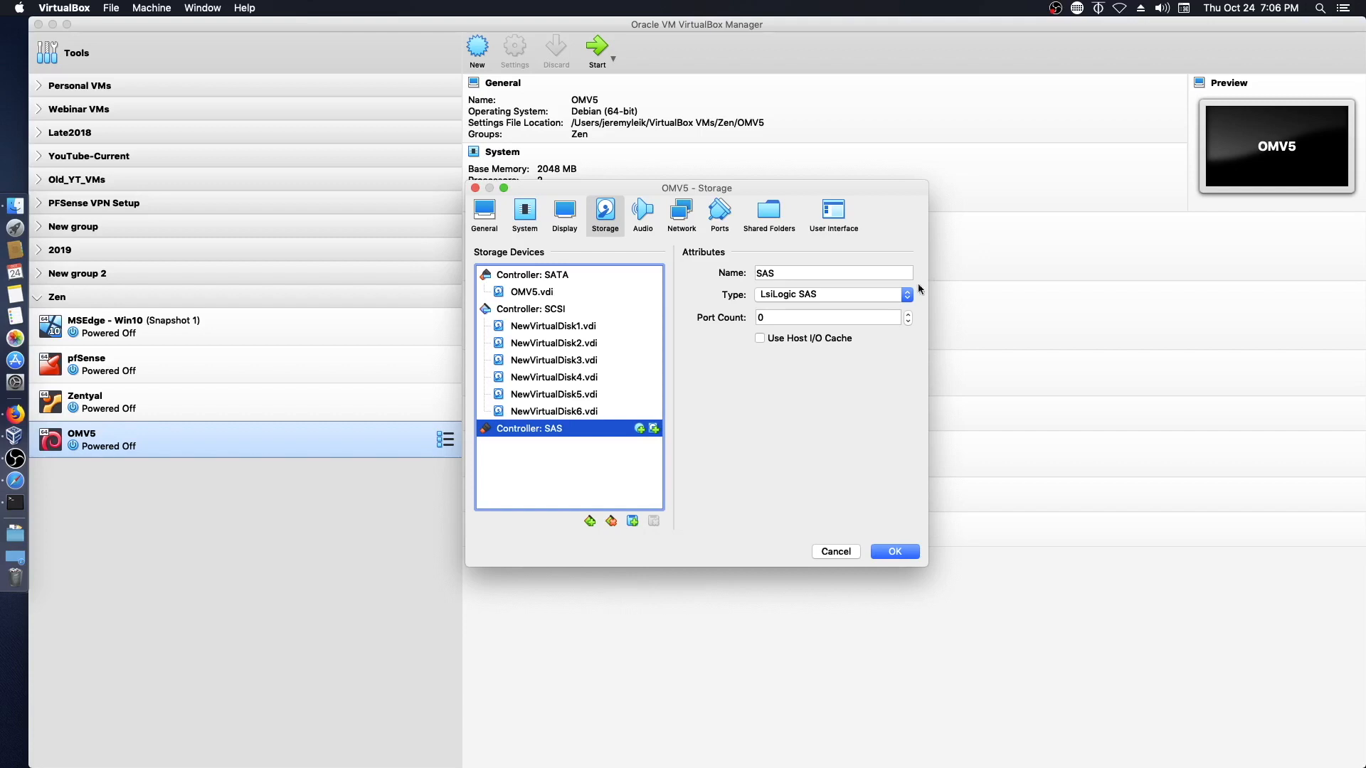
{"action": "left_click", "coordinate": [887, 295]}
{"action": "left_click", "coordinate": [908, 300]}
- Create a new dynamically allocated VDI disk named SAS0 on the SAS controller
{"action": "left_click", "coordinate": [633, 526]}
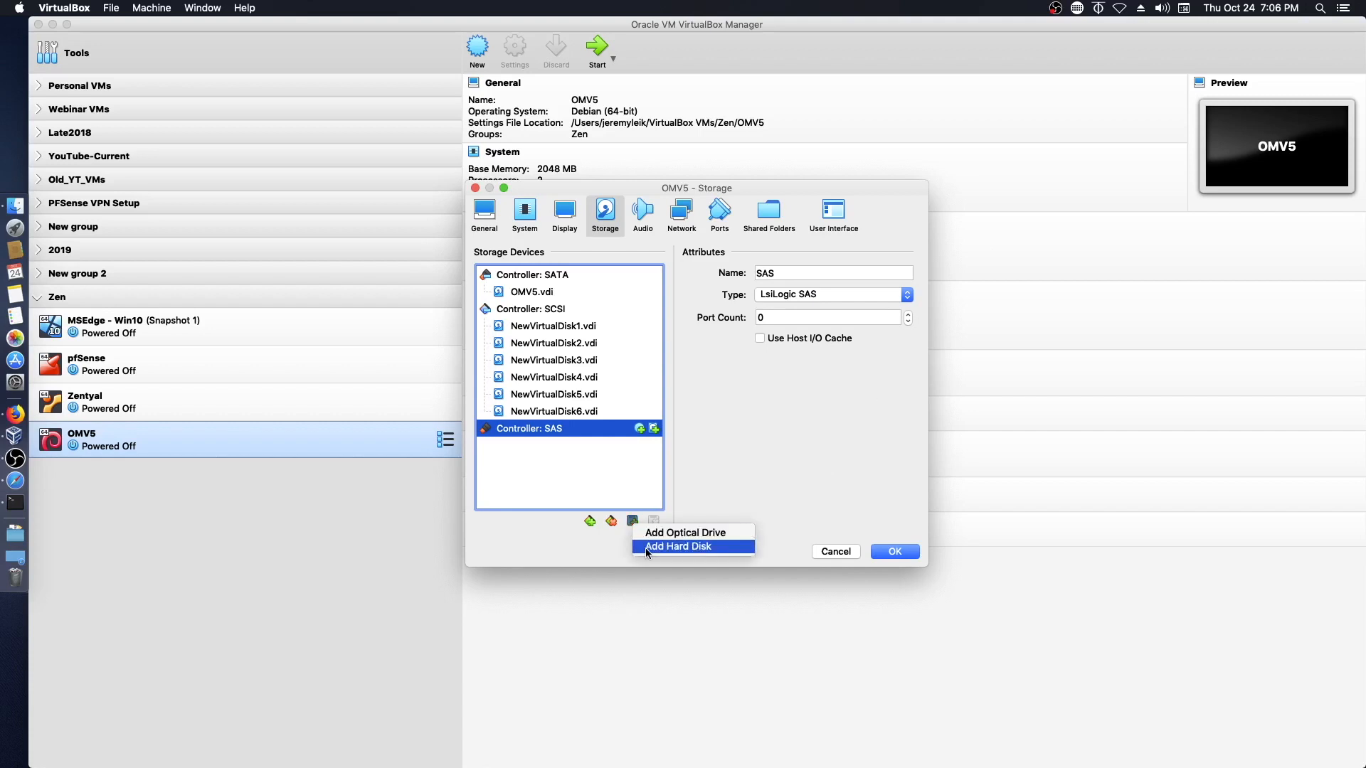
{"action": "left_click", "coordinate": [646, 546]}
{"action": "left_click", "coordinate": [787, 335]}
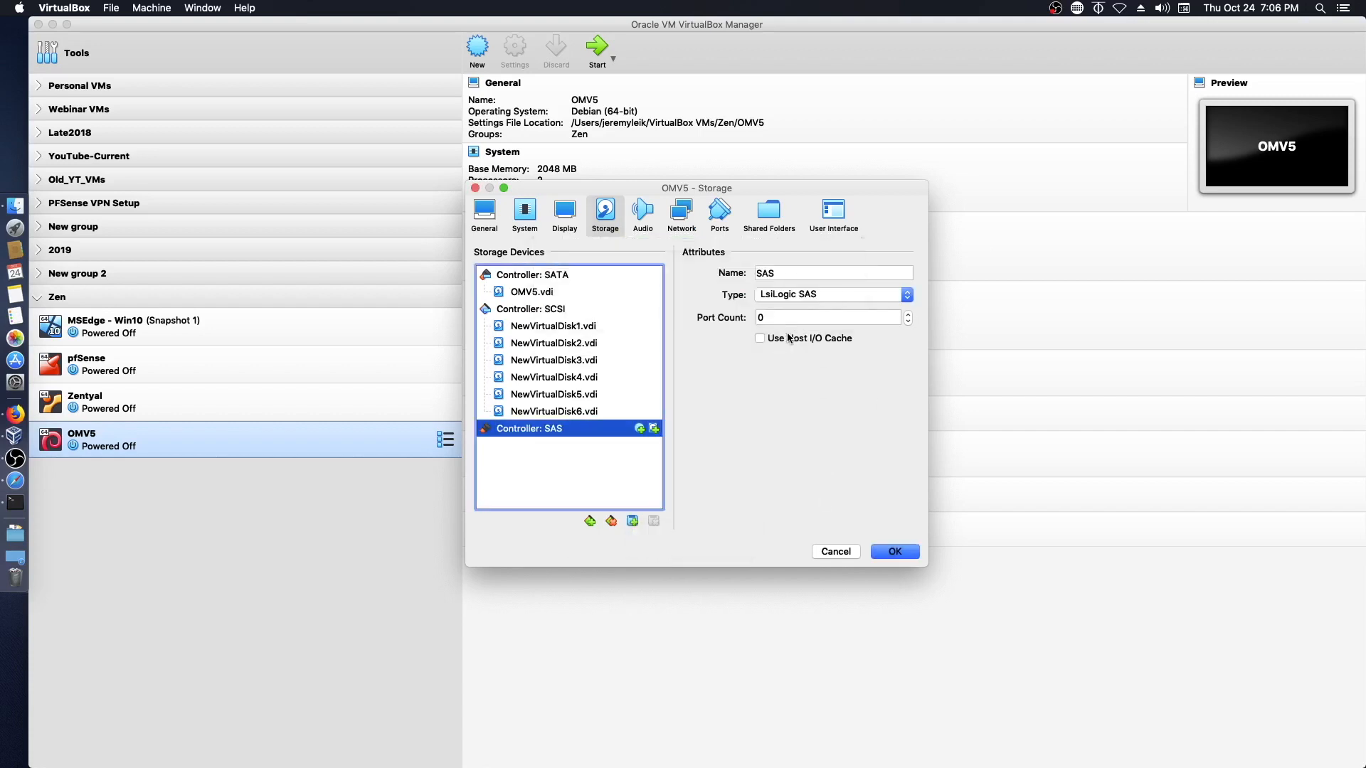
{"action": "left_click", "coordinate": [853, 538]}
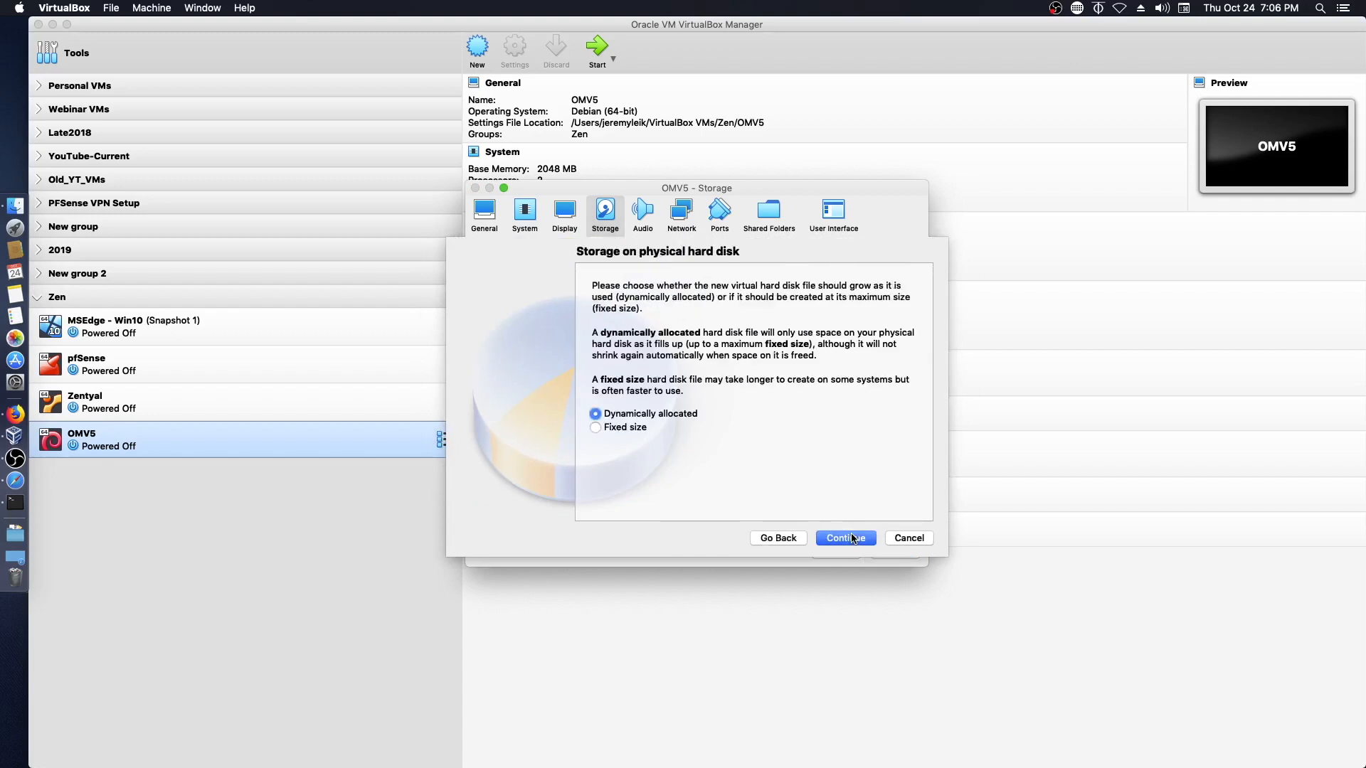
{"action": "left_click", "coordinate": [851, 539]}
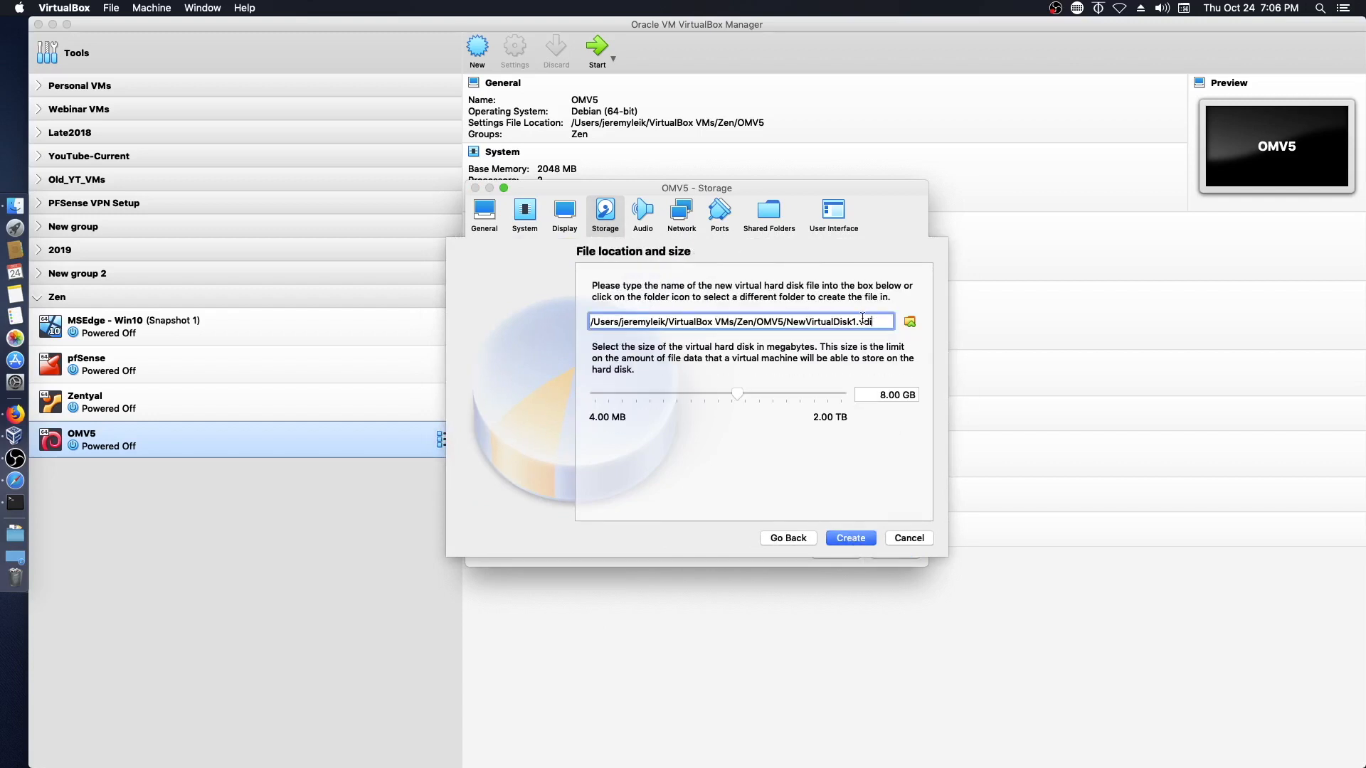
{"action": "key", "text": "BackSpace"}
{"action": "key", "text": "BackSpace"}
{"action": "key", "text": "BackSpace"}
{"action": "key", "text": "BackSpace"}
{"action": "key", "text": "BackSpace"}
{"action": "key", "text": "BackSpace"}
{"action": "key", "text": "BackSpace"}
{"action": "key", "text": "BackSpace"}
{"action": "key", "text": "BackSpace"}
{"action": "key", "text": "BackSpace"}
{"action": "key", "text": "BackSpace"}
{"action": "key", "text": "BackSpace"}
{"action": "key", "text": "BackSpace"}
{"action": "key", "text": "BackSpace"}
{"action": "key", "text": "BackSpace"}
{"action": "key", "text": "BackSpace"}
{"action": "type", "text": "/SAS0"}
{"action": "key", "text": "Return"}
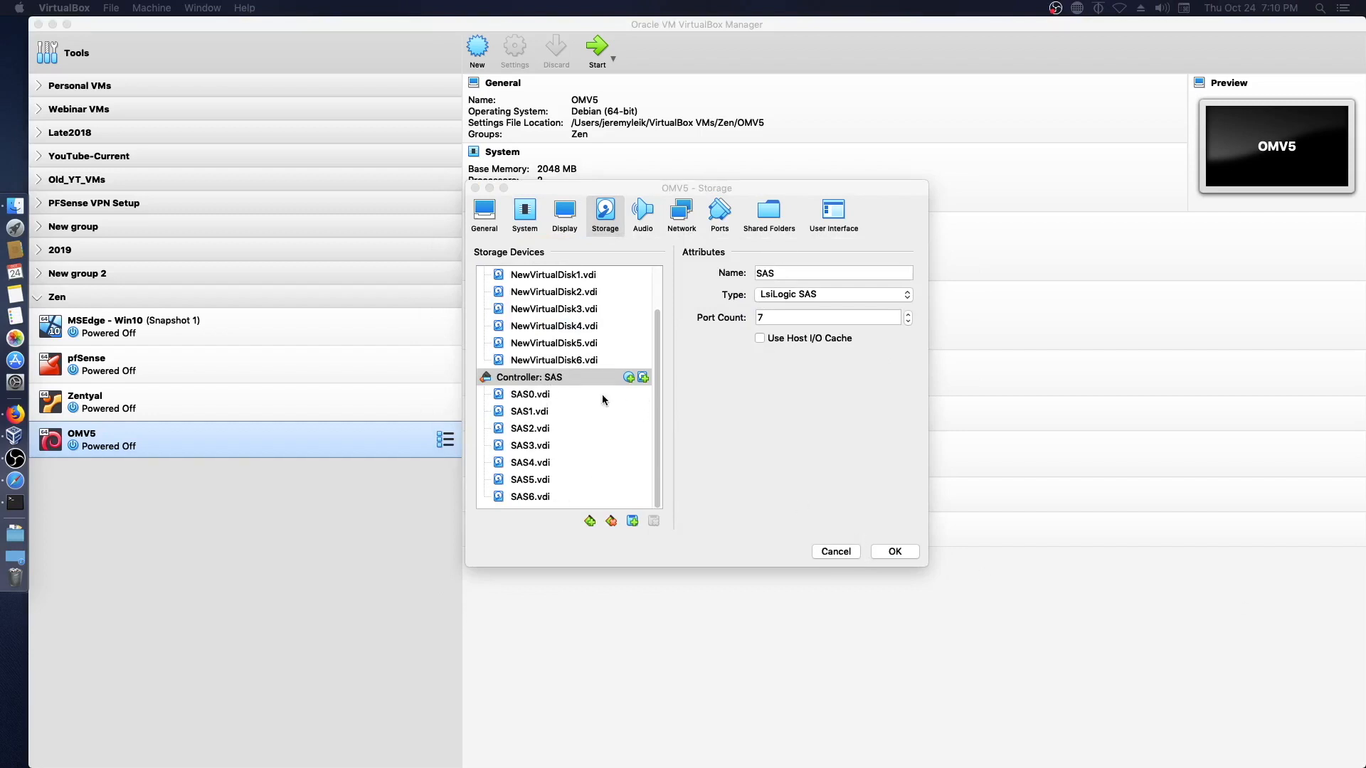
{"action": "scroll", "coordinate": [605, 394], "scroll_direction": "up", "scroll_amount": 3}
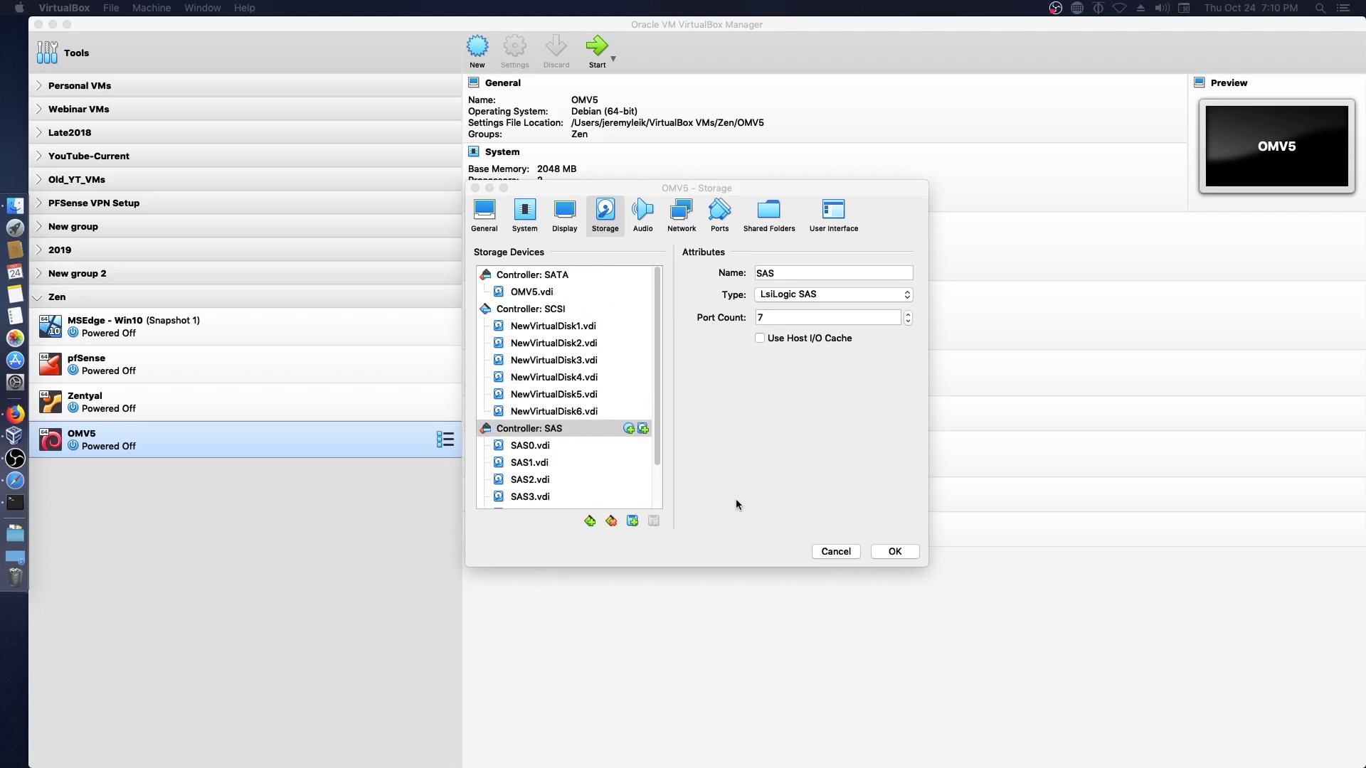
- Save the new storage layout and boot OMV5, moving its console window aside
{"action": "left_click", "coordinate": [899, 553]}
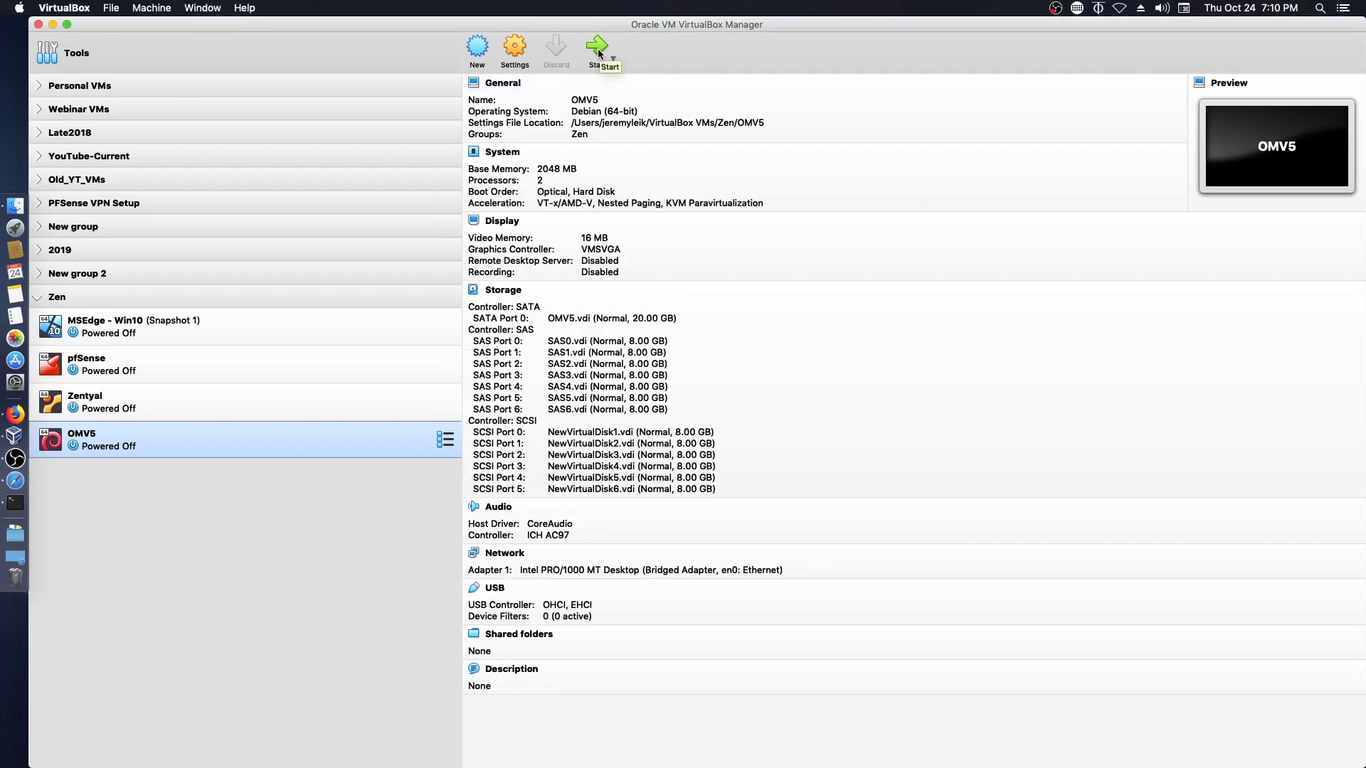
{"action": "left_click", "coordinate": [598, 50]}
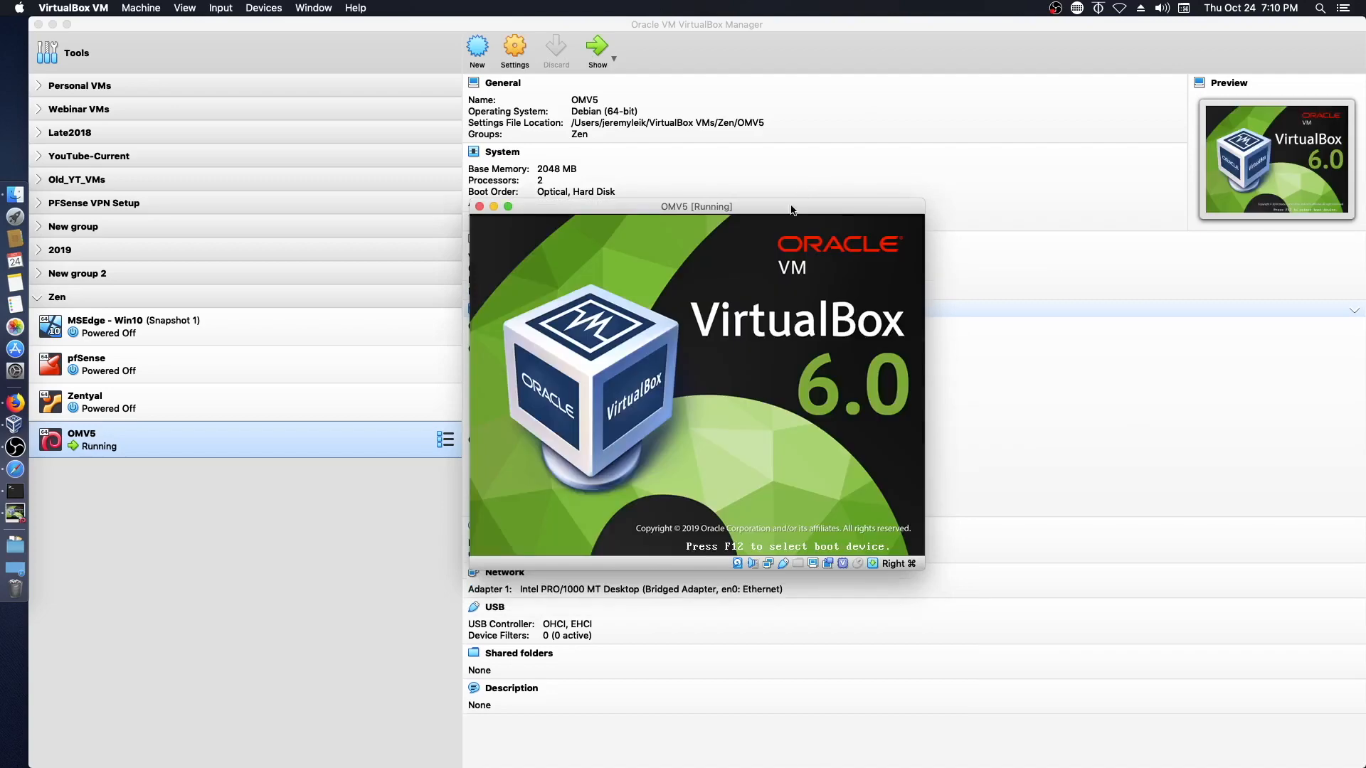
{"action": "left_click_drag", "start_coordinate": [771, 211], "coordinate": [1107, 216]}
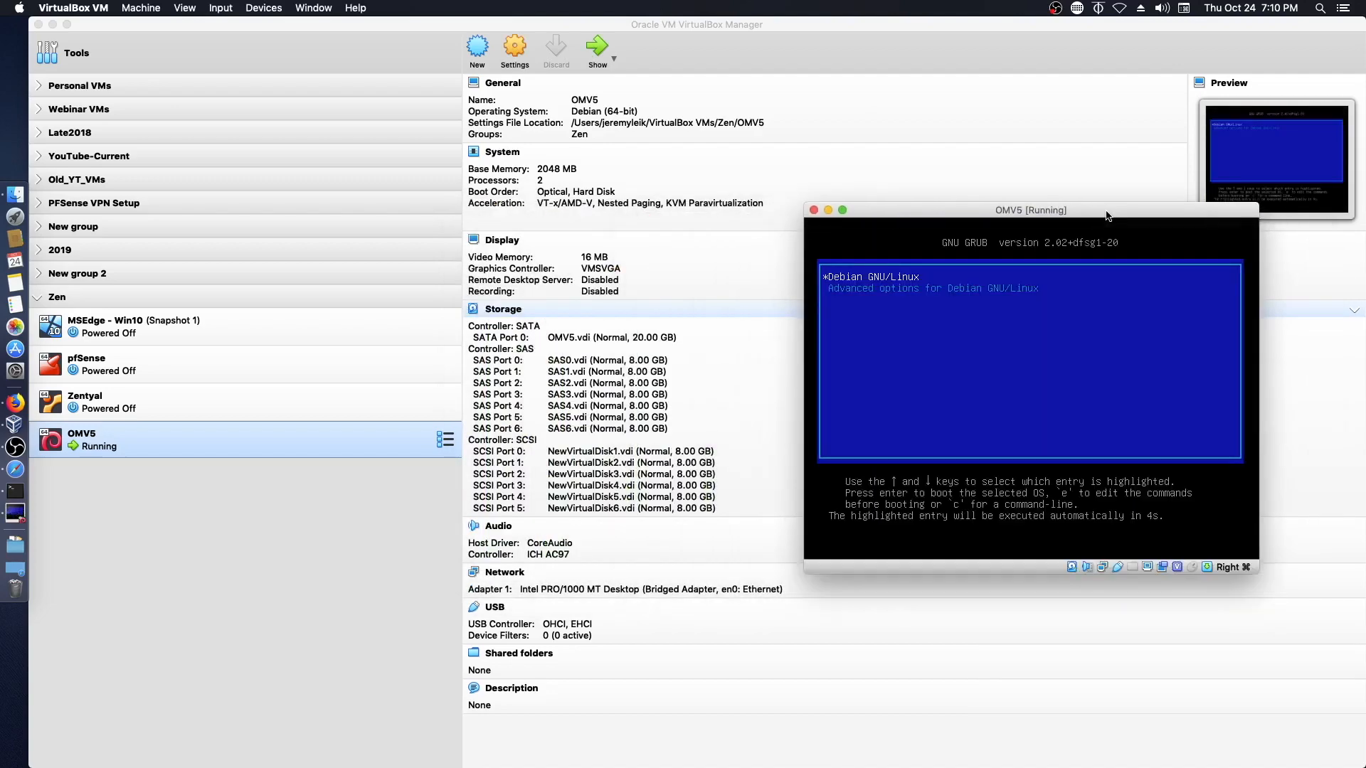
{"action": "left_click_drag", "start_coordinate": [1107, 216], "coordinate": [762, 229]}
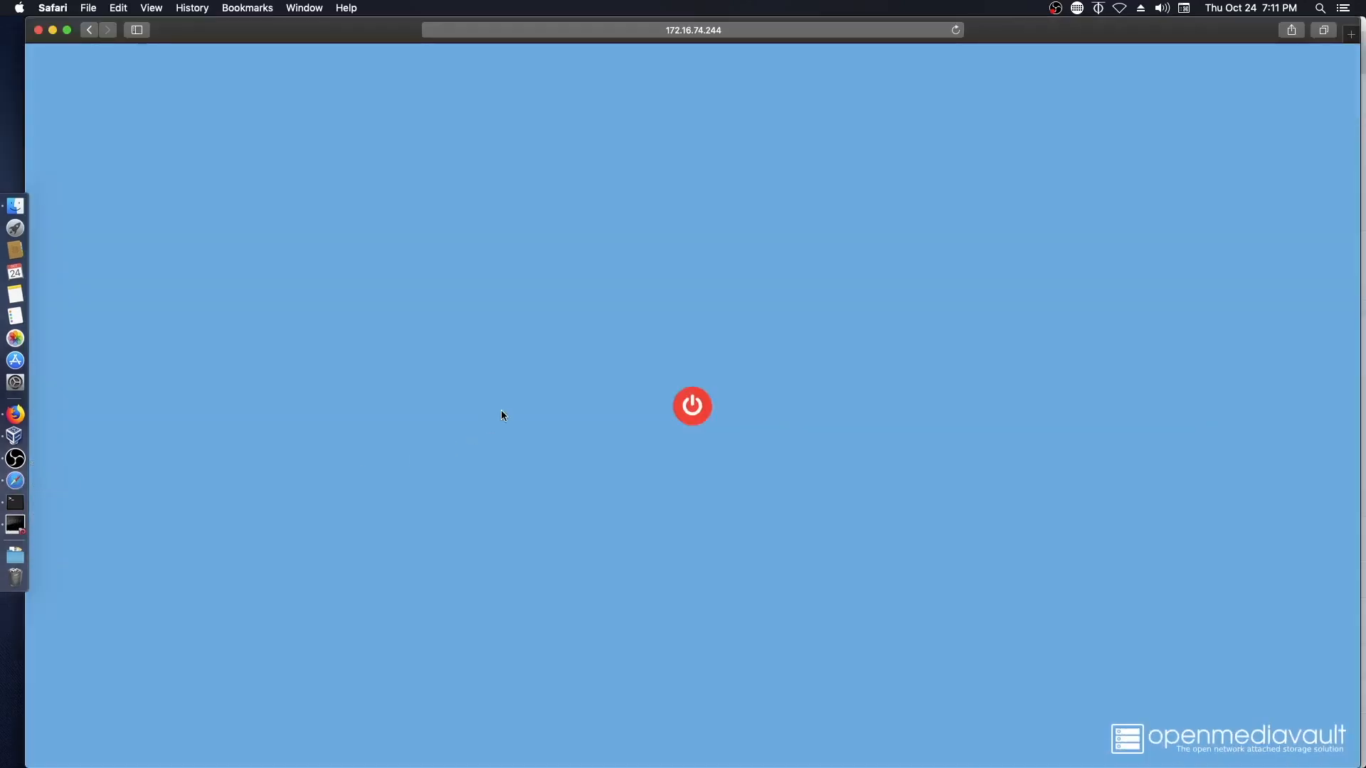
- Reload the openmediavault page and log in as admin with the account password
{"action": "left_click", "coordinate": [778, 29]}
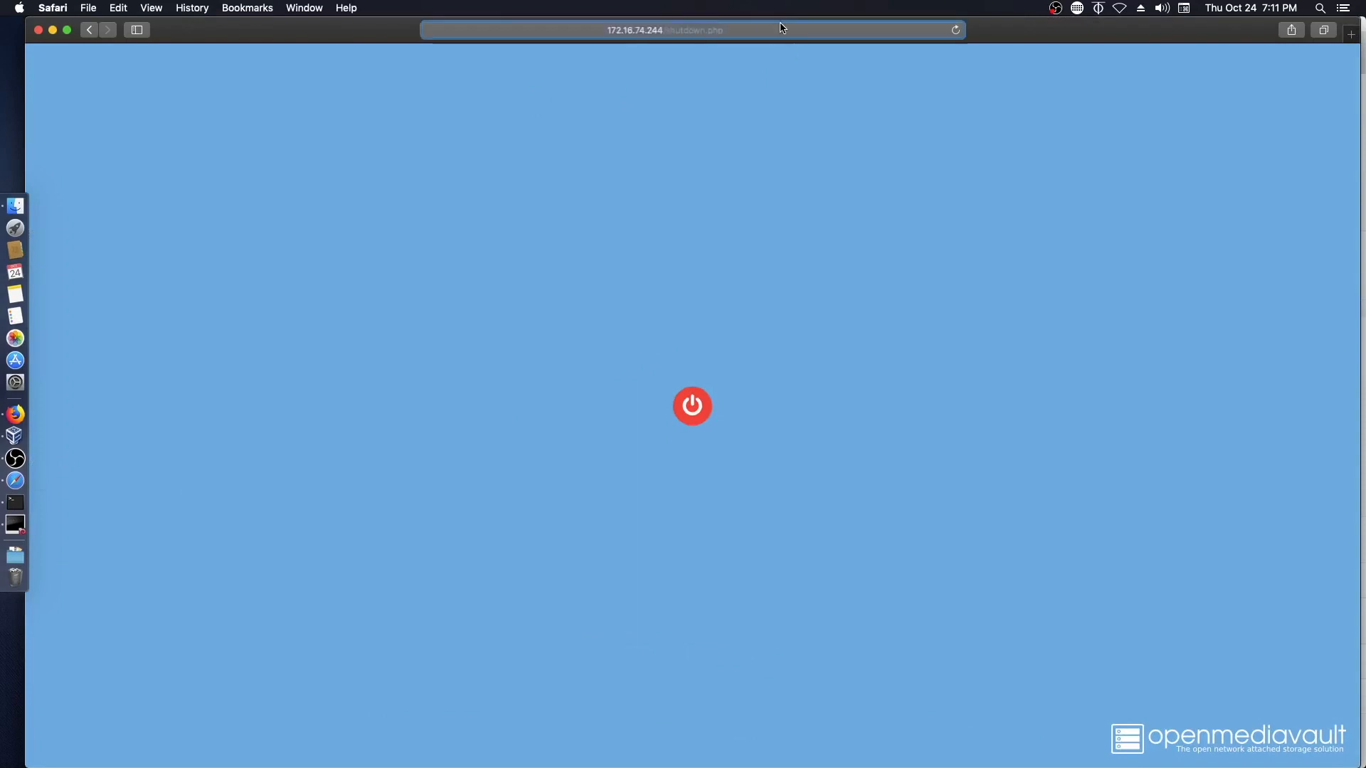
{"action": "key", "text": "Return"}
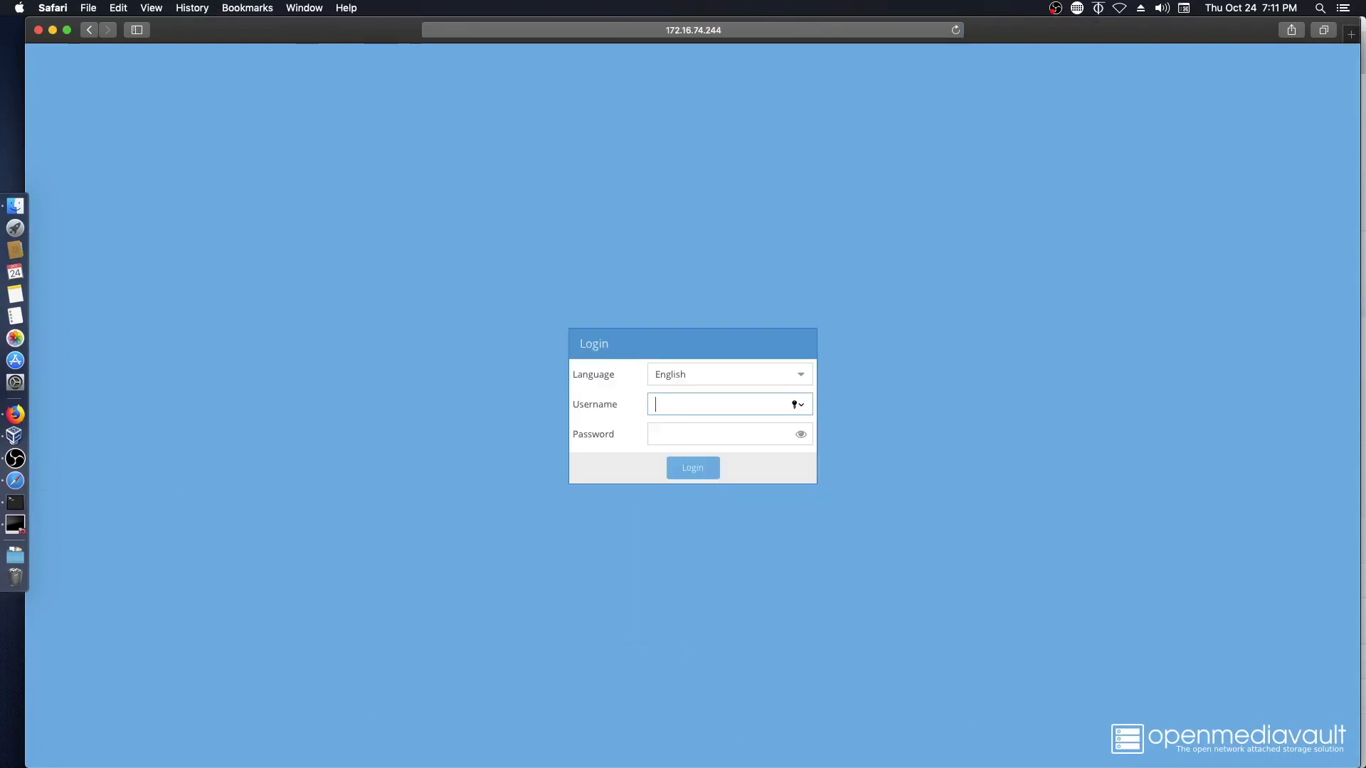
{"action": "type", "text": "admin"}
{"action": "key", "text": "Tab"}
{"action": "type", "text": "••••••••••••••"}
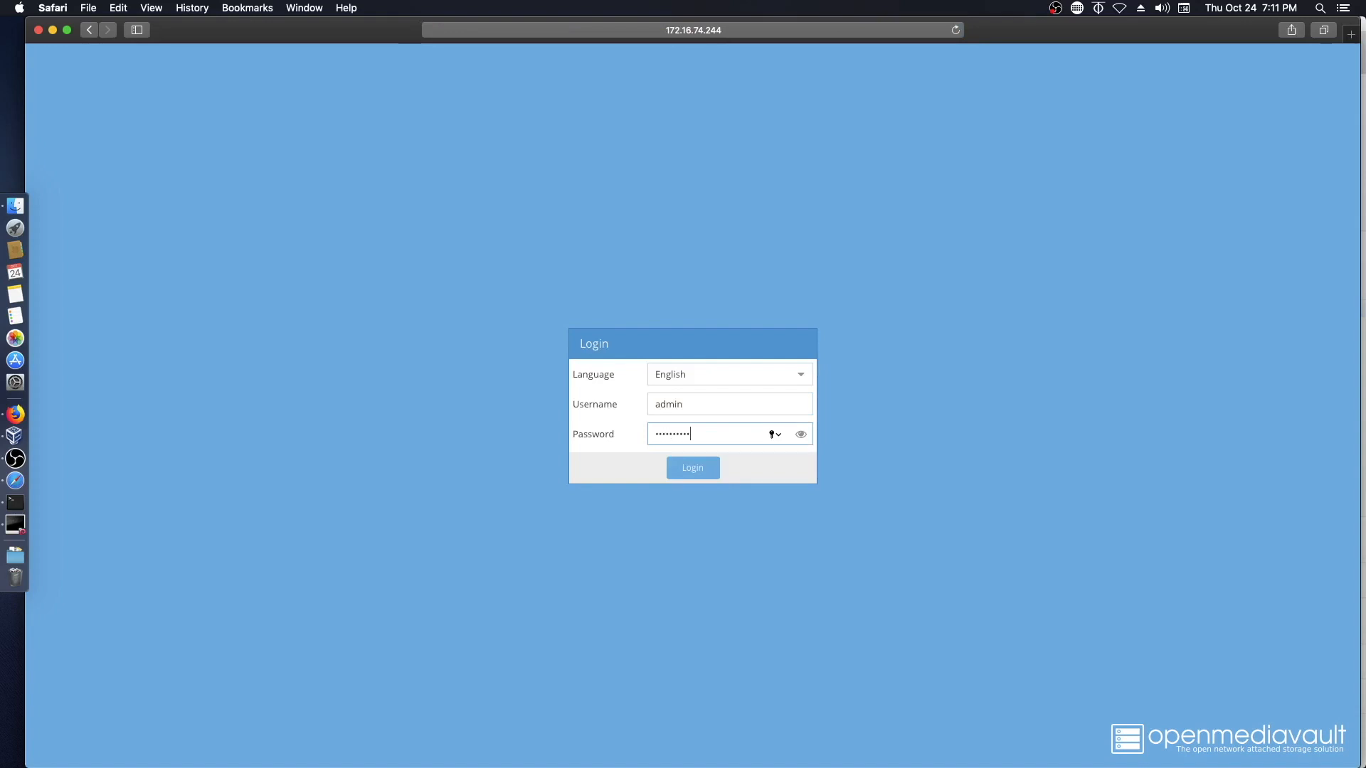
{"action": "key", "text": "Return"}
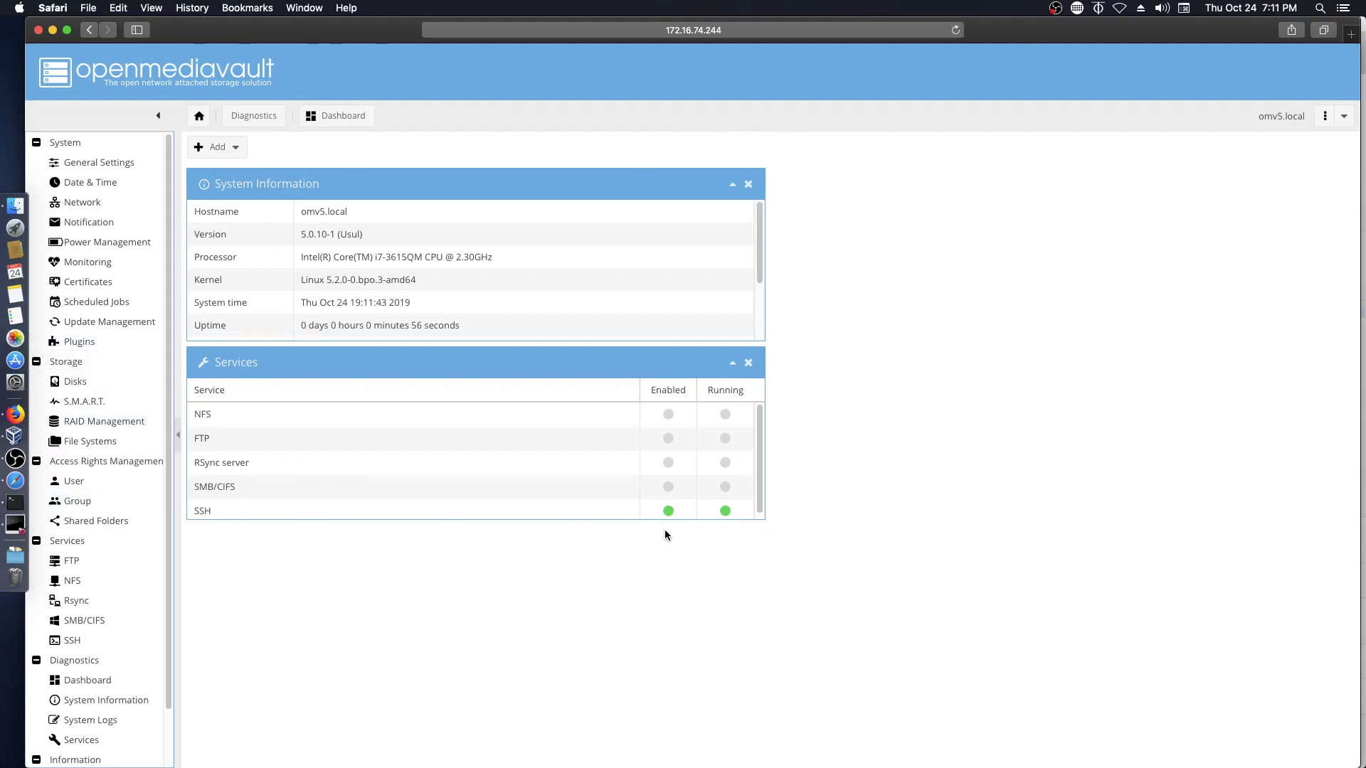
- Show the Disks list with a widened Model column, checking VirtualBox in between
{"action": "left_click", "coordinate": [72, 383]}
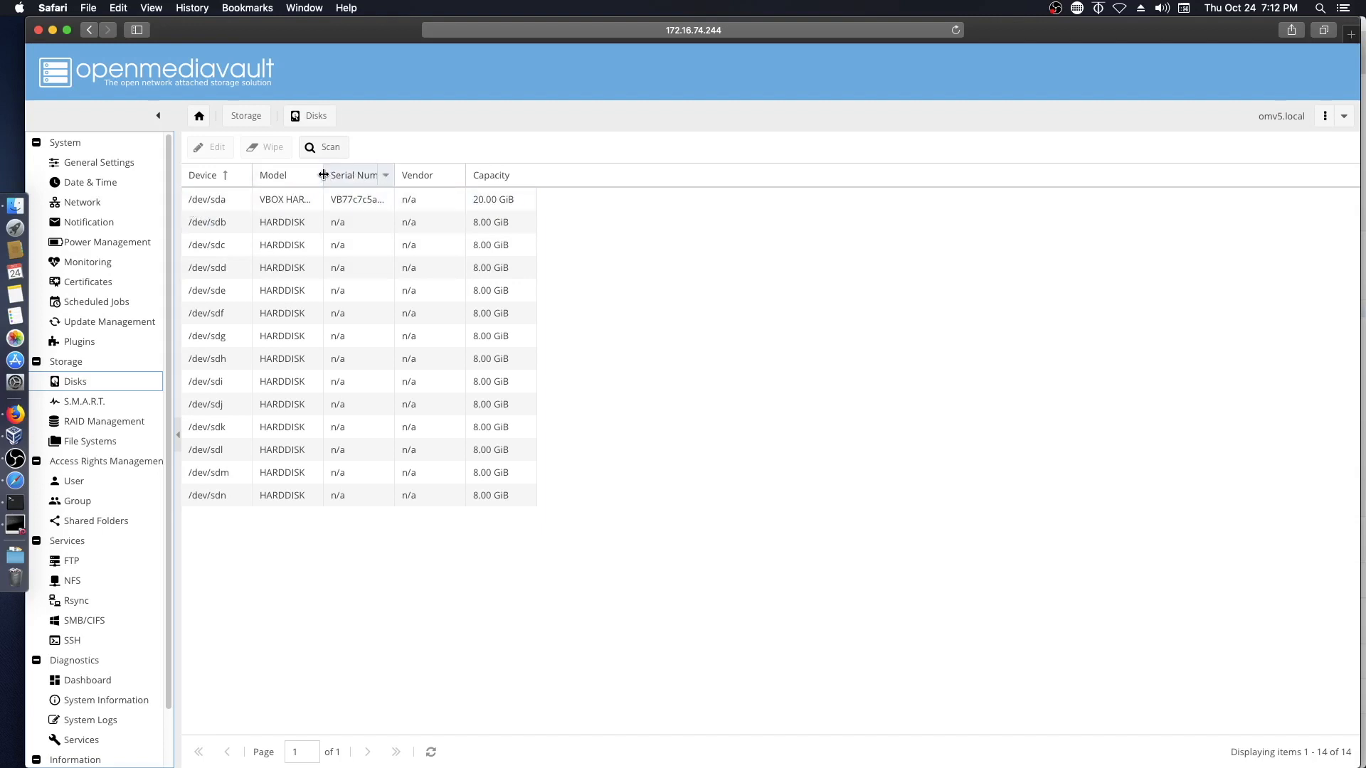
{"action": "left_click_drag", "start_coordinate": [322, 174], "coordinate": [402, 175]}
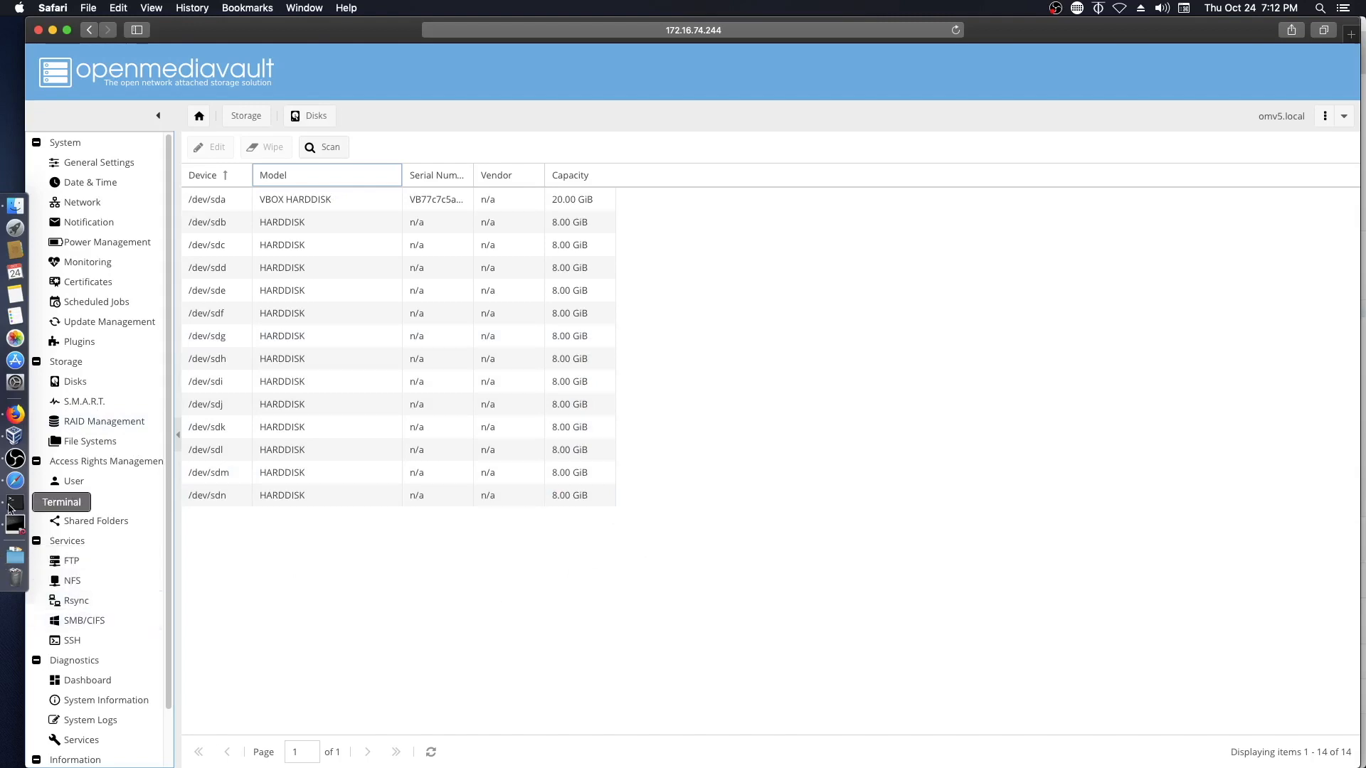
{"action": "left_click", "coordinate": [10, 436]}
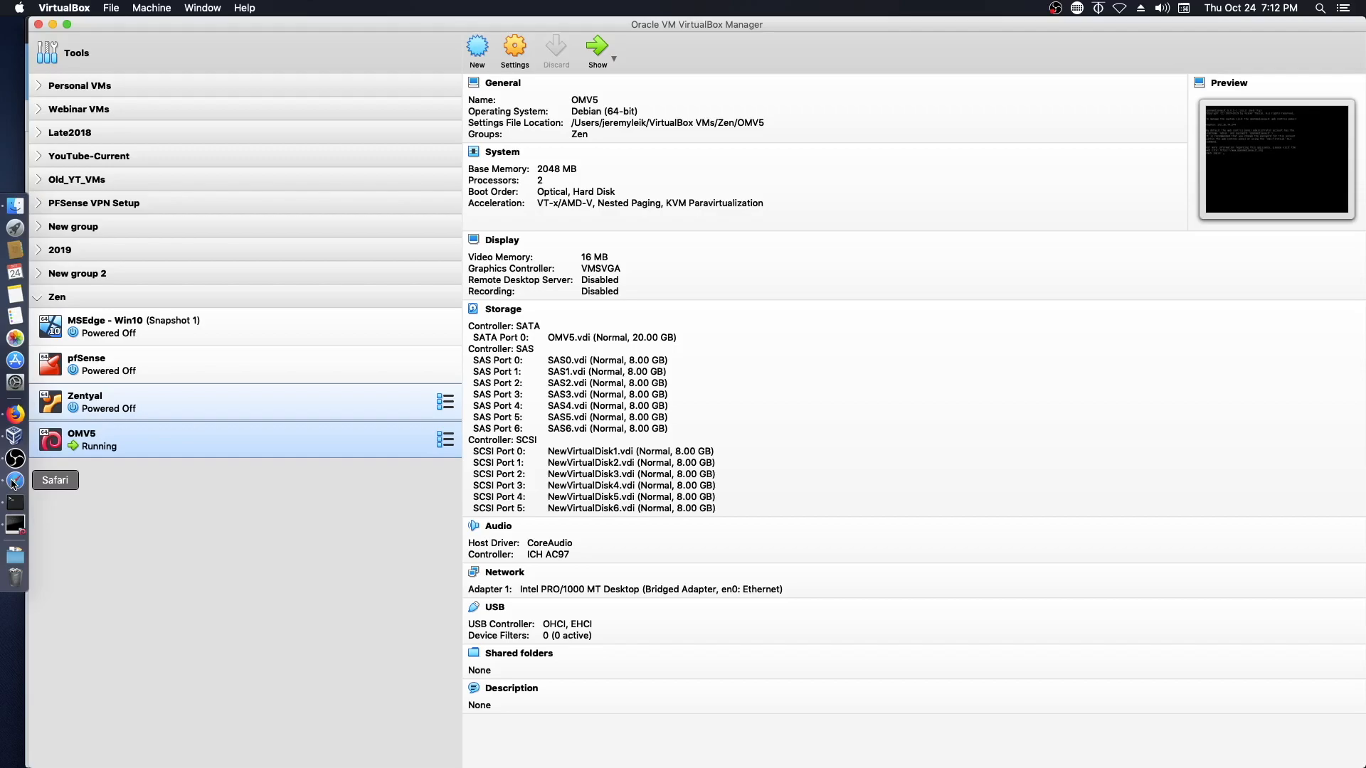
{"action": "left_click", "coordinate": [14, 482]}
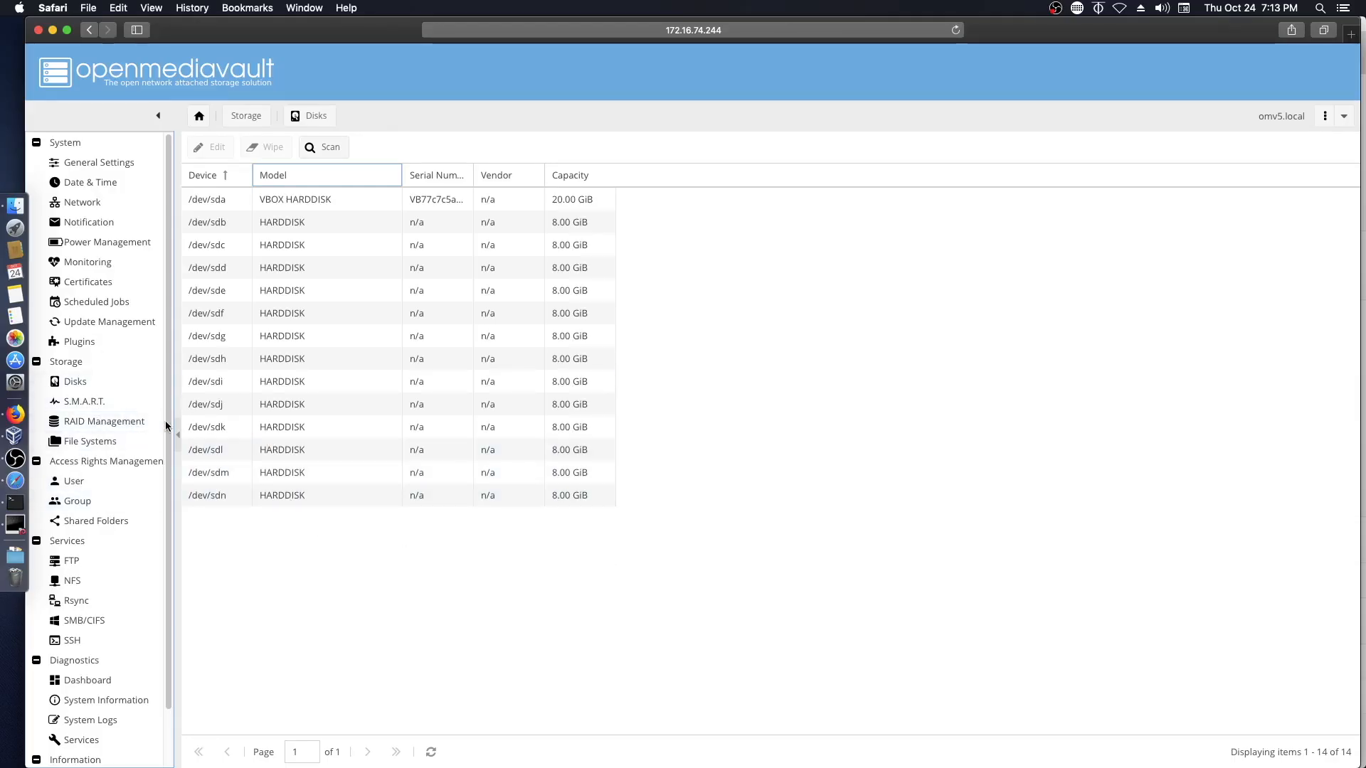
- Open RAID Management and start a new RAID device, enlarging and repositioning the dialog
{"action": "left_click", "coordinate": [75, 421]}
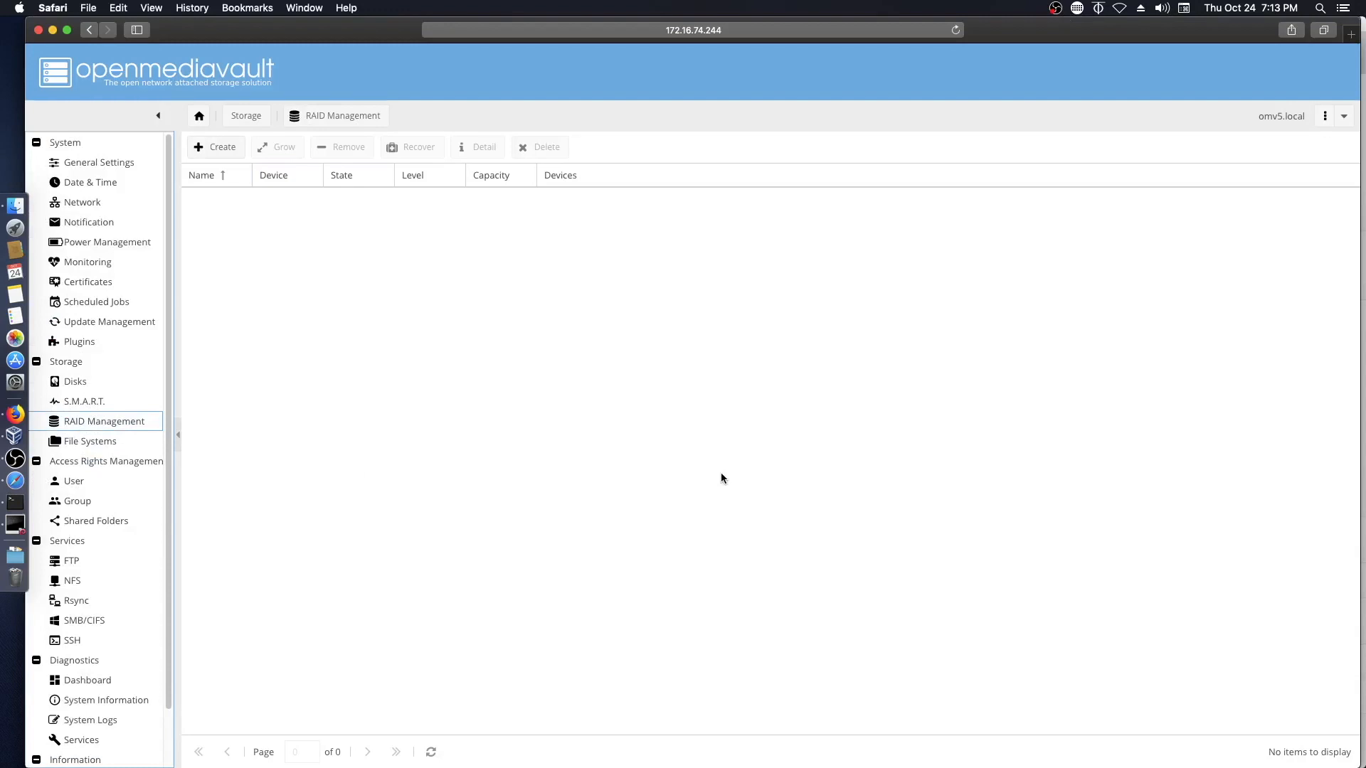
{"action": "left_click", "coordinate": [213, 148]}
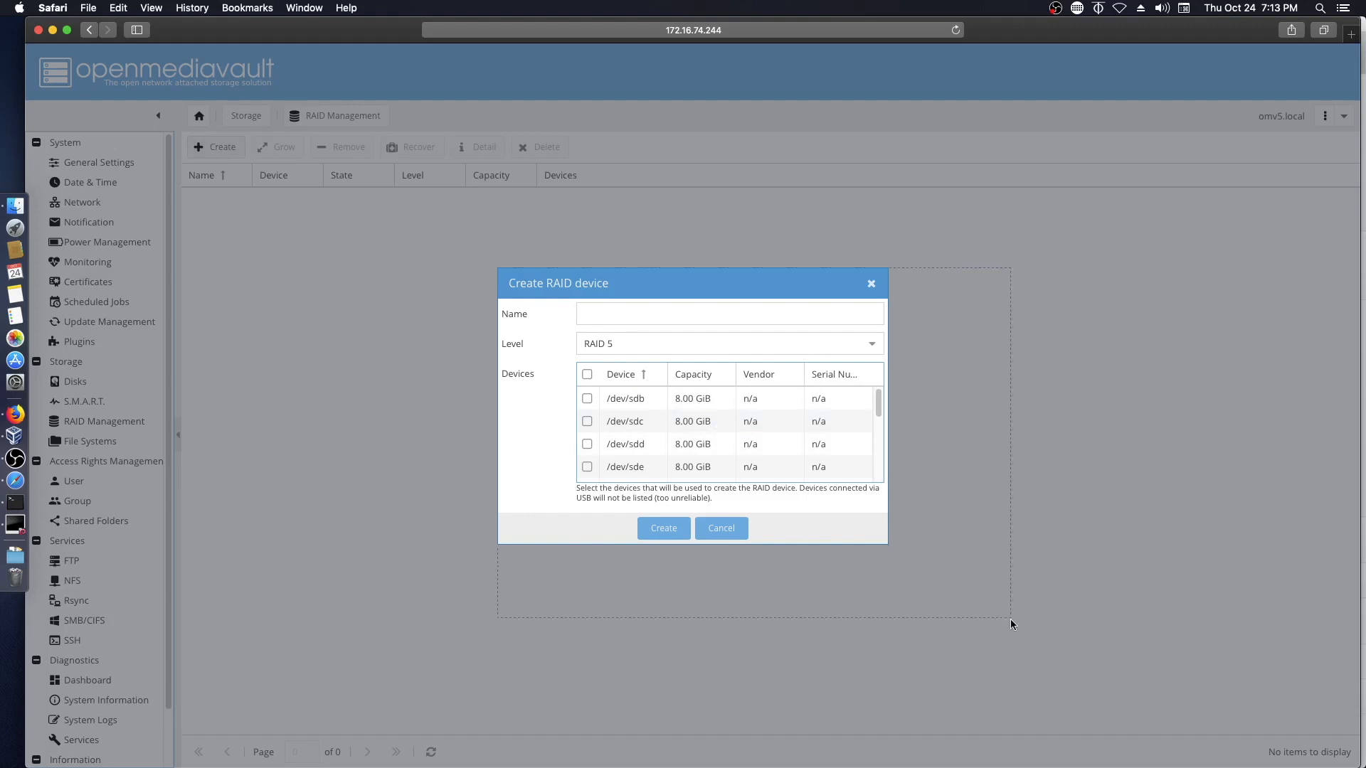
{"action": "left_click_drag", "start_coordinate": [1074, 688], "coordinate": [1115, 697]}
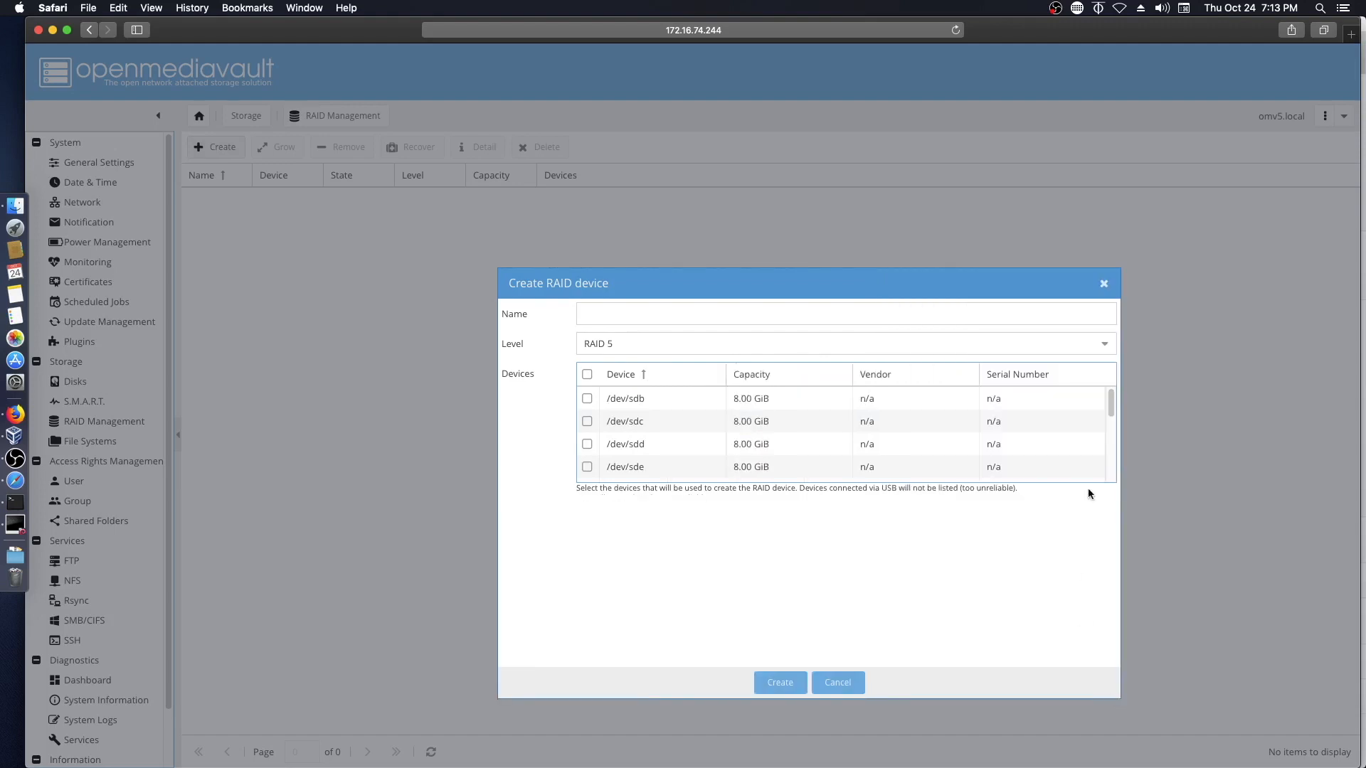
{"action": "scroll", "coordinate": [1111, 480], "scroll_direction": "down", "scroll_amount": 3}
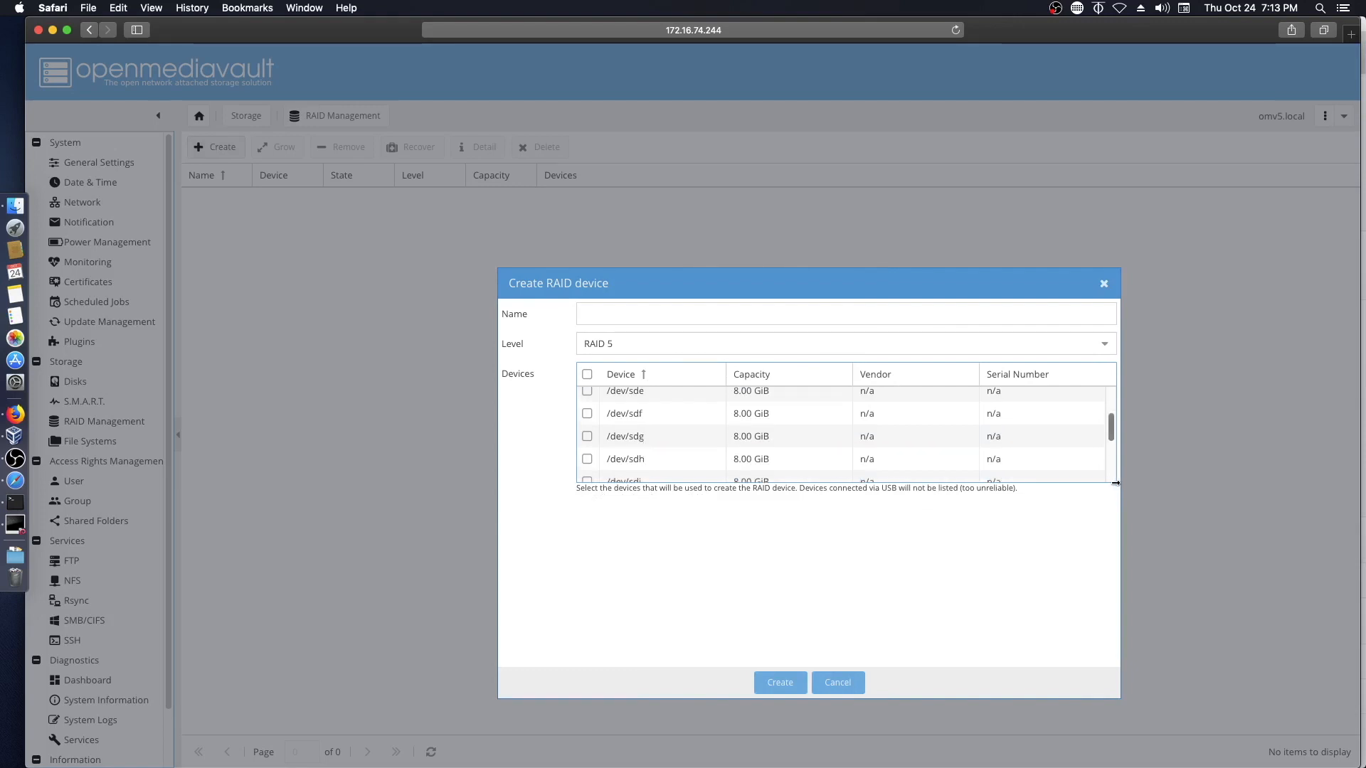
{"action": "left_click_drag", "start_coordinate": [1116, 482], "coordinate": [1112, 556]}
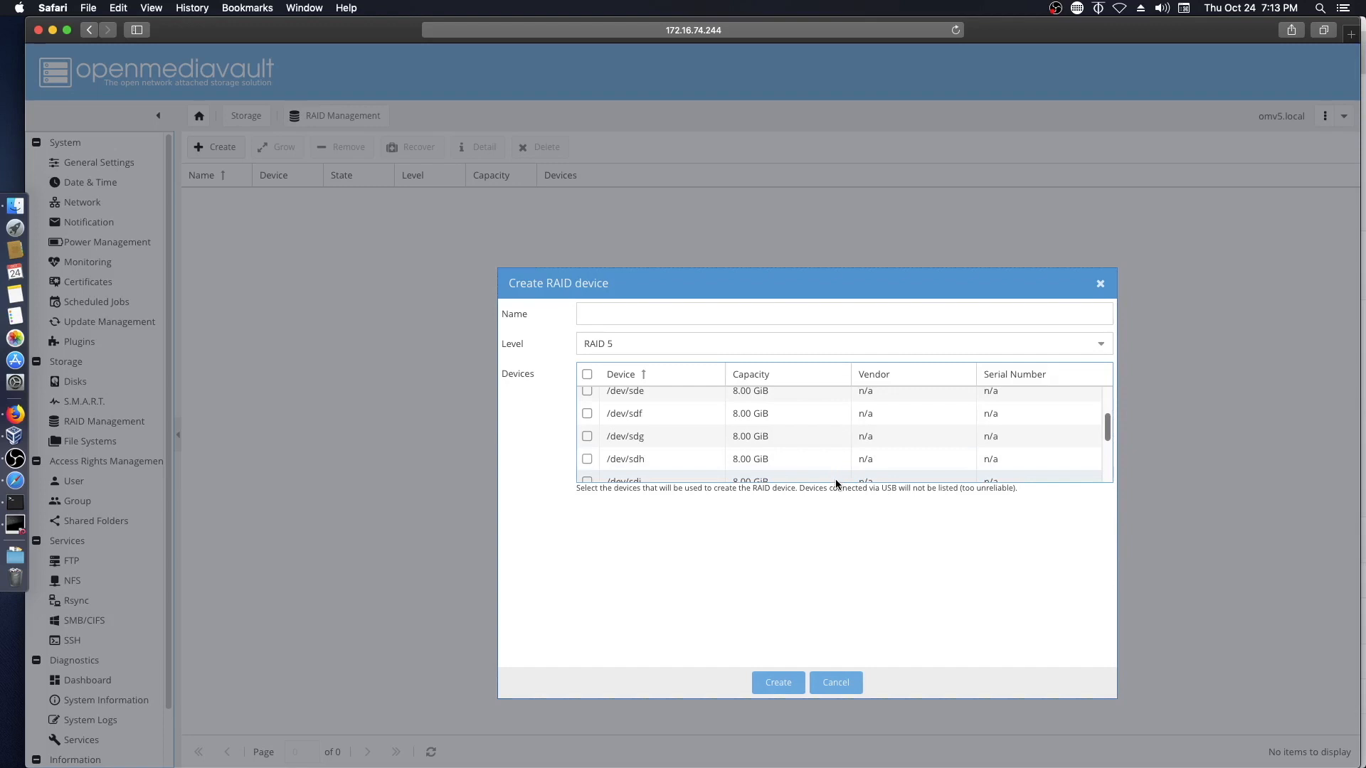
{"action": "scroll", "coordinate": [837, 482], "scroll_direction": "down", "scroll_amount": 5}
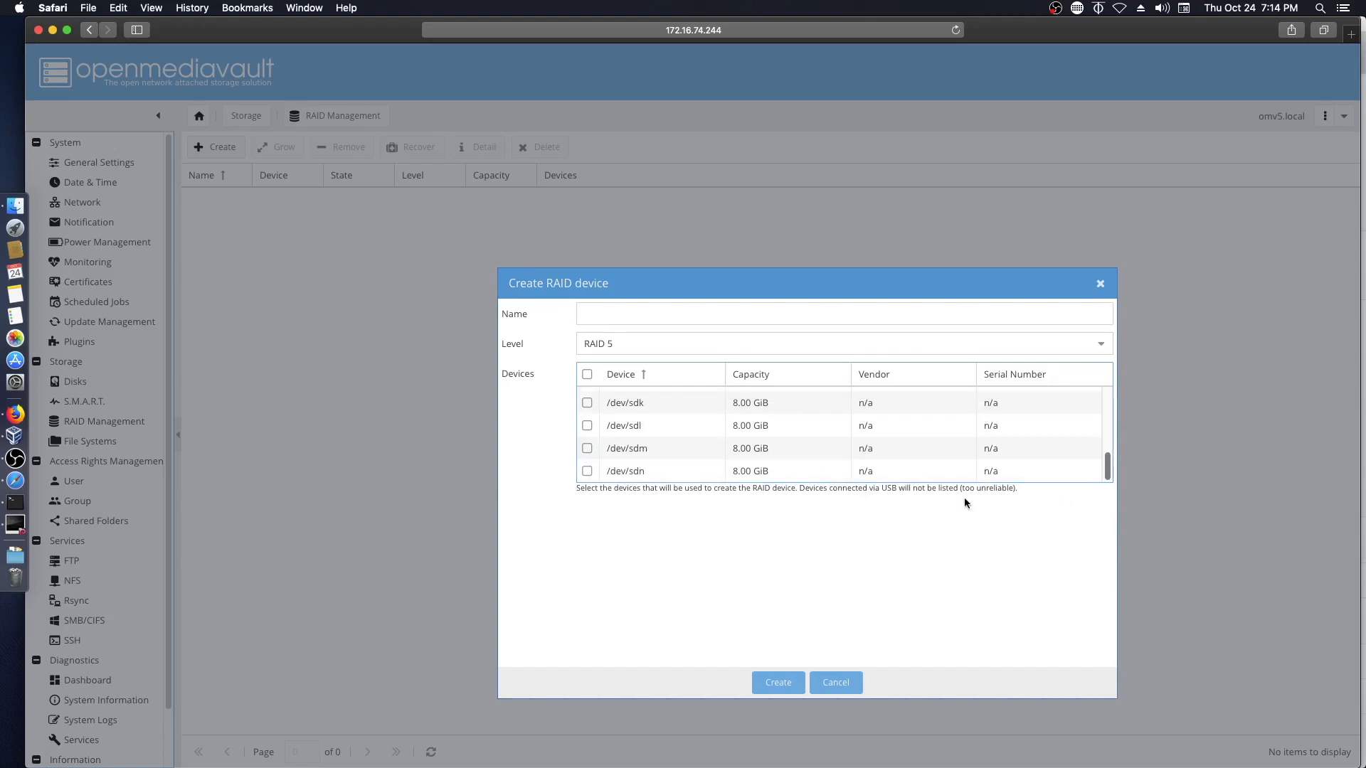
{"action": "left_click_drag", "start_coordinate": [1004, 285], "coordinate": [999, 158]}
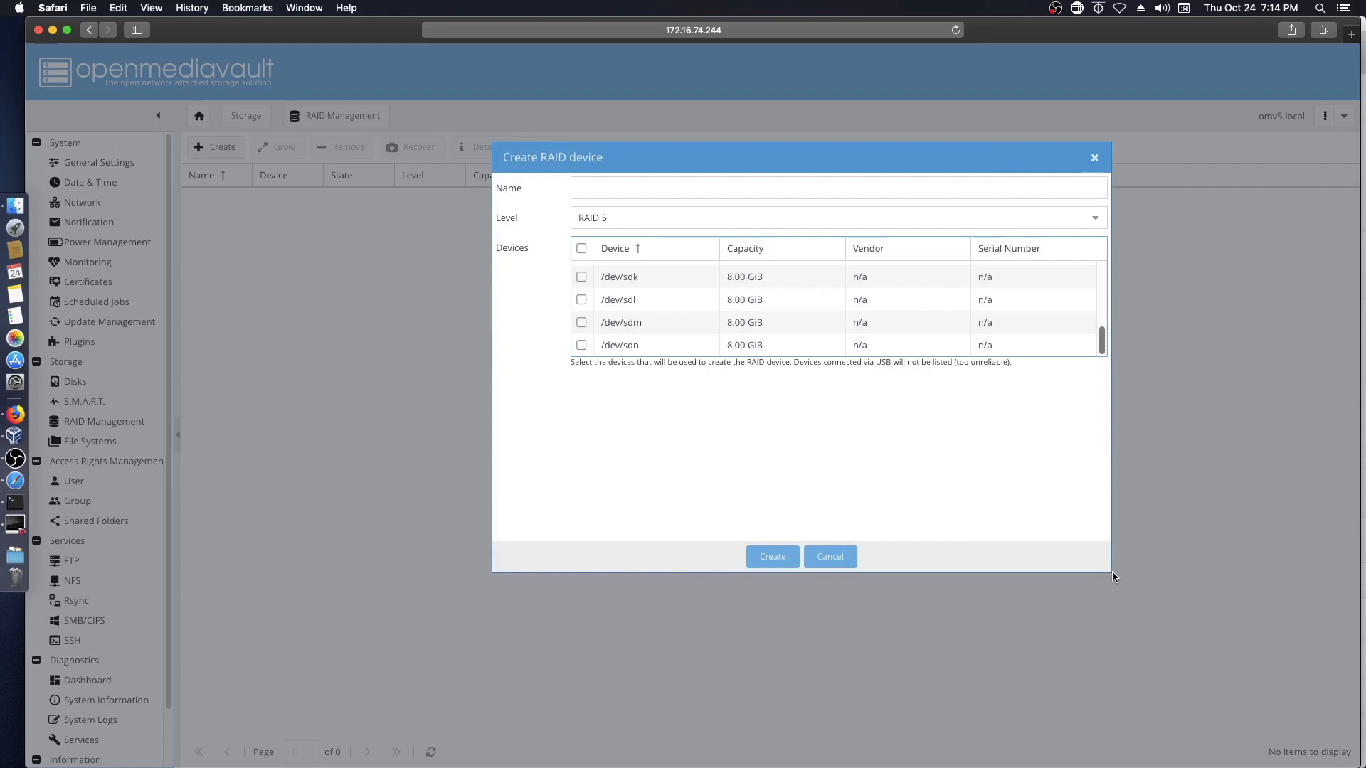
{"action": "left_click_drag", "start_coordinate": [1170, 624], "coordinate": [1210, 685]}
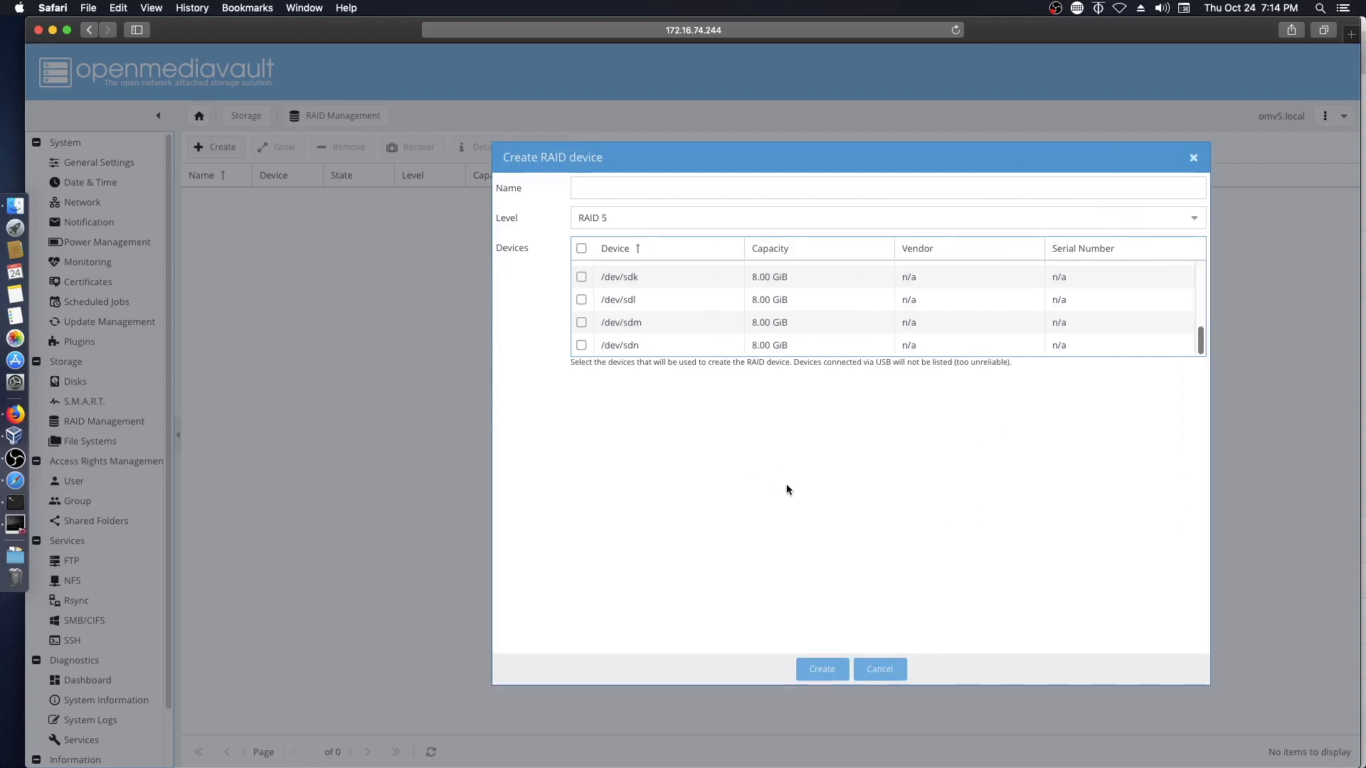
- Try a RAID named JDOD1 with /dev/sdk and /dev/sdl, after checking VirtualBox's disks
{"action": "left_click", "coordinate": [15, 435]}
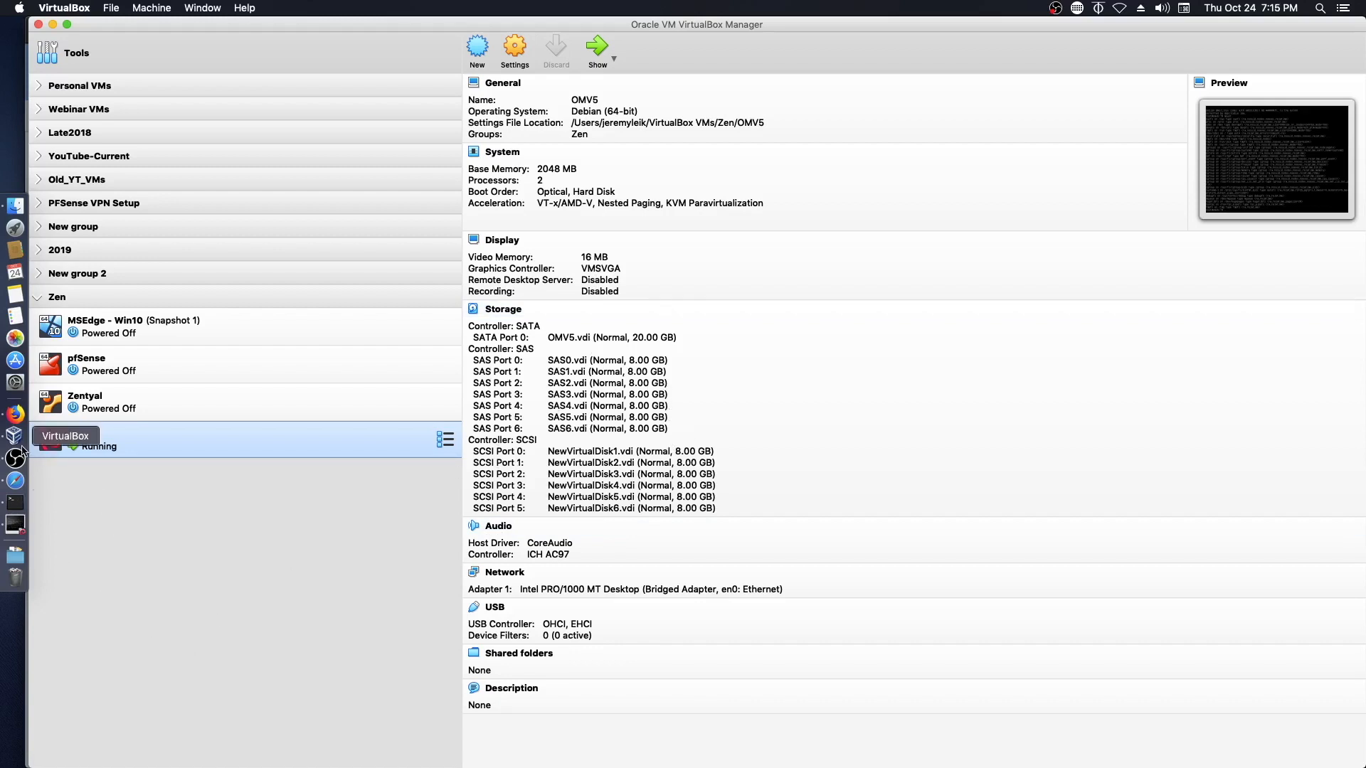
{"action": "left_click", "coordinate": [16, 482]}
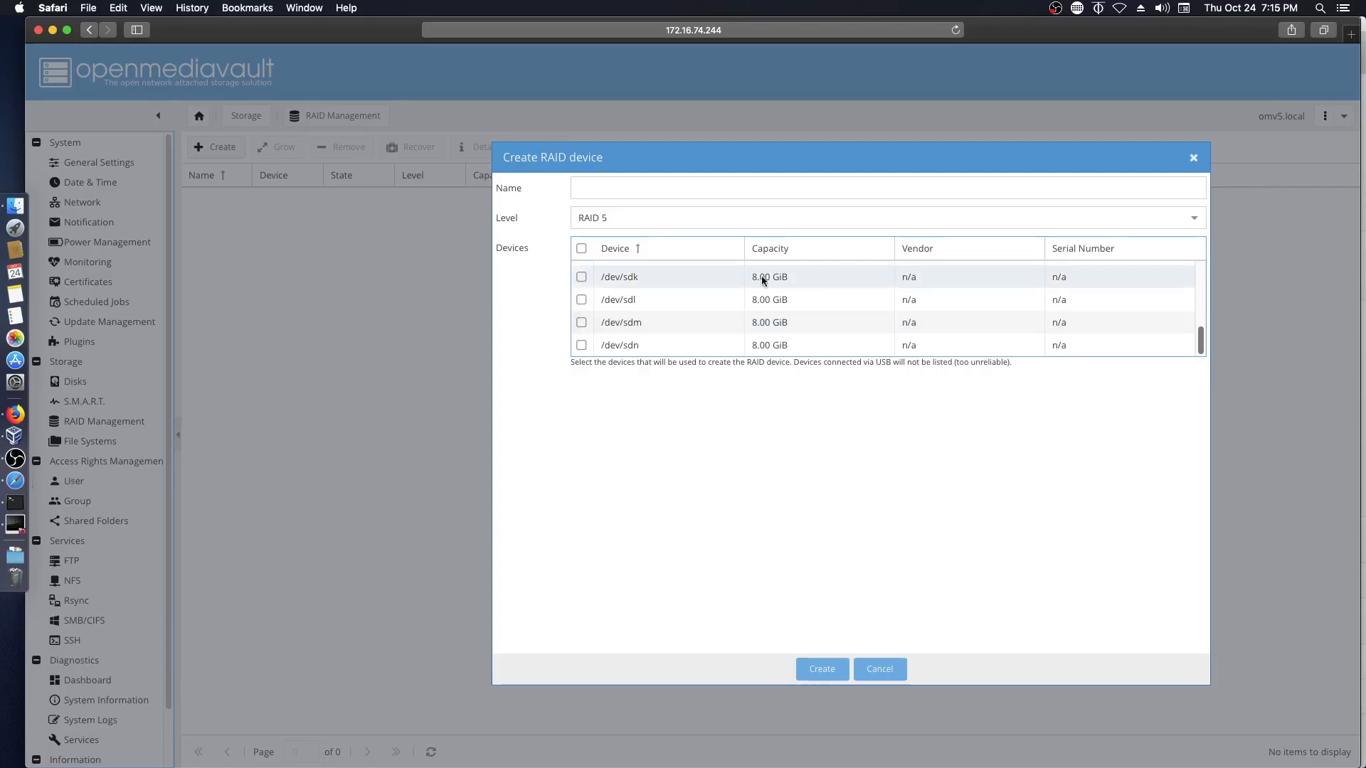
{"action": "left_click", "coordinate": [582, 277]}
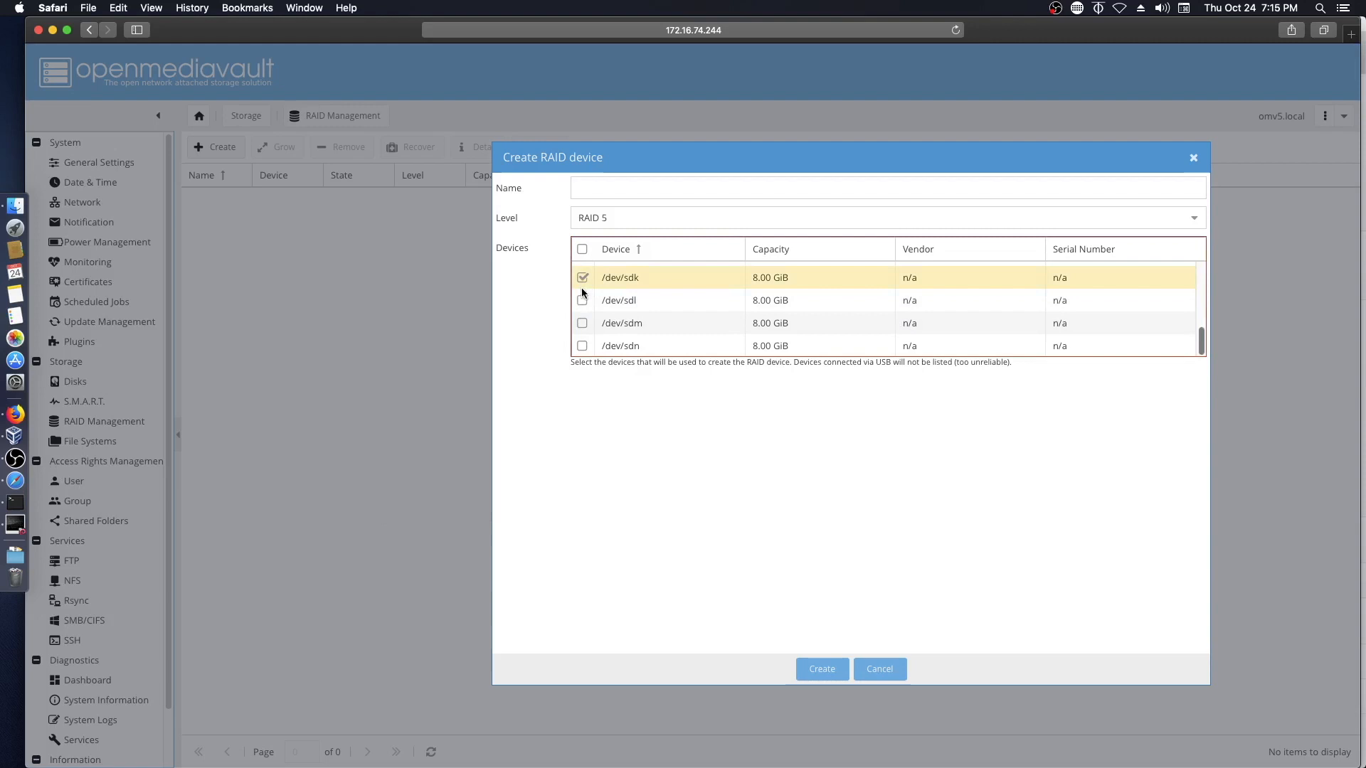
{"action": "left_click", "coordinate": [582, 300]}
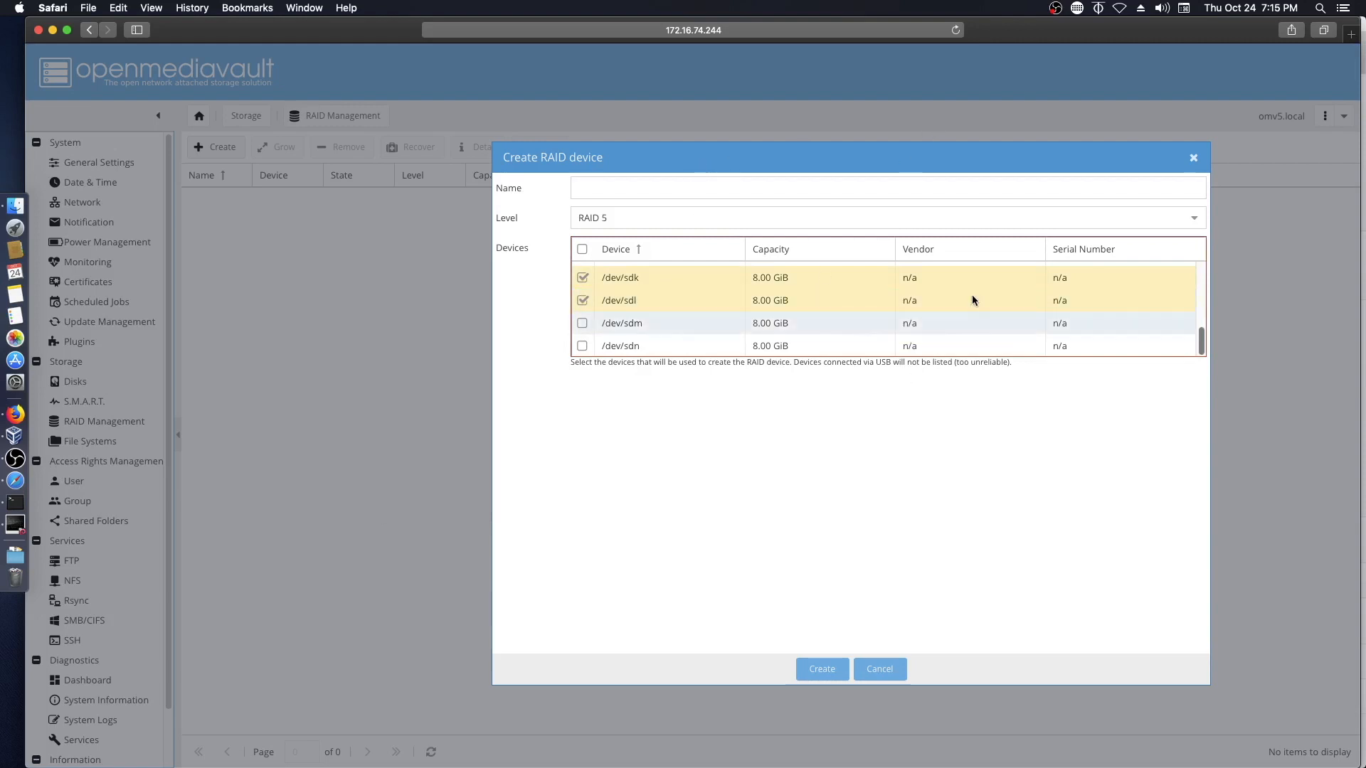
{"action": "left_click", "coordinate": [640, 189]}
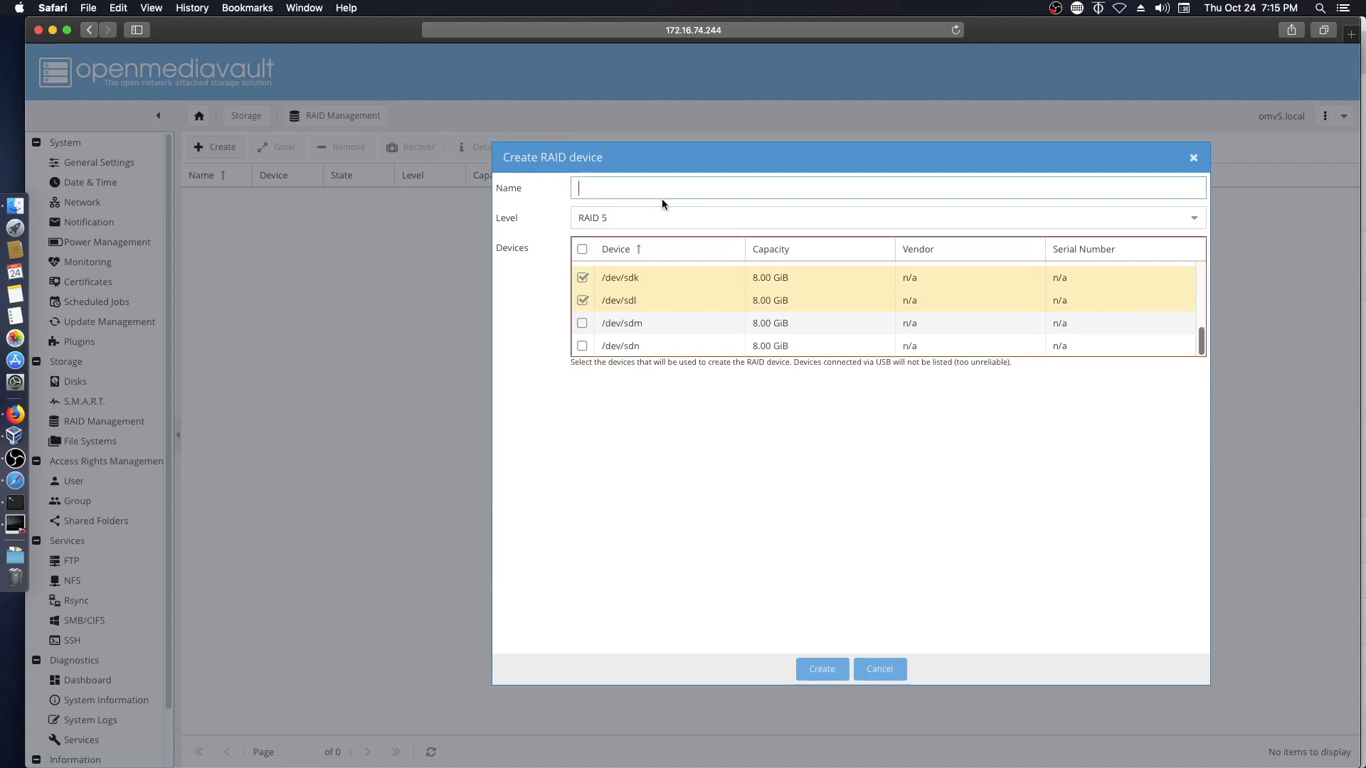
{"action": "type", "text": "JD"}
{"action": "type", "text": "OD"}
{"action": "type", "text": "1"}
{"action": "left_click", "coordinate": [715, 218]}
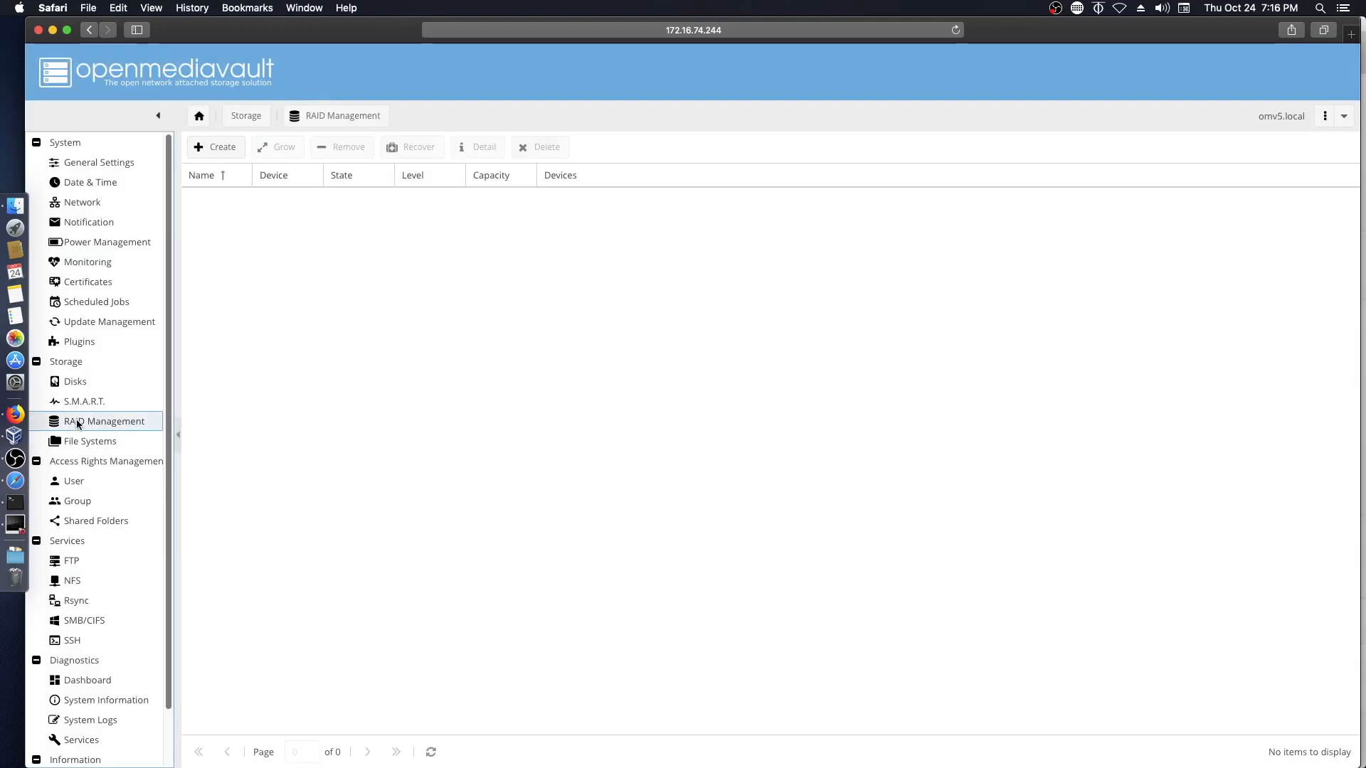
- Build a Stripe-level array called 'Stripe' from /dev/sdb and /dev/sdc and confirm creation
{"action": "left_click", "coordinate": [211, 147]}
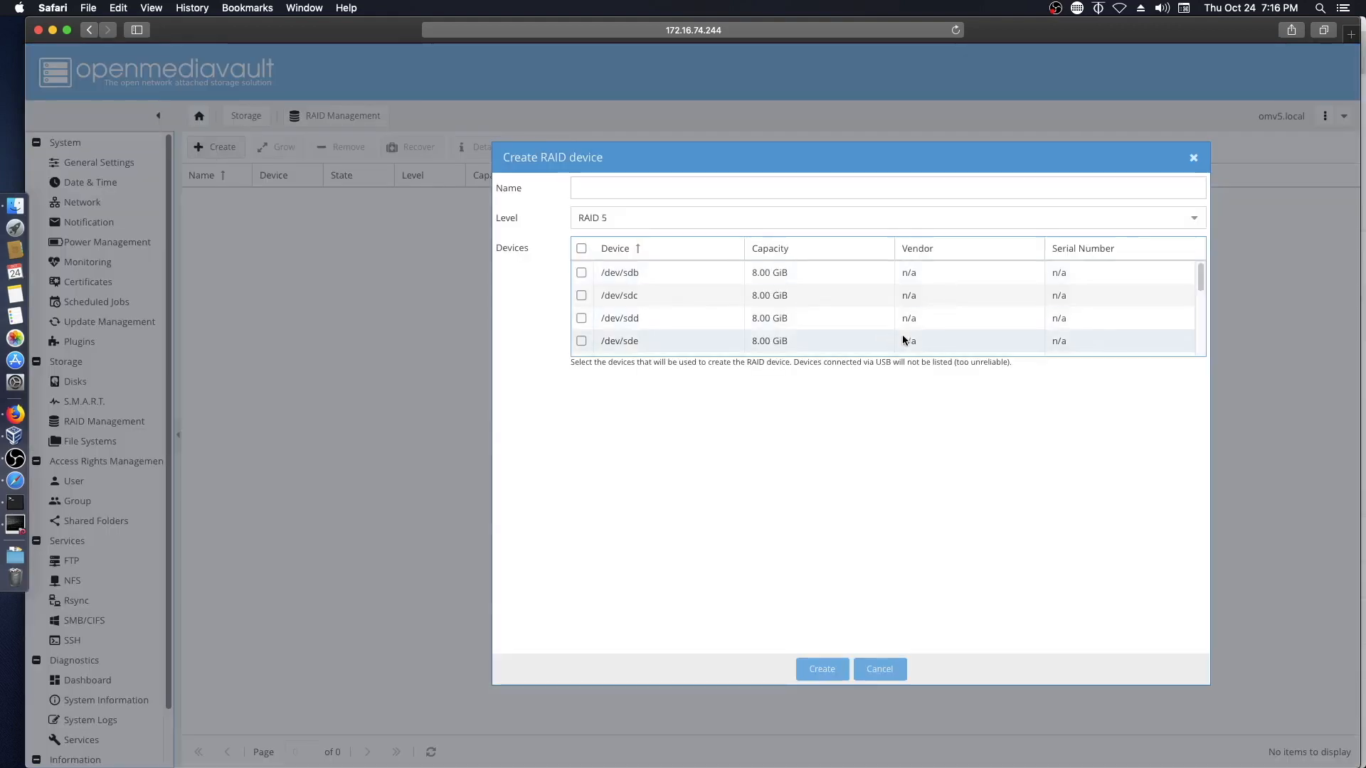
{"action": "left_click", "coordinate": [679, 219]}
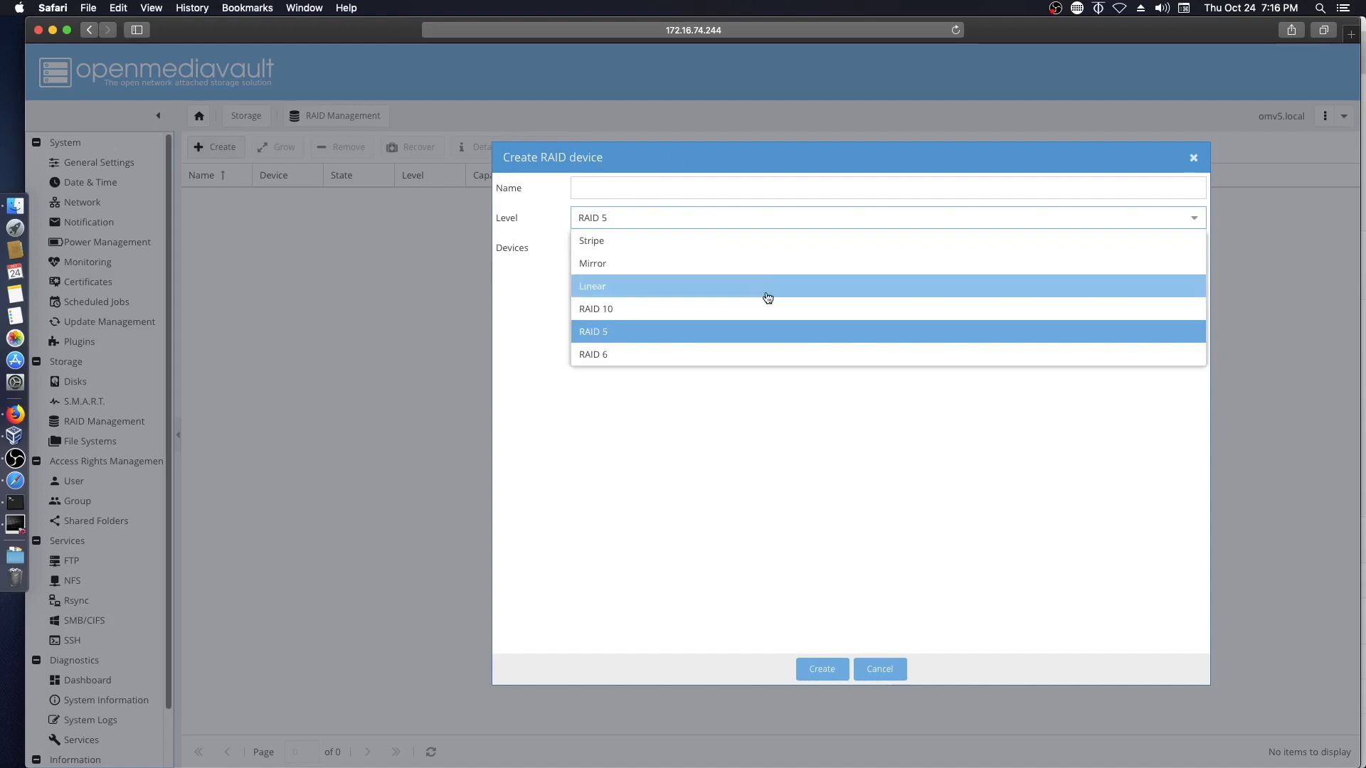
{"action": "left_click", "coordinate": [700, 244]}
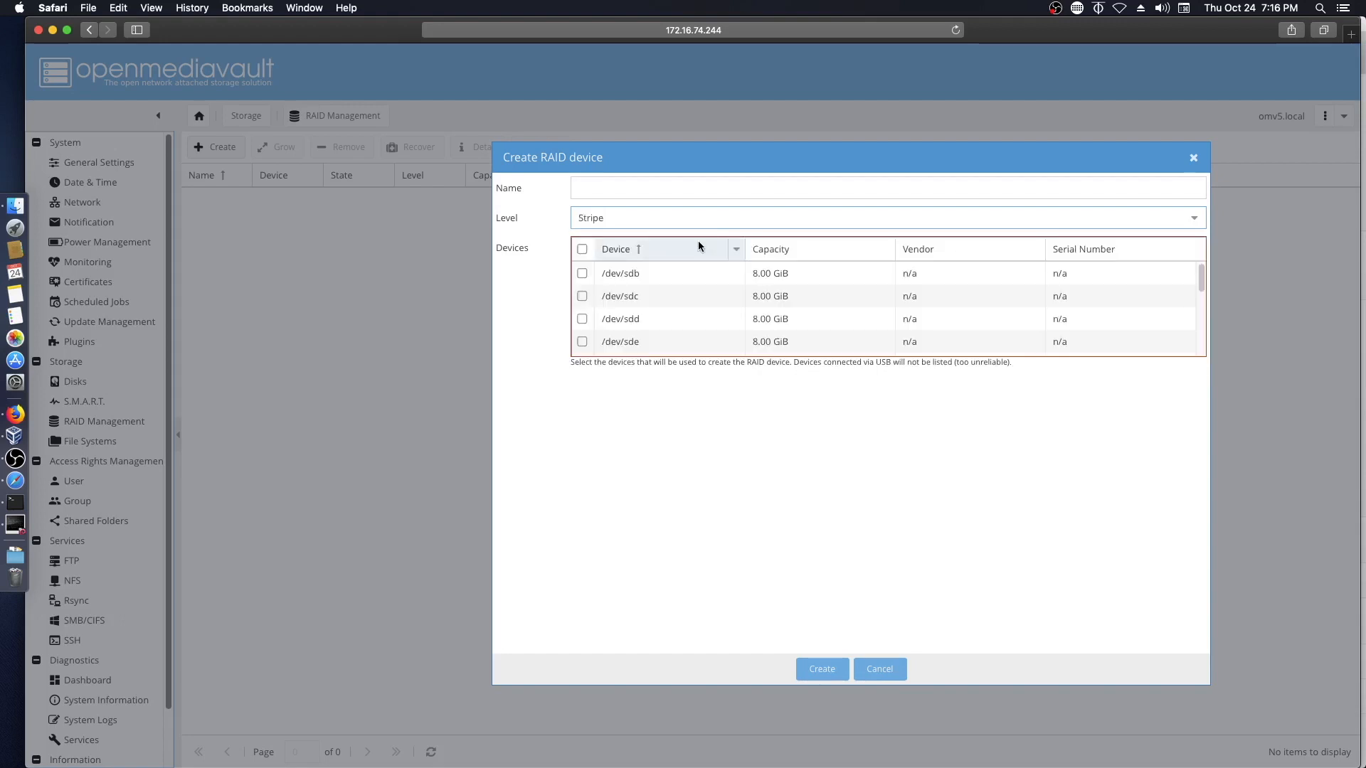
{"action": "left_click", "coordinate": [621, 188]}
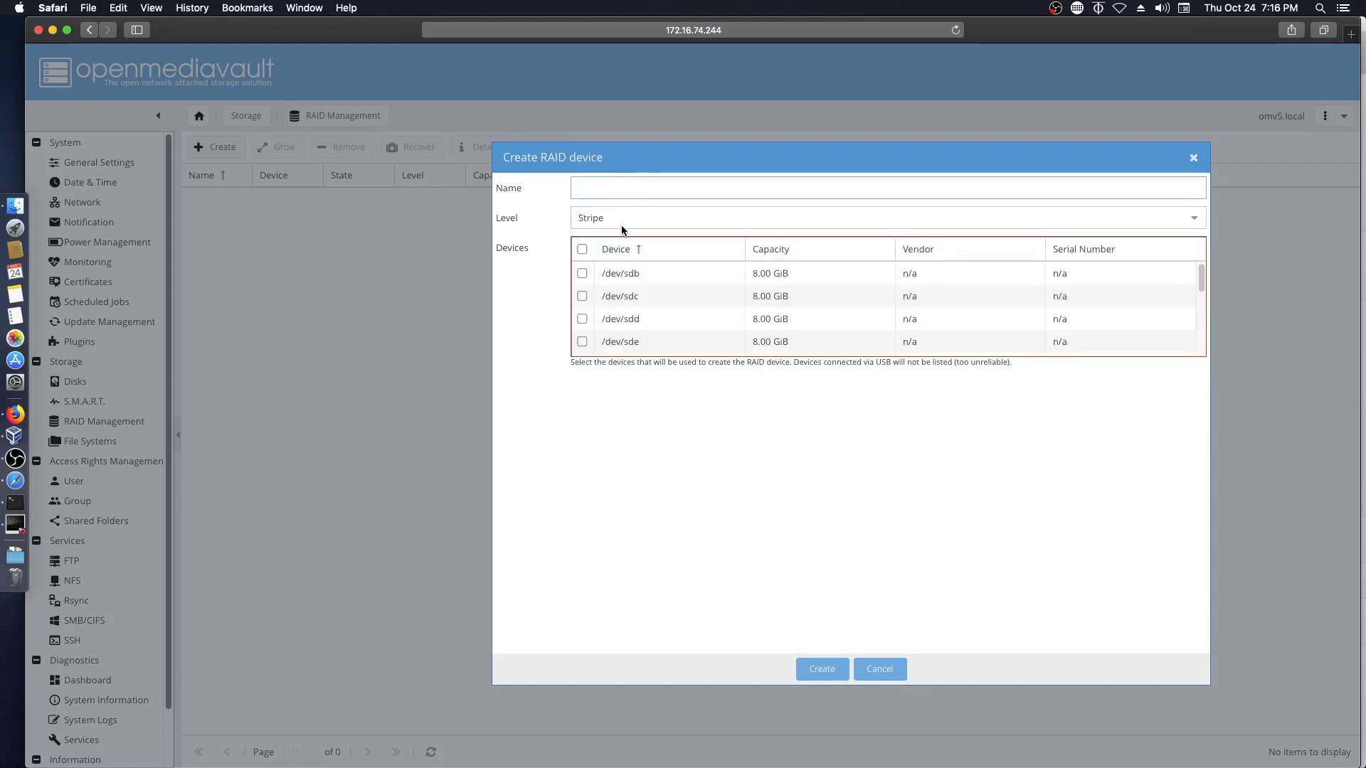
{"action": "type", "text": "Stripe"}
{"action": "left_click", "coordinate": [582, 273]}
{"action": "left_click", "coordinate": [582, 296]}
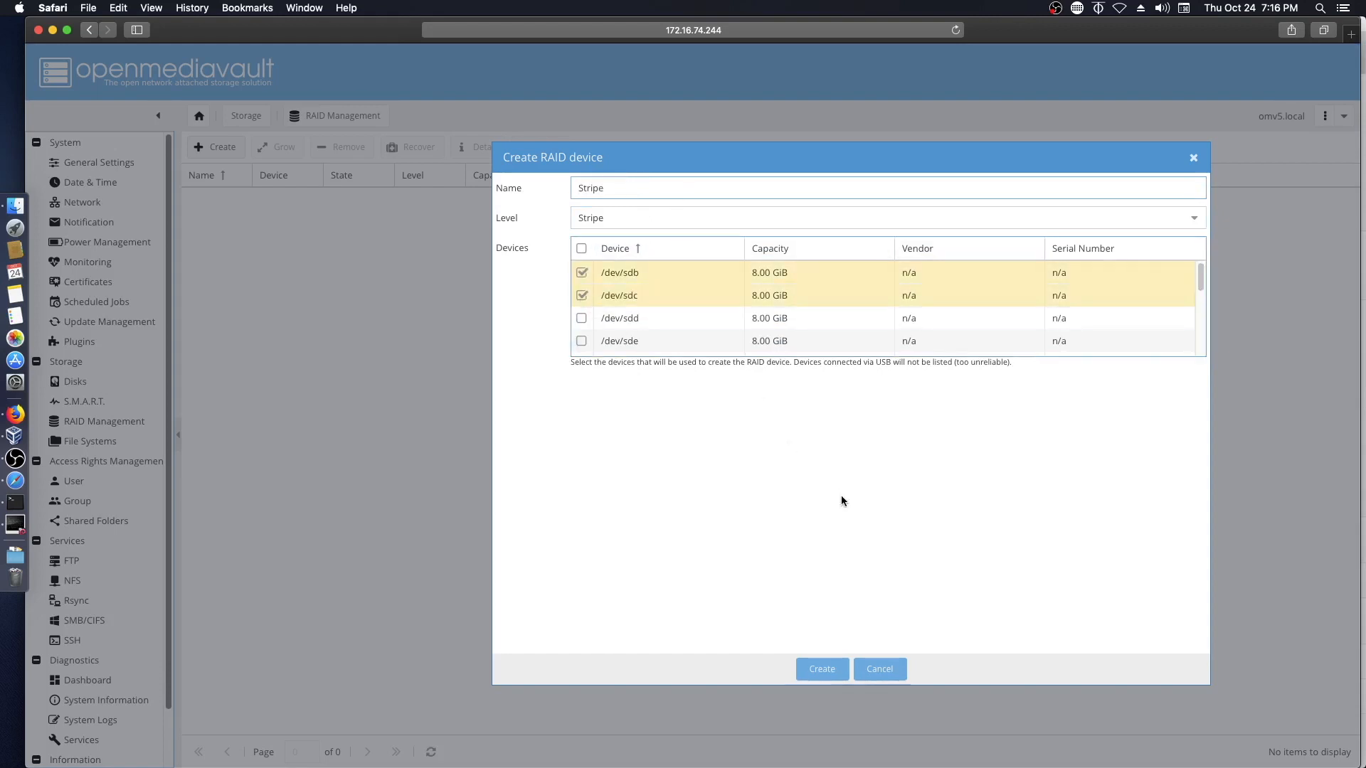
{"action": "left_click", "coordinate": [820, 669]}
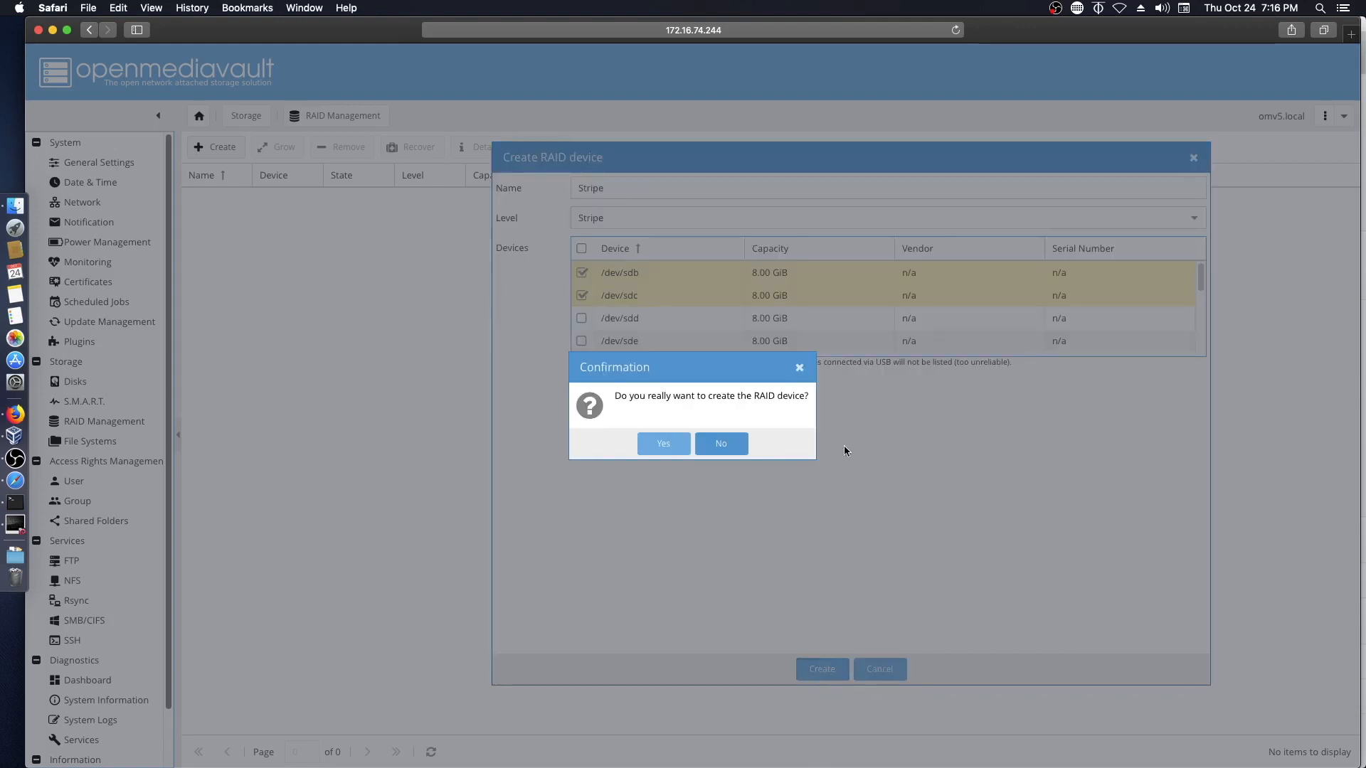
{"action": "left_click", "coordinate": [658, 442]}
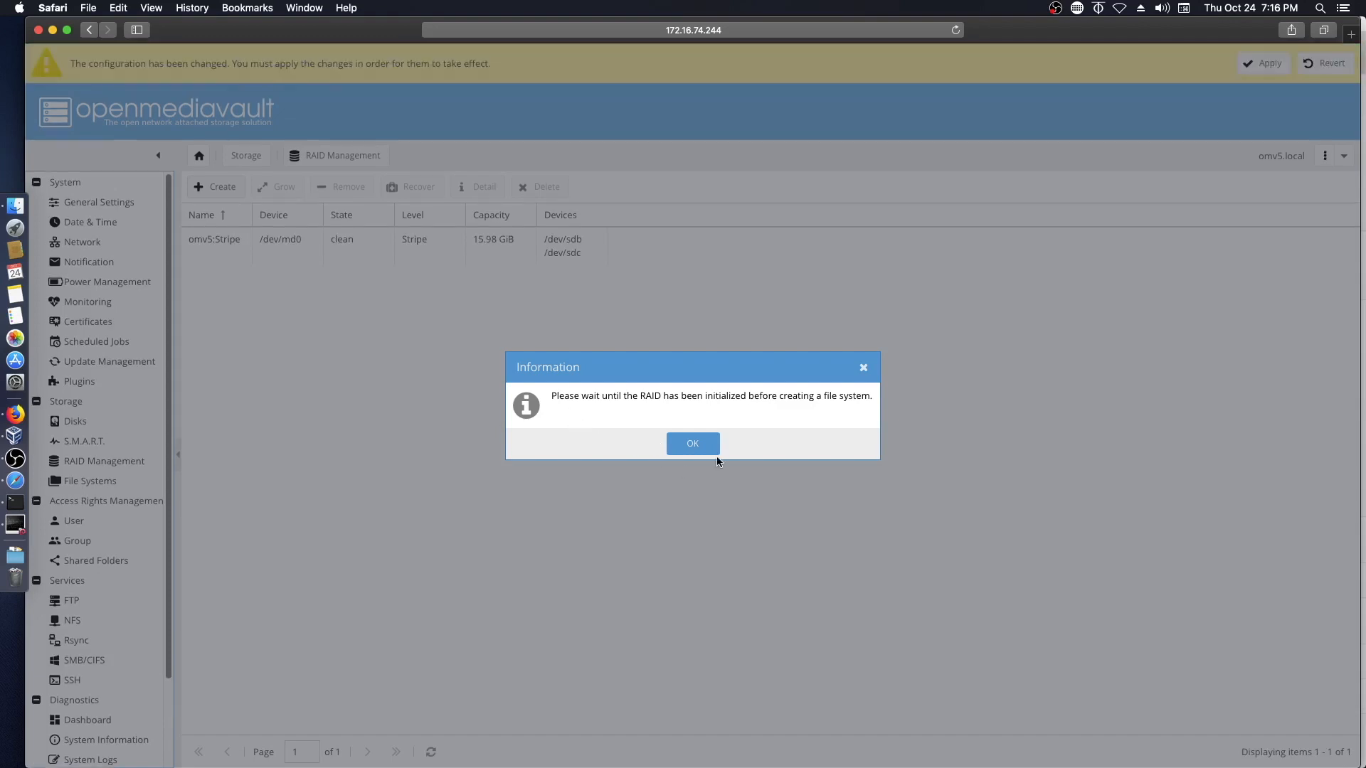
- Dismiss the initialisation notice, apply pending changes, and select the omv5:Stripe array
{"action": "left_click", "coordinate": [711, 448]}
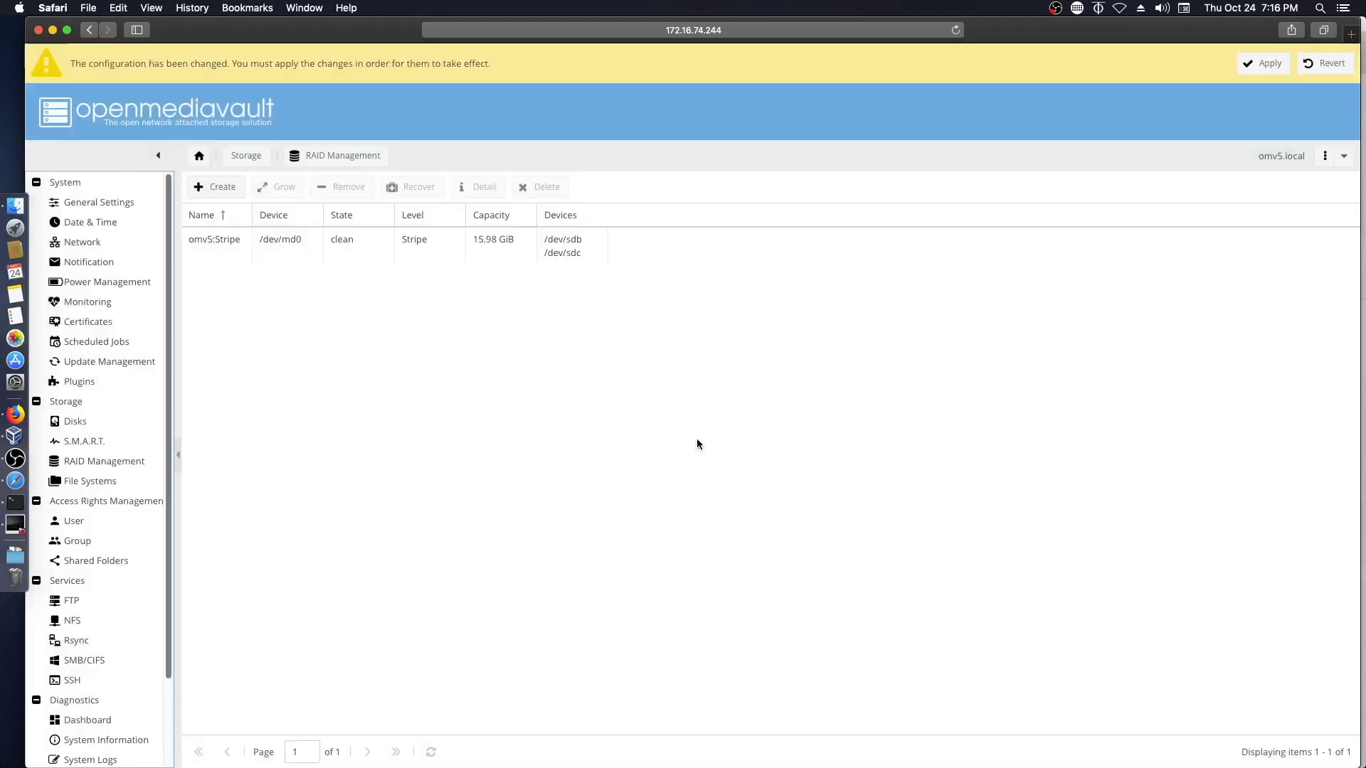
{"action": "left_click", "coordinate": [1262, 68]}
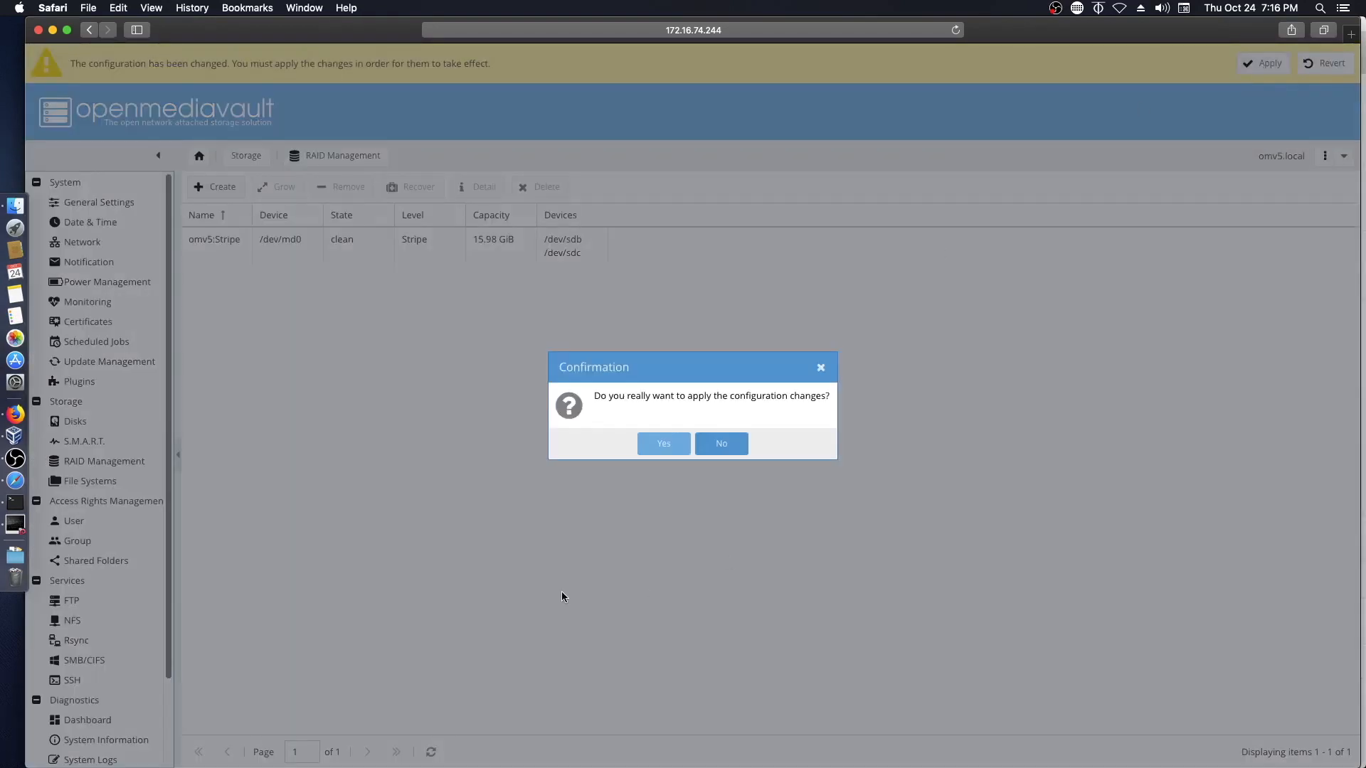
{"action": "left_click", "coordinate": [658, 445]}
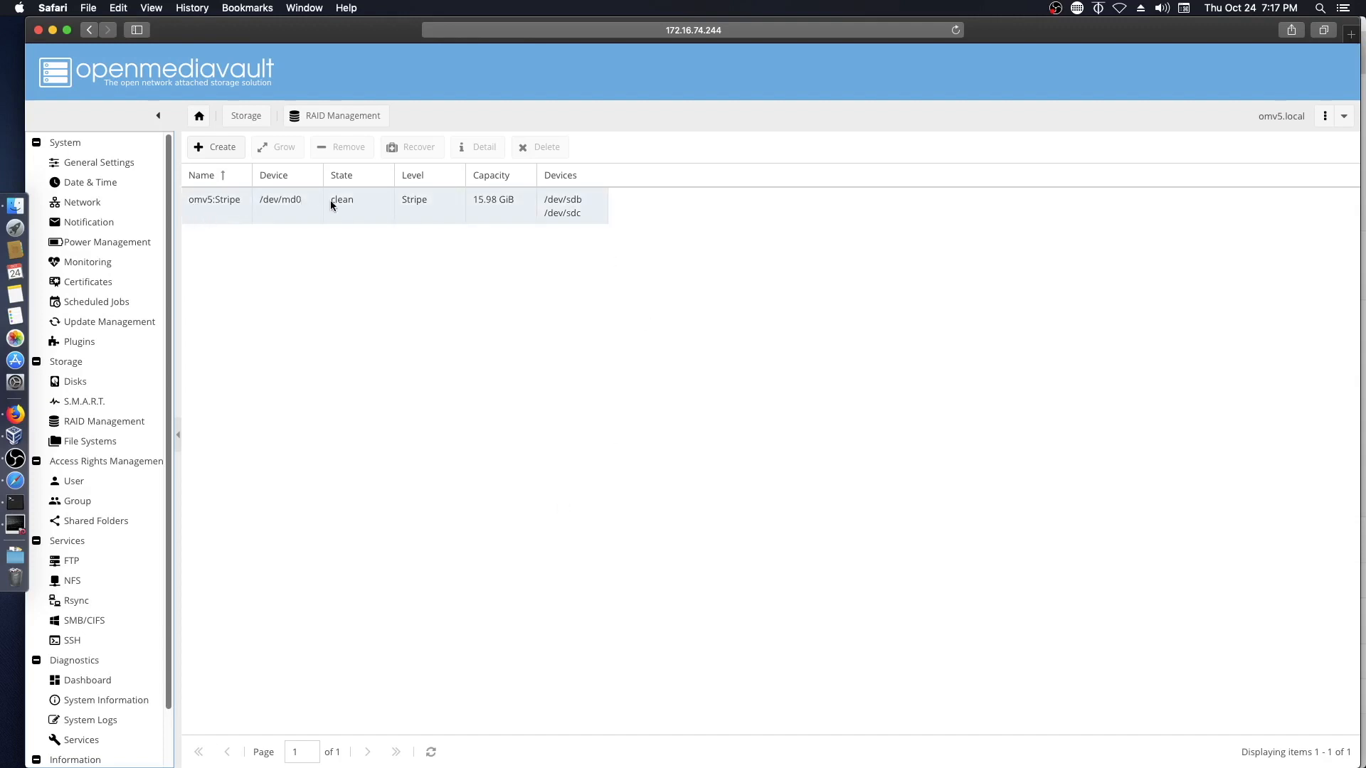
{"action": "left_click", "coordinate": [213, 210]}
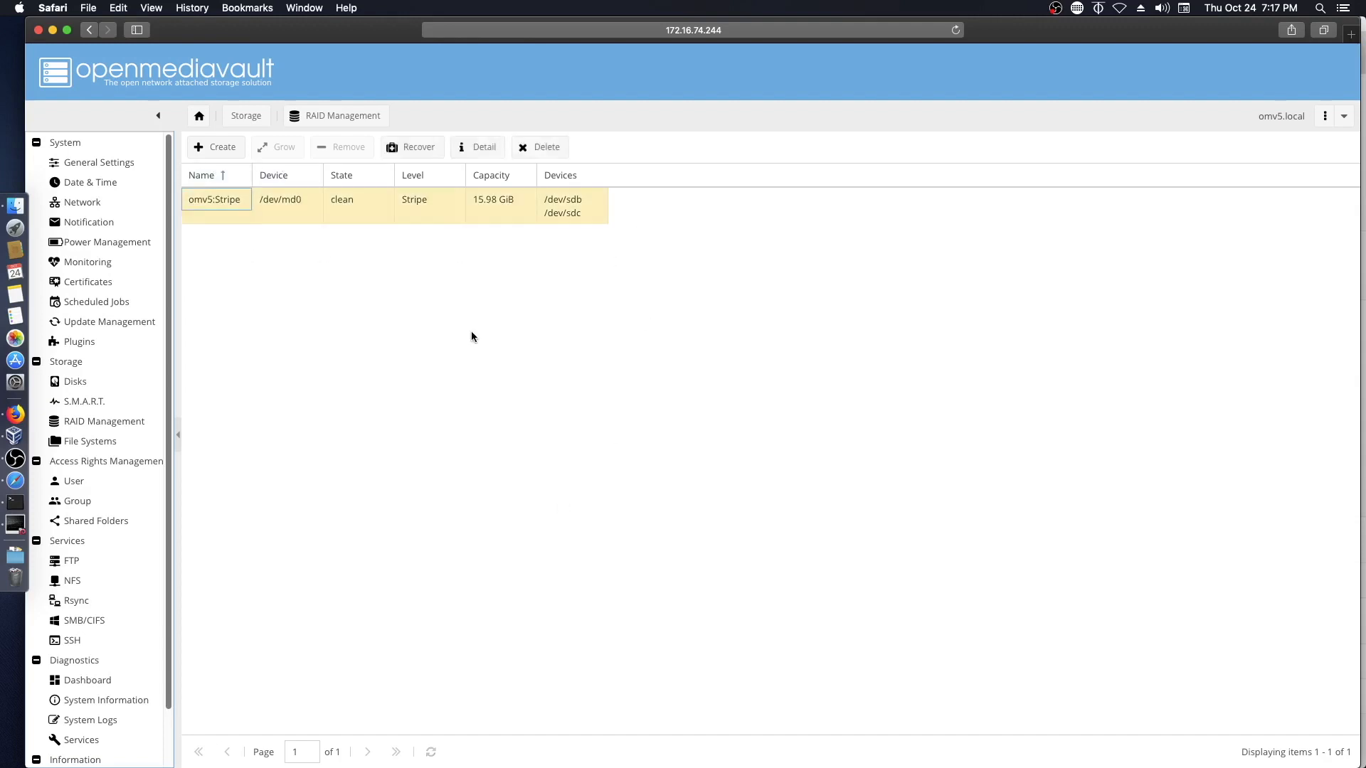
- Start a new file system on the omv5:Stripe device with label MyStripe
{"action": "left_click", "coordinate": [80, 442]}
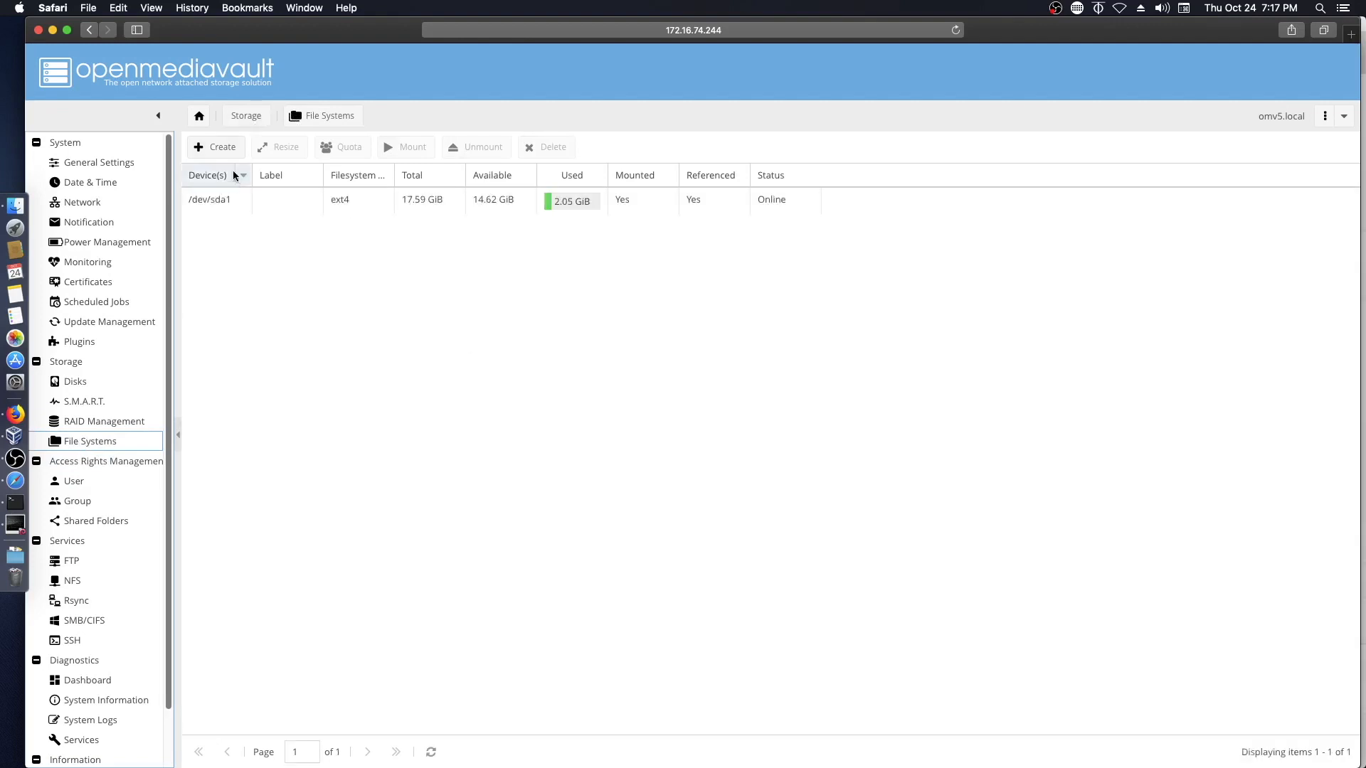
{"action": "left_click", "coordinate": [212, 148]}
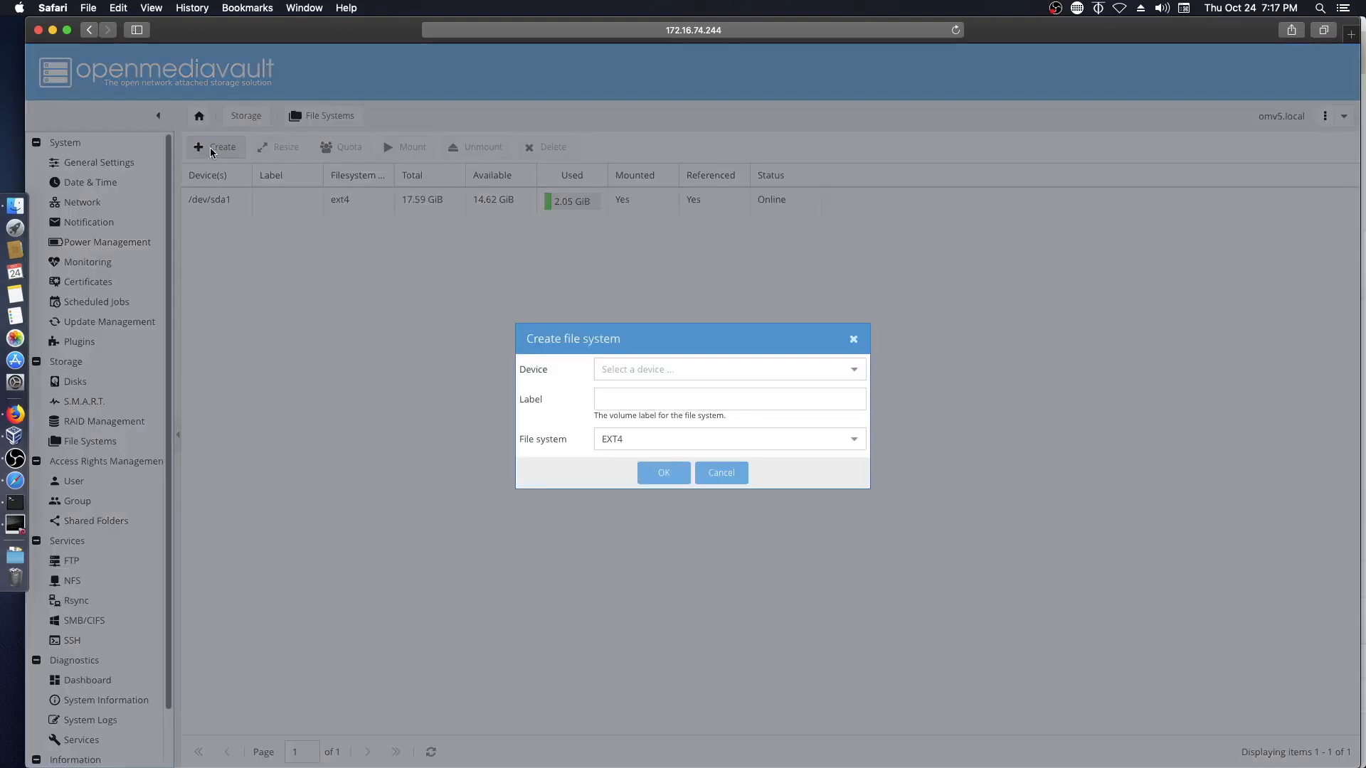
{"action": "left_click", "coordinate": [854, 370]}
{"action": "left_click", "coordinate": [853, 370]}
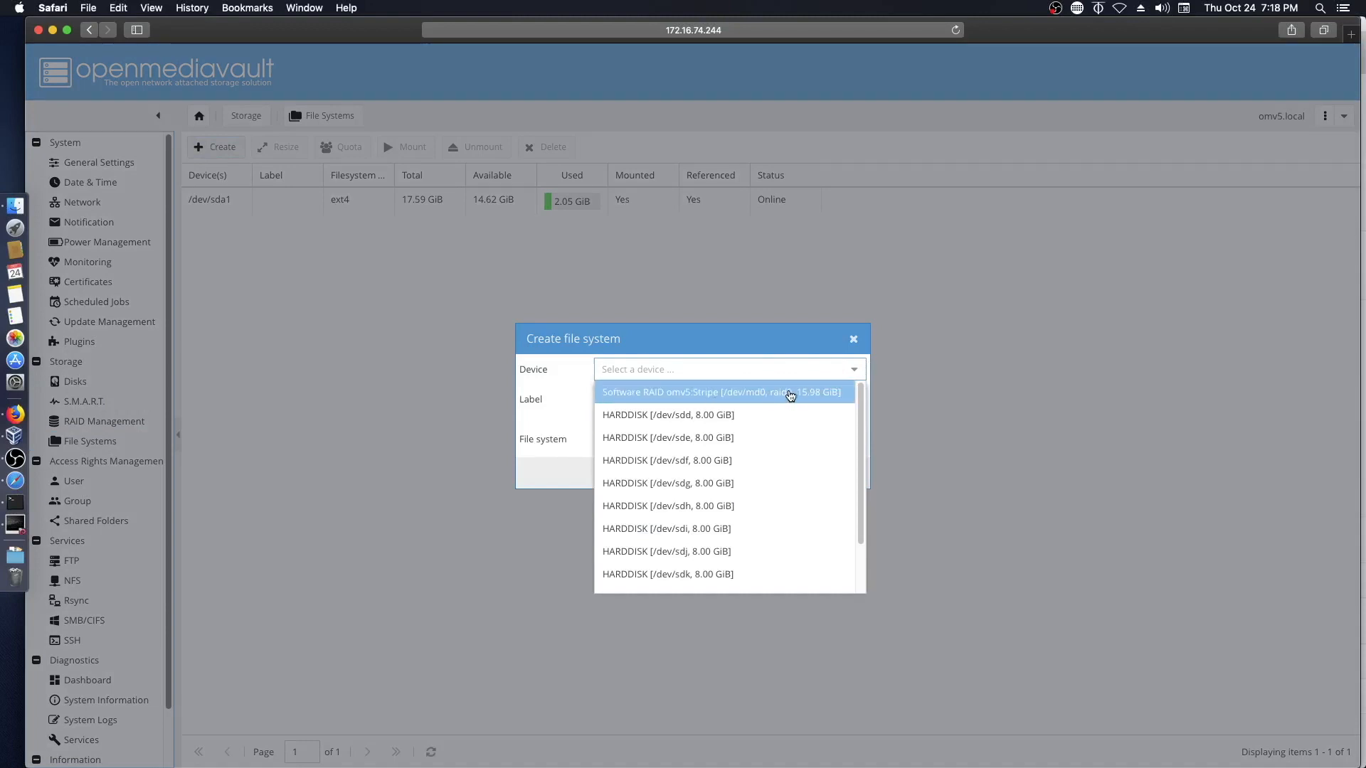
{"action": "left_click", "coordinate": [788, 392]}
{"action": "left_click", "coordinate": [761, 399]}
{"action": "type", "text": "MyStripe"}
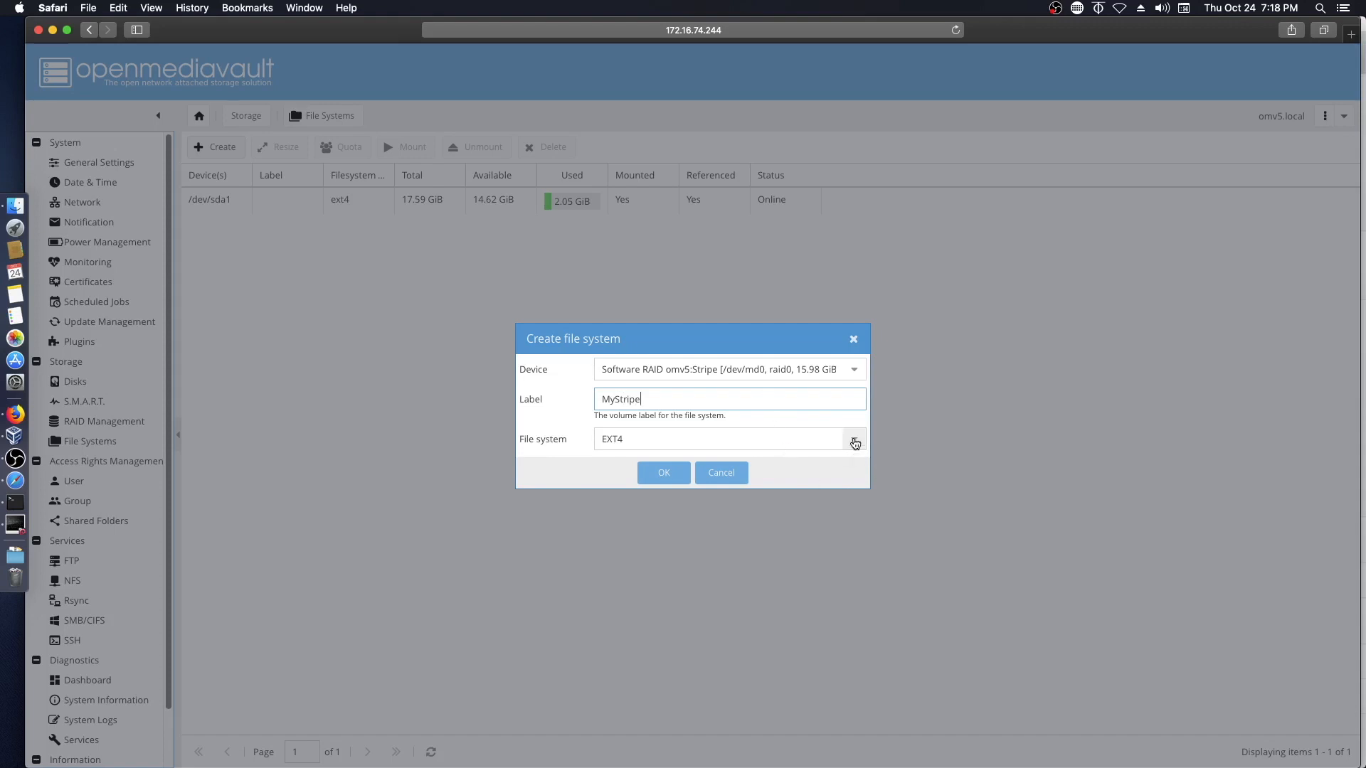
- Format it as EXT4, confirm, and close the output window
{"action": "left_click", "coordinate": [853, 440]}
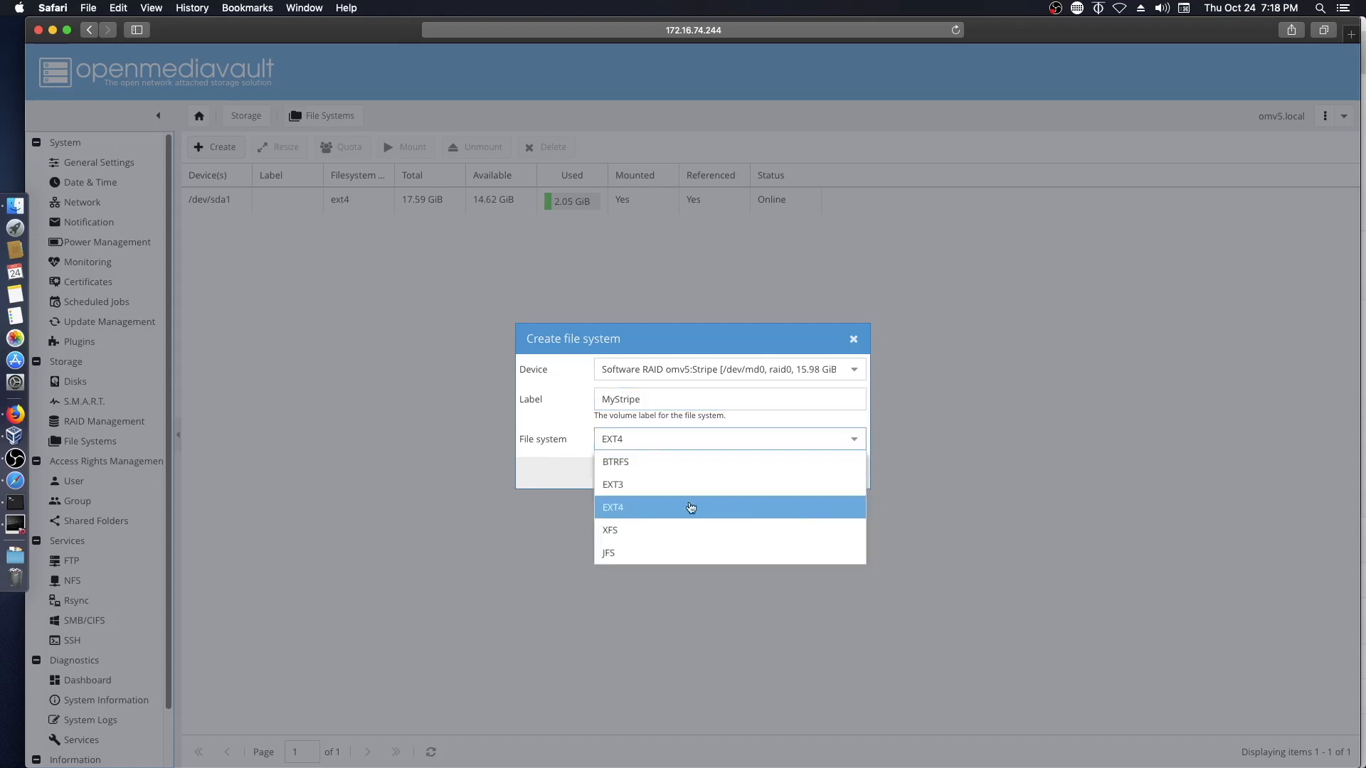
{"action": "left_click", "coordinate": [638, 512]}
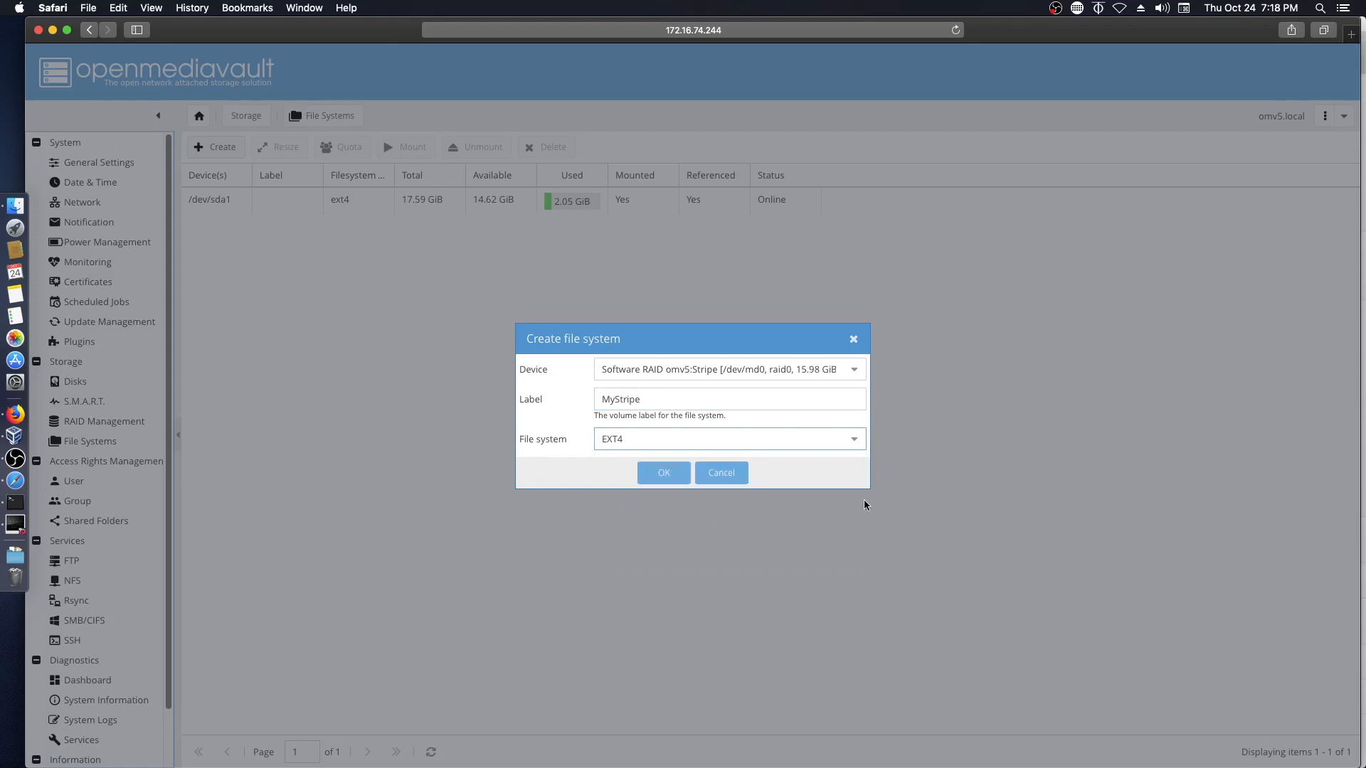
{"action": "left_click", "coordinate": [662, 475]}
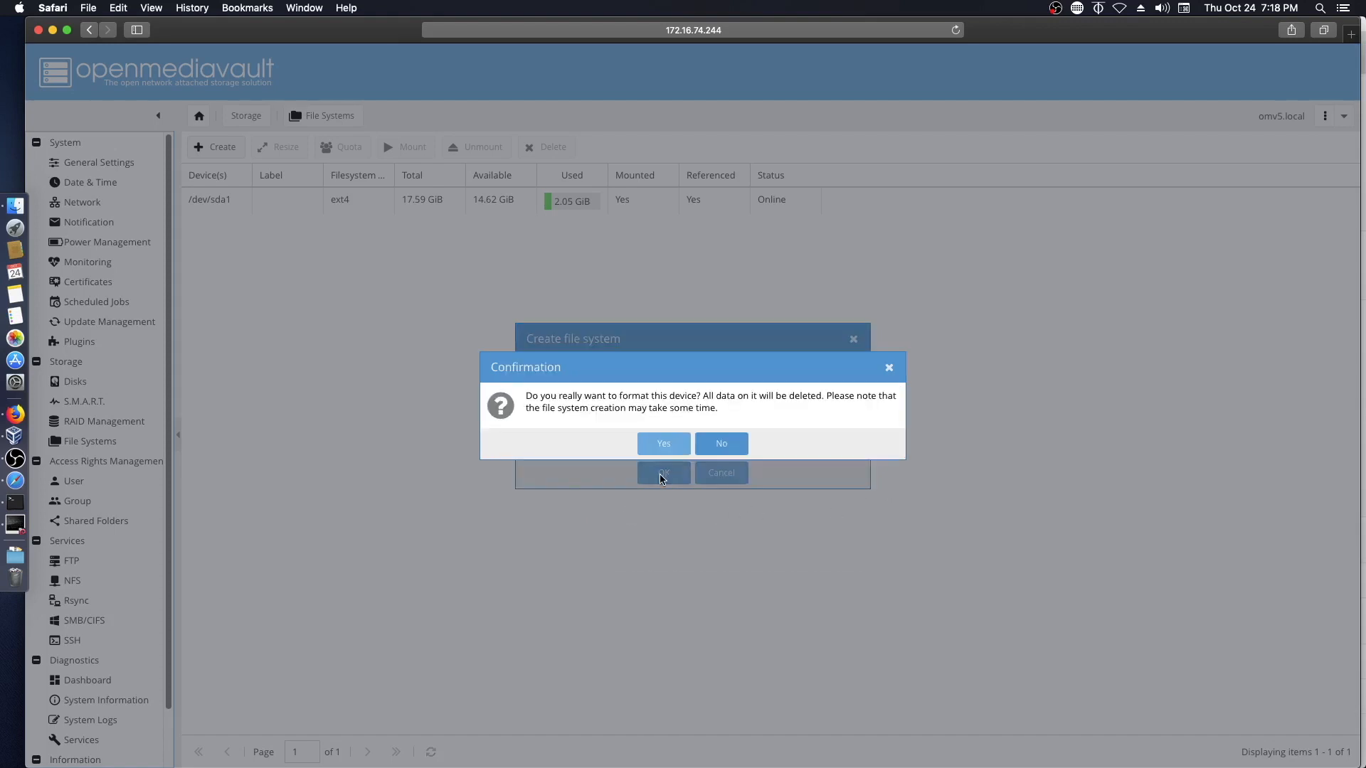
{"action": "left_click", "coordinate": [671, 445]}
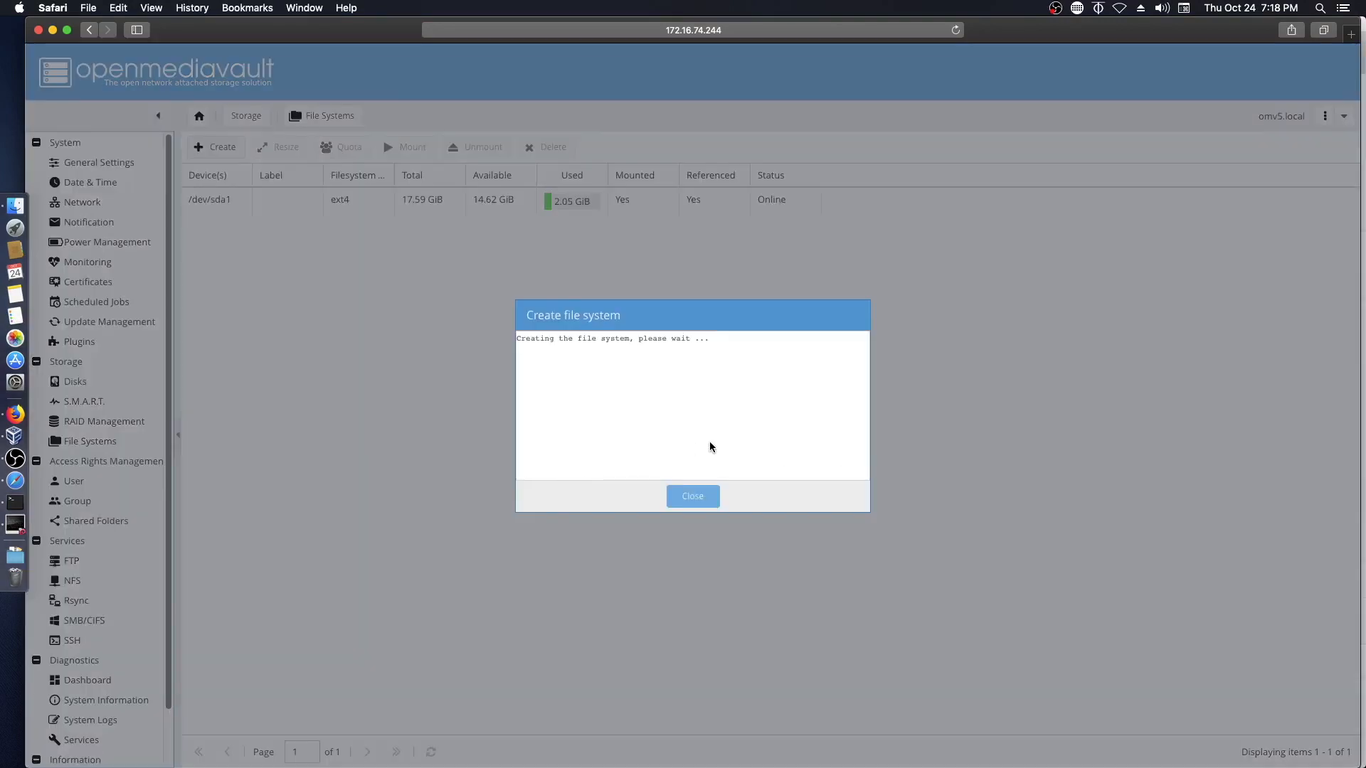
{"action": "left_click", "coordinate": [692, 497]}
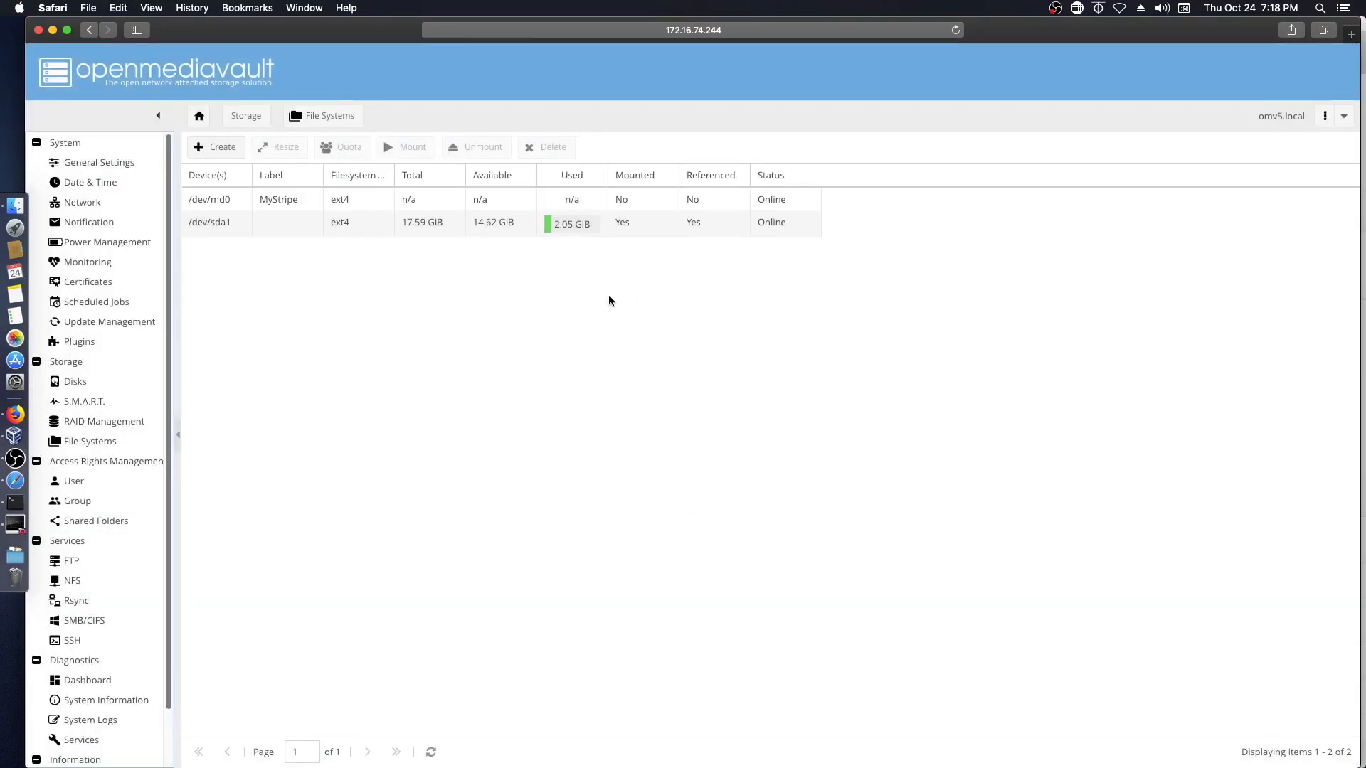
- Mount MyStripe on /dev/md0, apply the change, and bring up the OMV5 console
{"action": "left_click", "coordinate": [296, 199]}
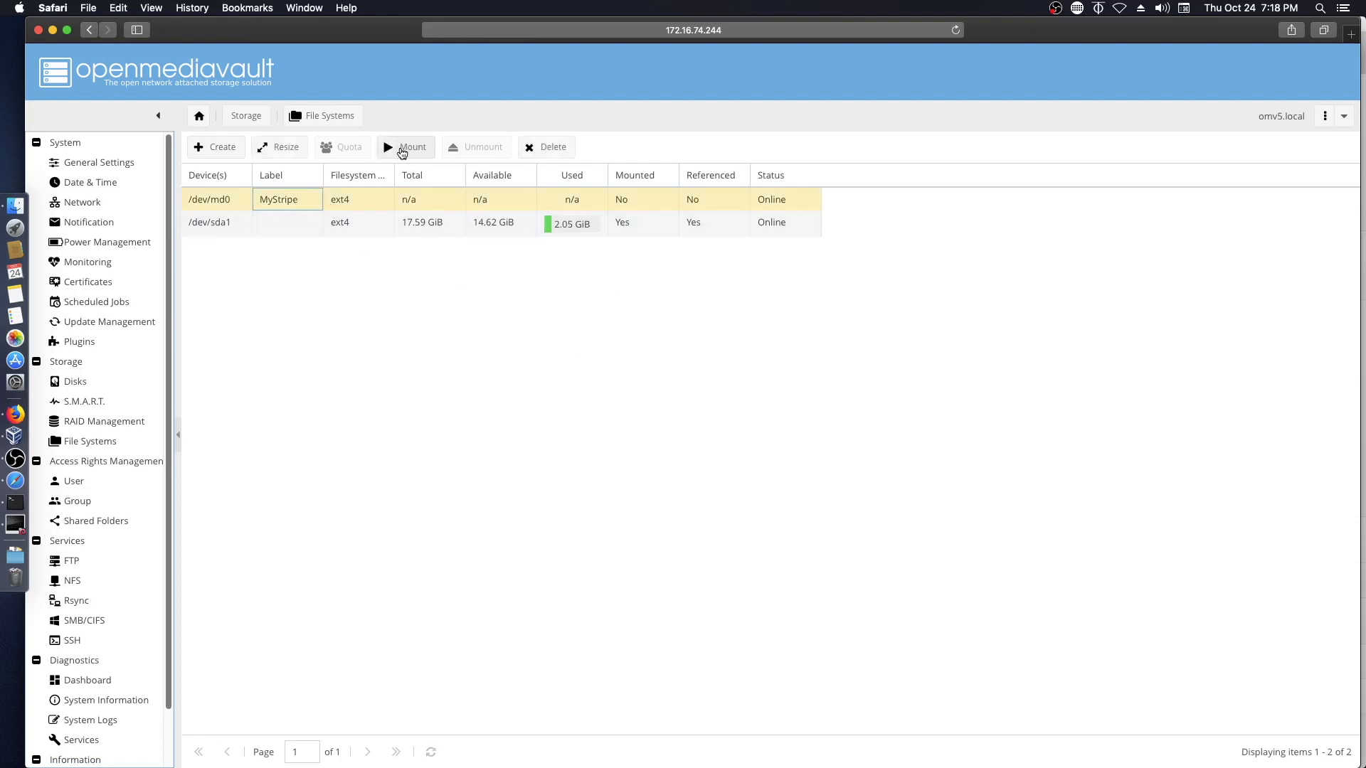
{"action": "left_click", "coordinate": [400, 151]}
{"action": "left_click", "coordinate": [1266, 65]}
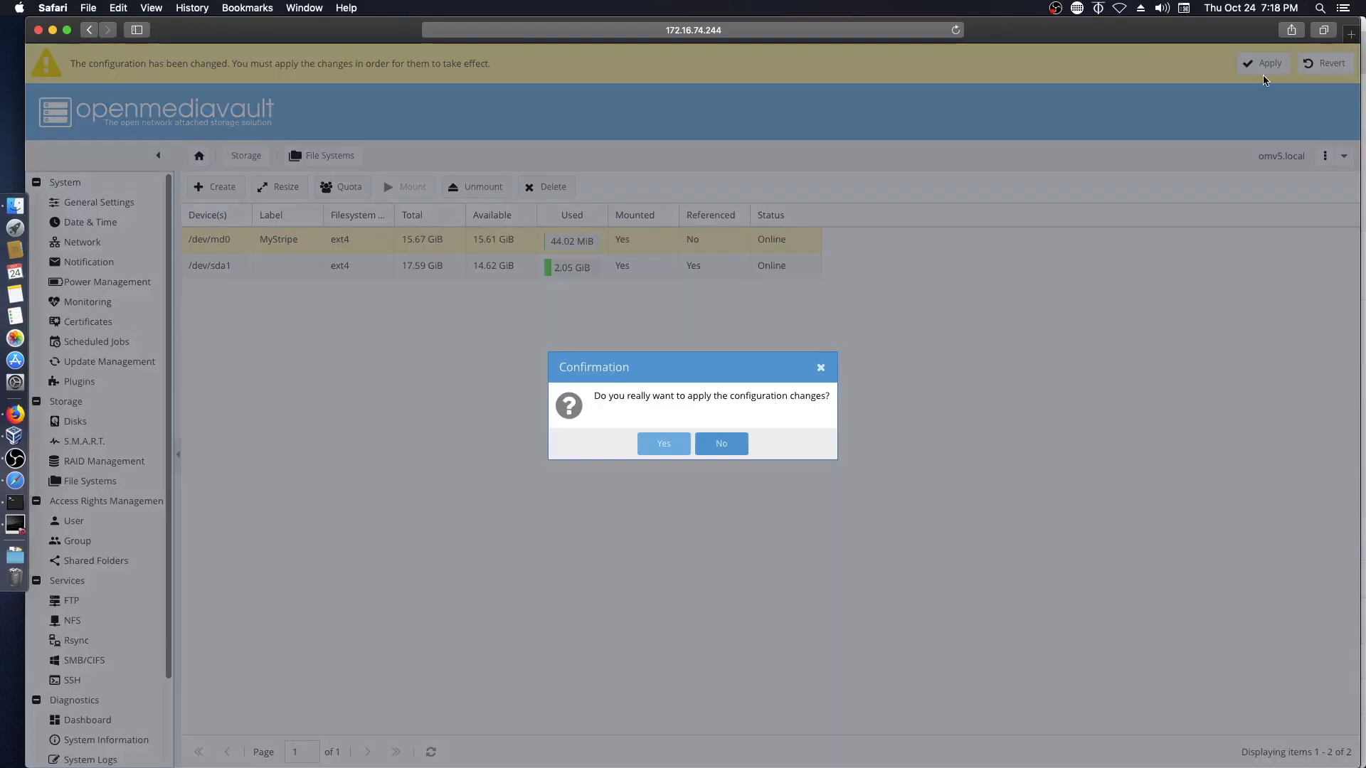
{"action": "left_click", "coordinate": [662, 444]}
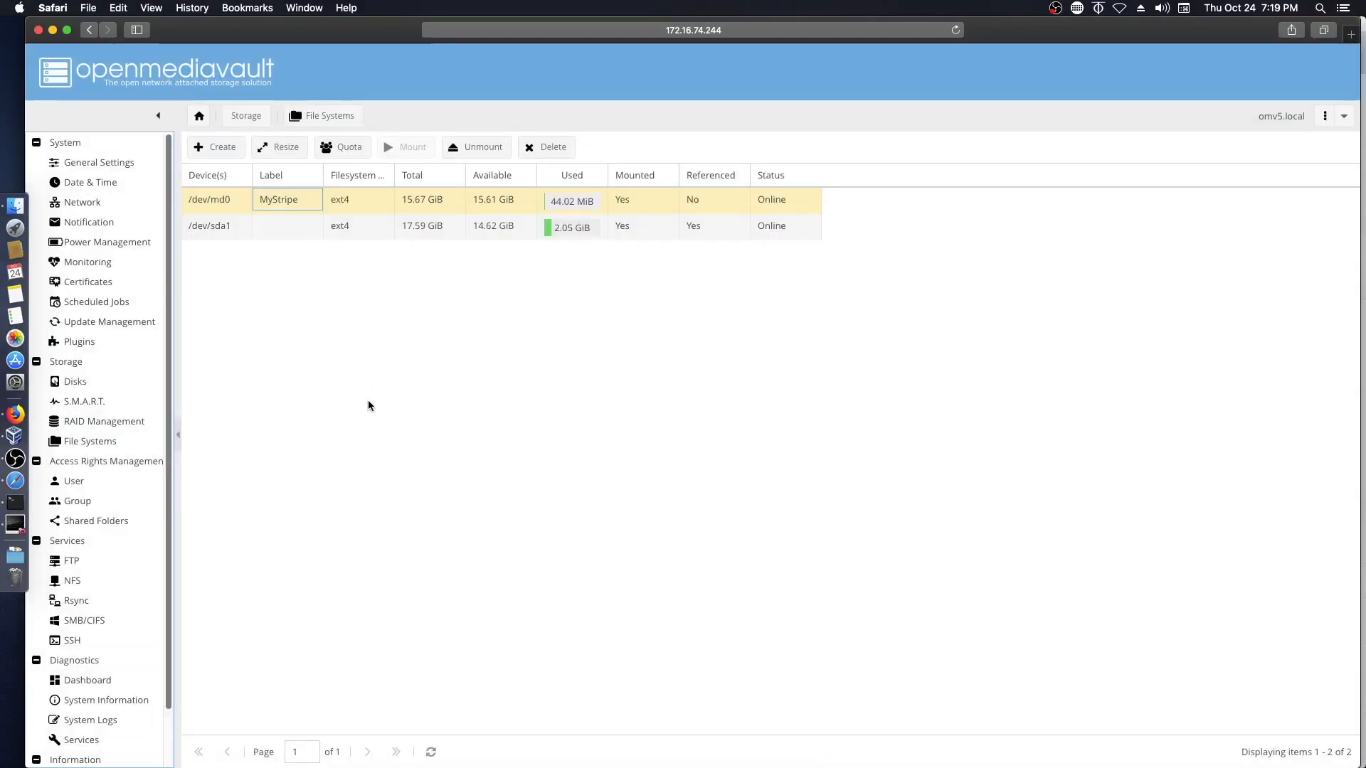
{"action": "left_click", "coordinate": [14, 526]}
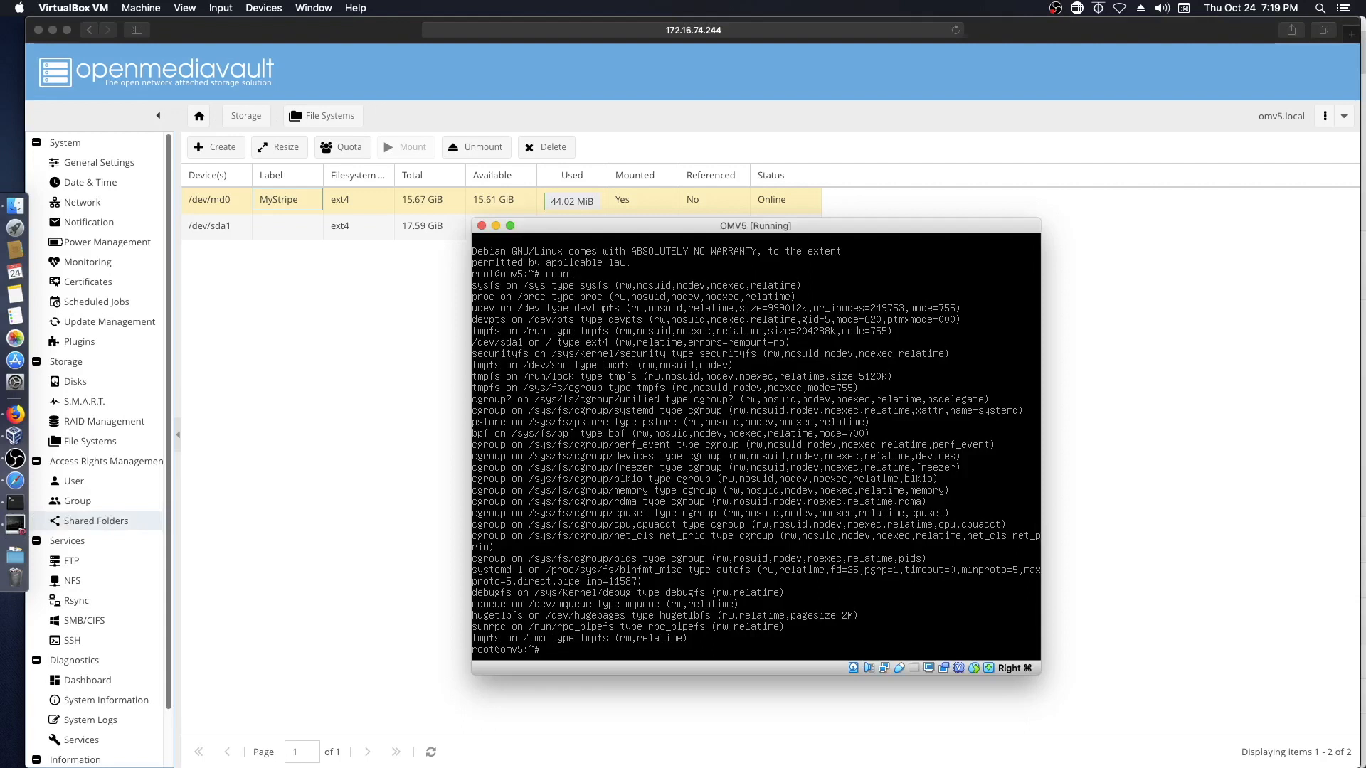
- Clear the VM console and run mount to verify /dev/md0, then return to the browser
{"action": "key", "text": "ctrl+l"}
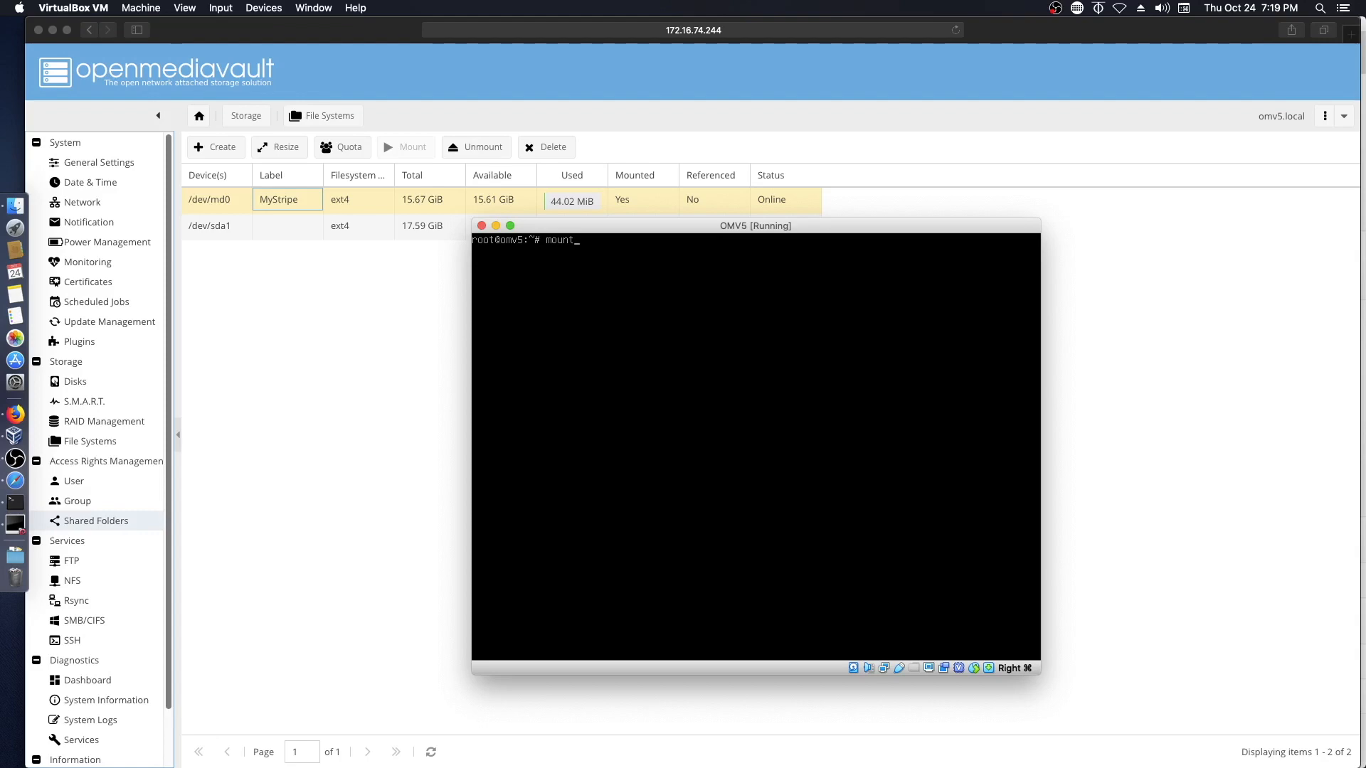
{"action": "key", "text": "Return"}
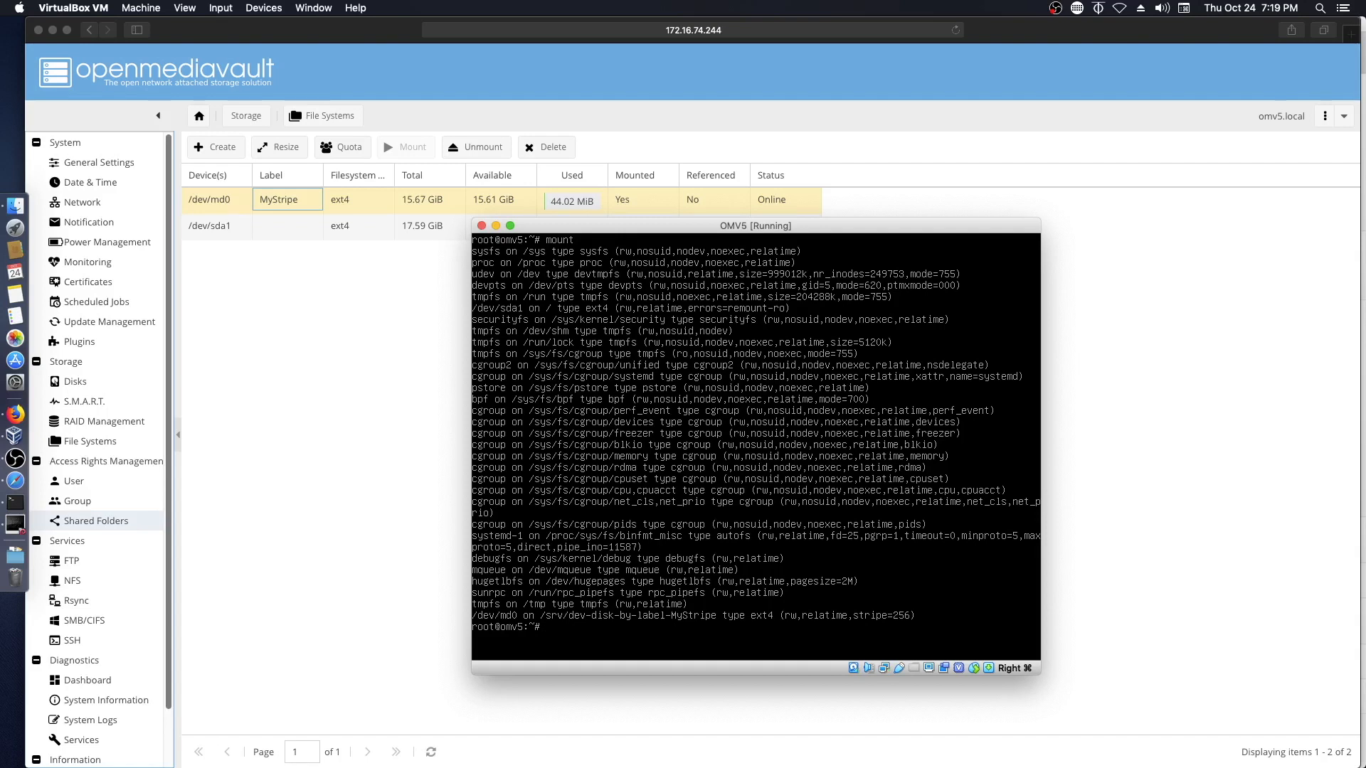
{"action": "left_click", "coordinate": [1047, 577]}
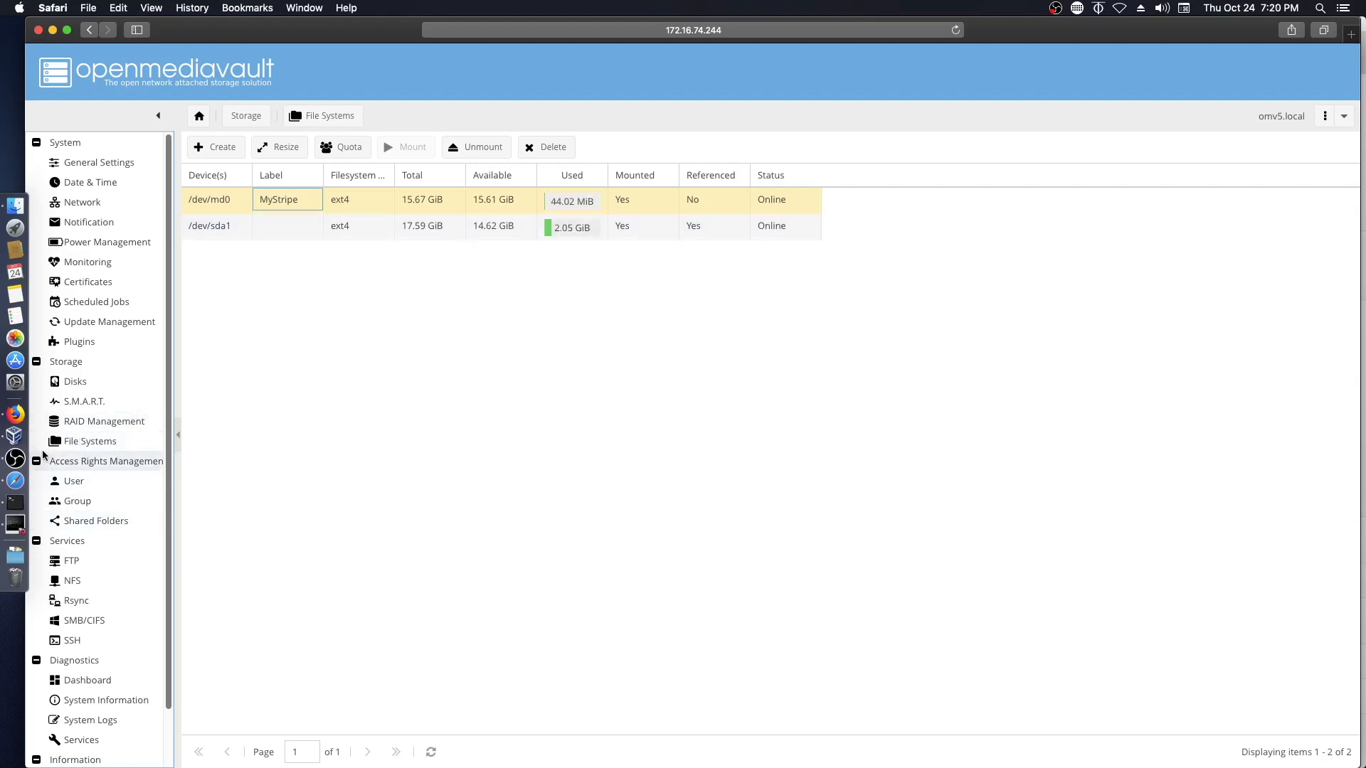
- Define a RAID 5 array named MyRAID5 from /dev/sdd, /dev/sde, /dev/sdf and /dev/sdg
{"action": "left_click", "coordinate": [70, 424]}
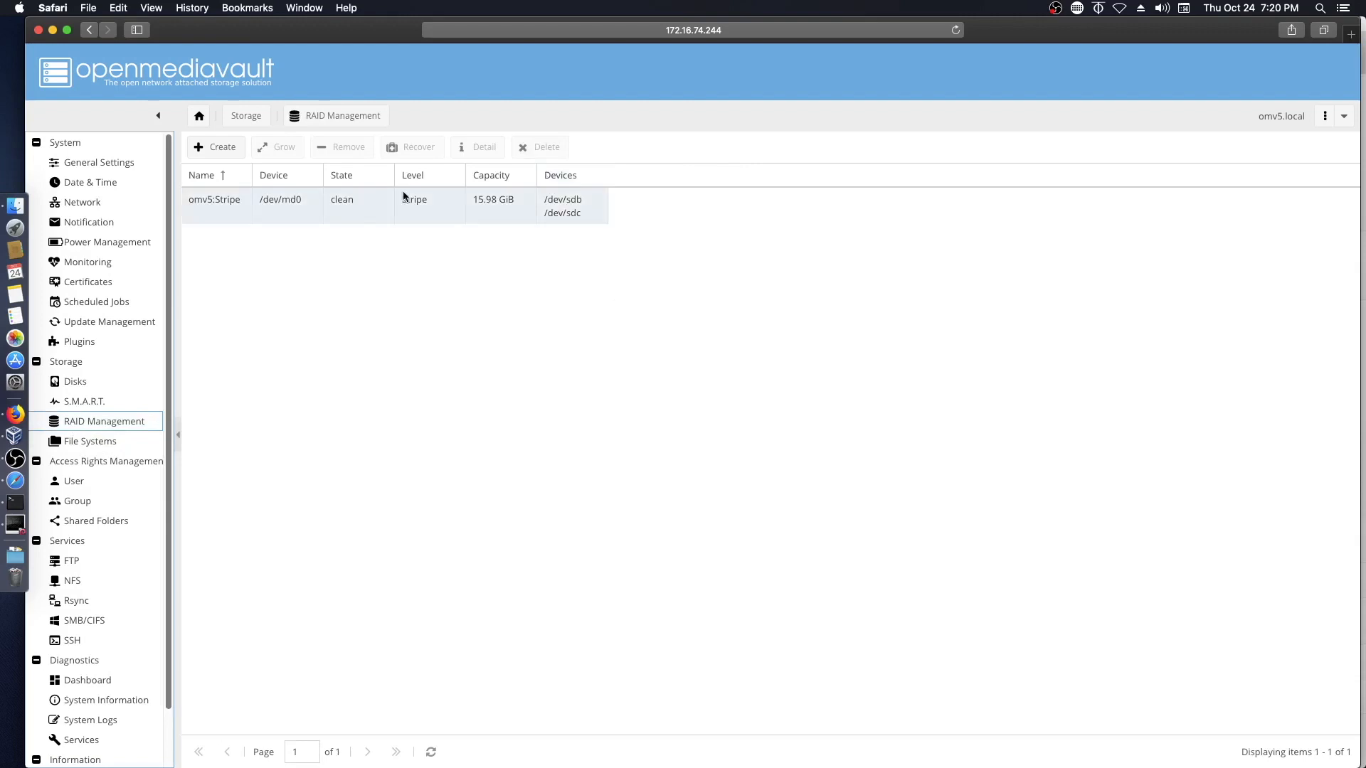
{"action": "left_click", "coordinate": [211, 149]}
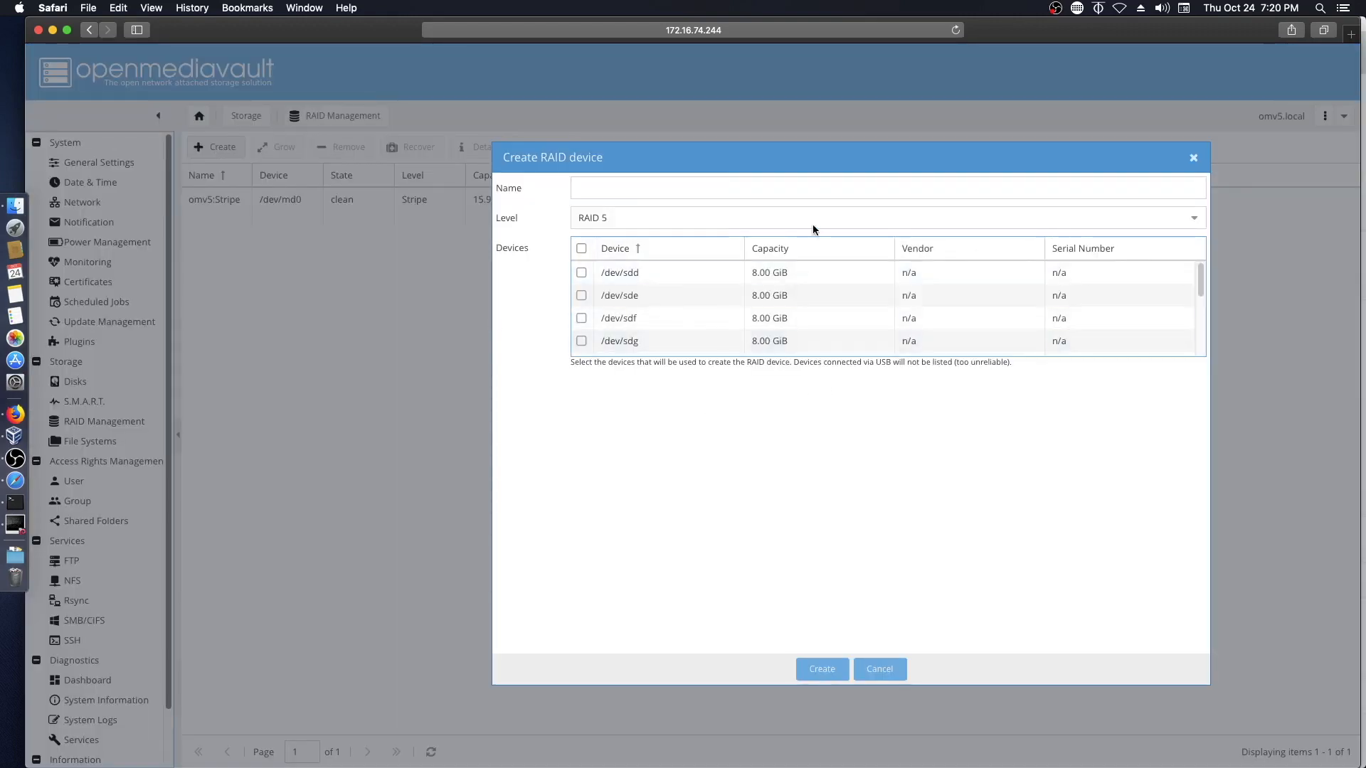
{"action": "left_click", "coordinate": [1194, 219]}
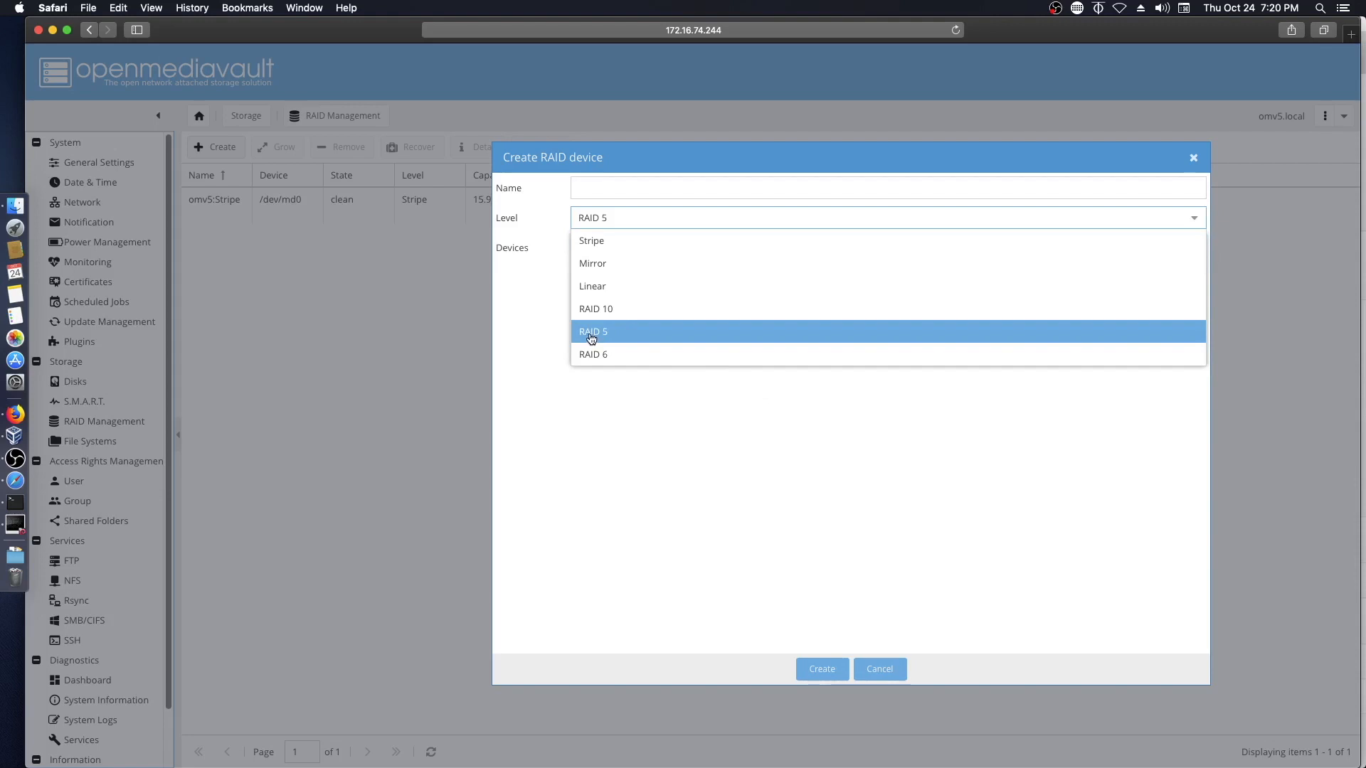
{"action": "left_click", "coordinate": [590, 334]}
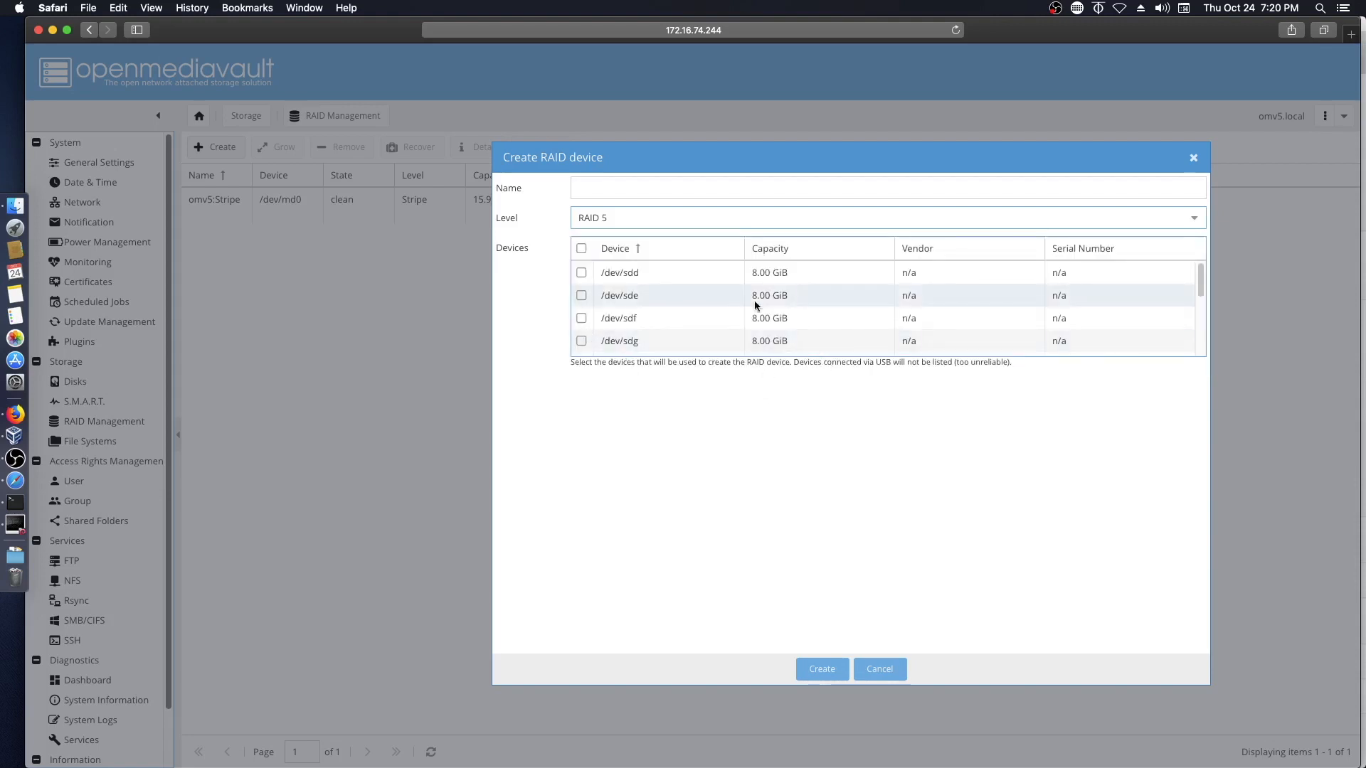
{"action": "left_click", "coordinate": [581, 273]}
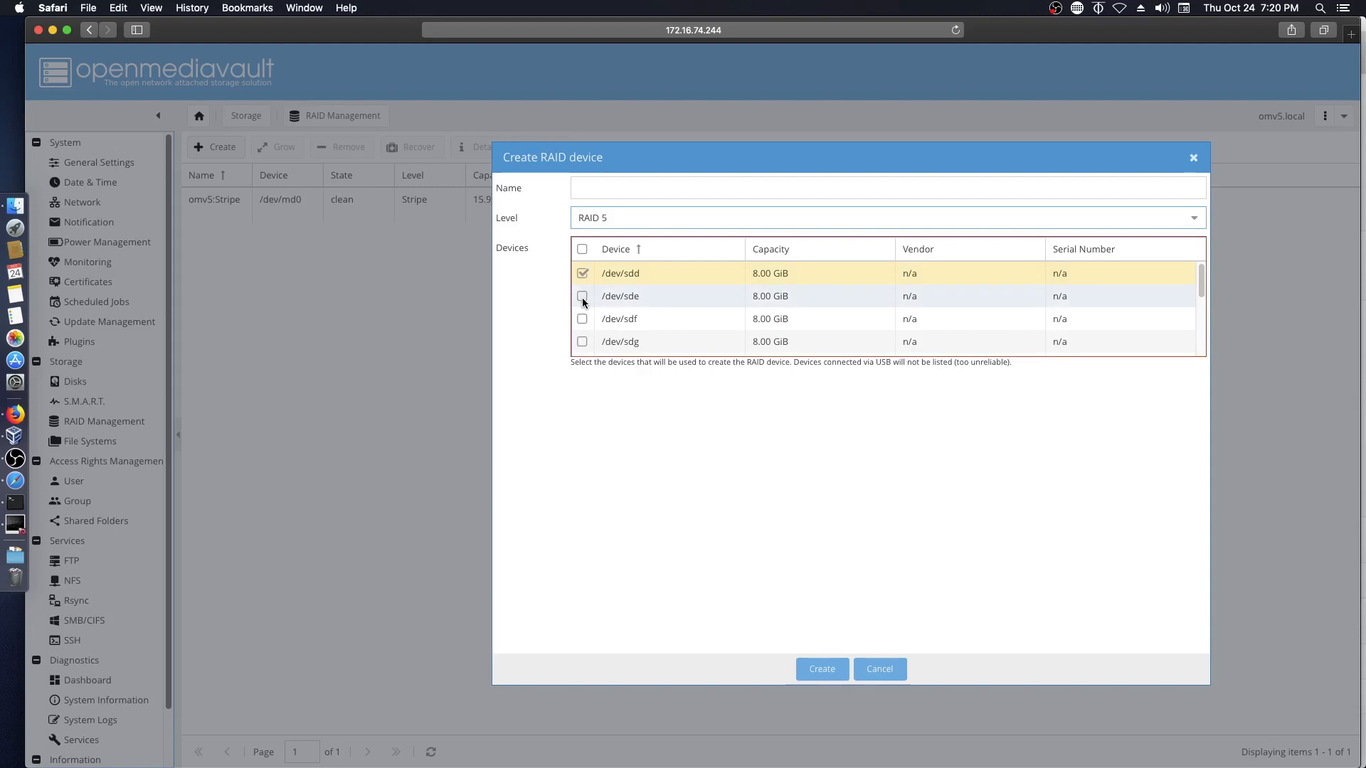
{"action": "left_click", "coordinate": [581, 295]}
{"action": "left_click", "coordinate": [581, 318]}
{"action": "left_click", "coordinate": [581, 341]}
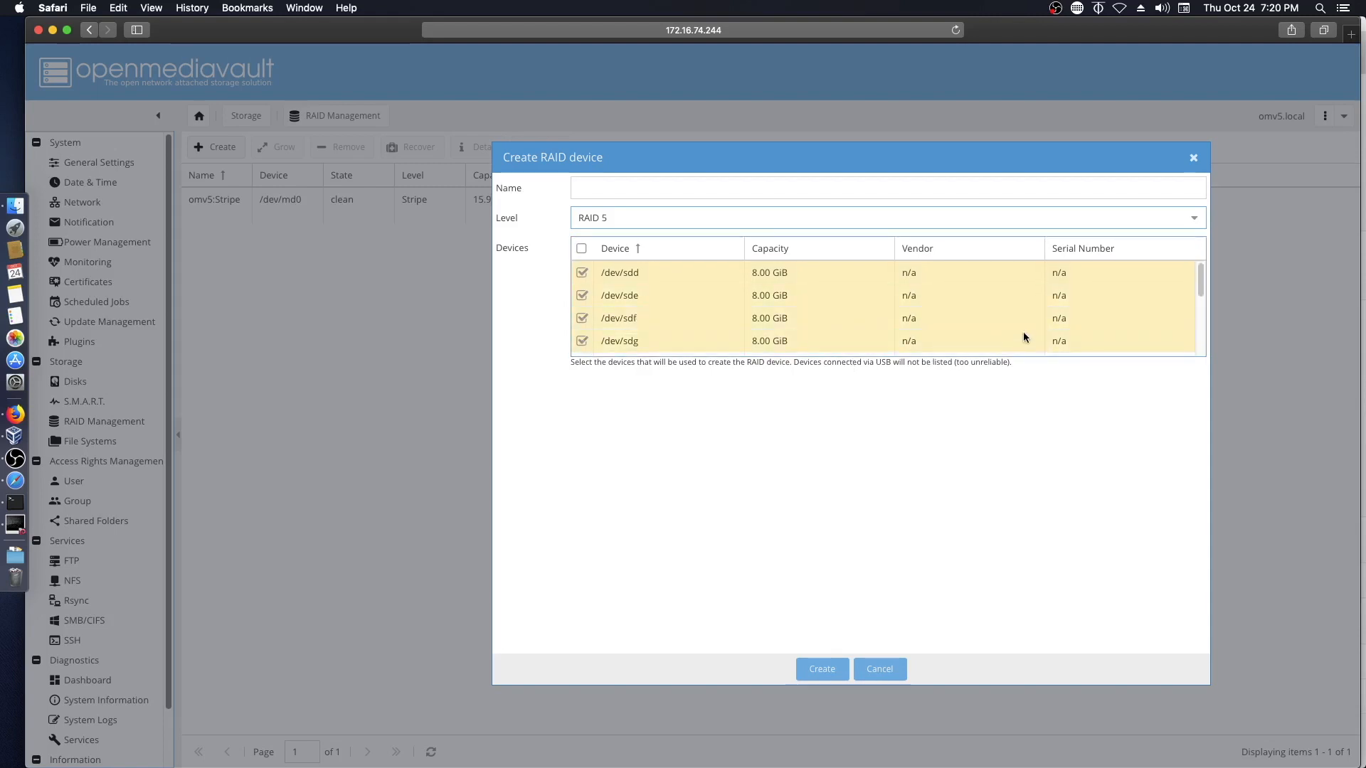
{"action": "left_click", "coordinate": [654, 189]}
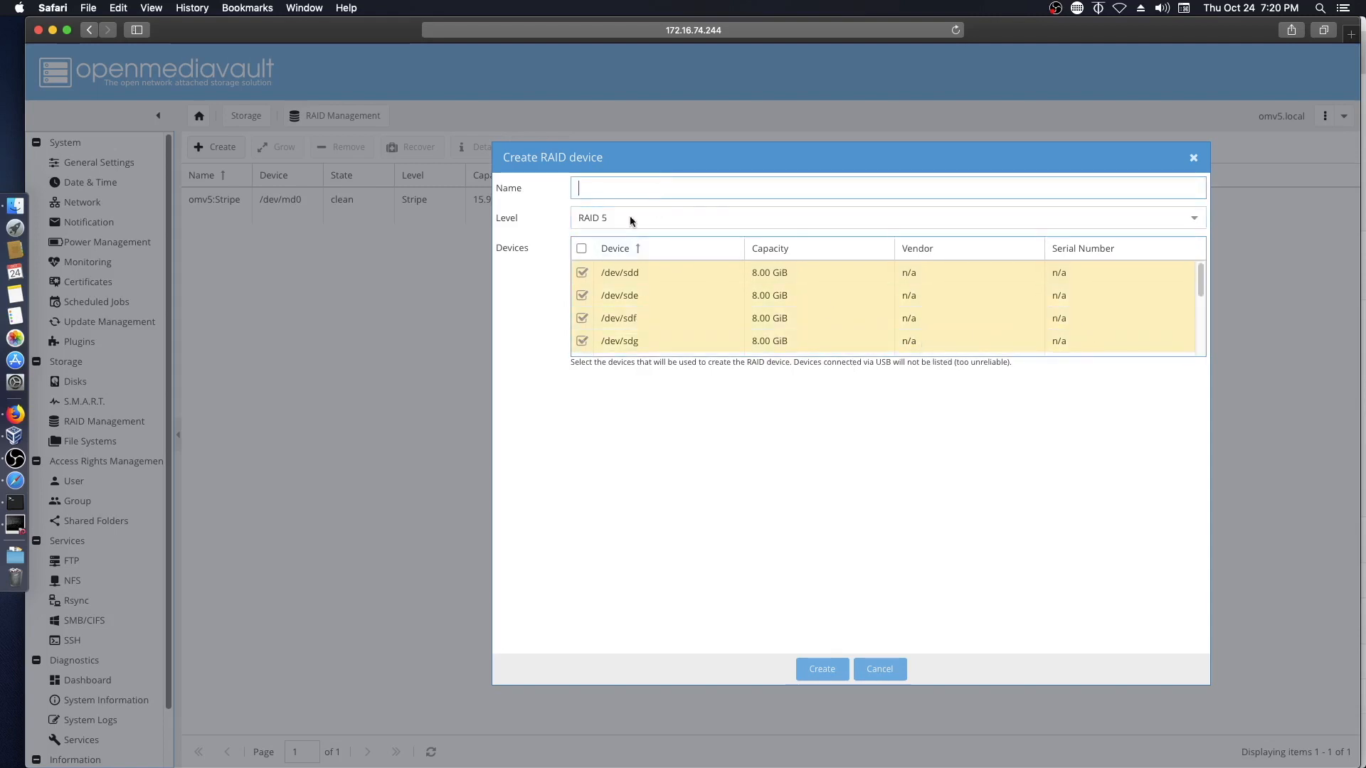
{"action": "type", "text": "MyRAID5"}
- Create the MyRAID5 array and apply the pending configuration changes
{"action": "left_click", "coordinate": [822, 672]}
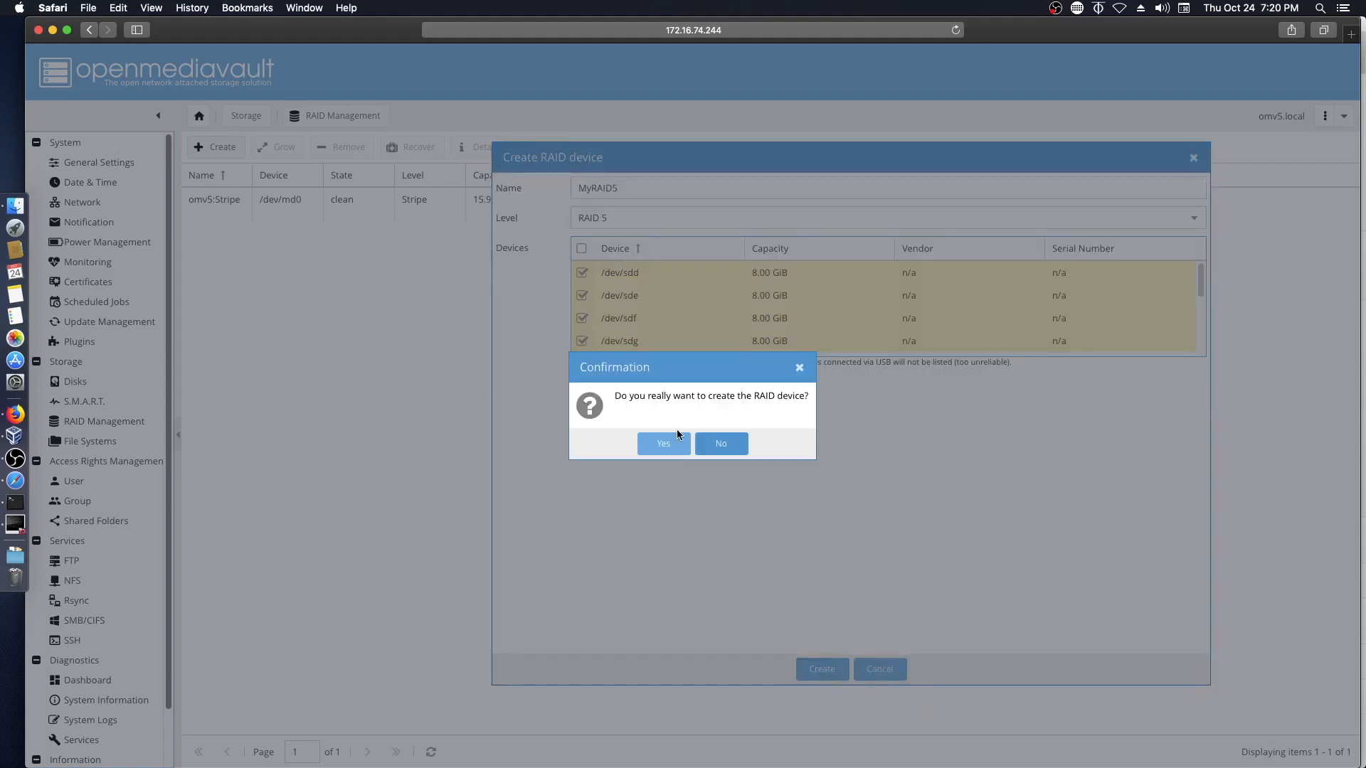
{"action": "left_click", "coordinate": [665, 444]}
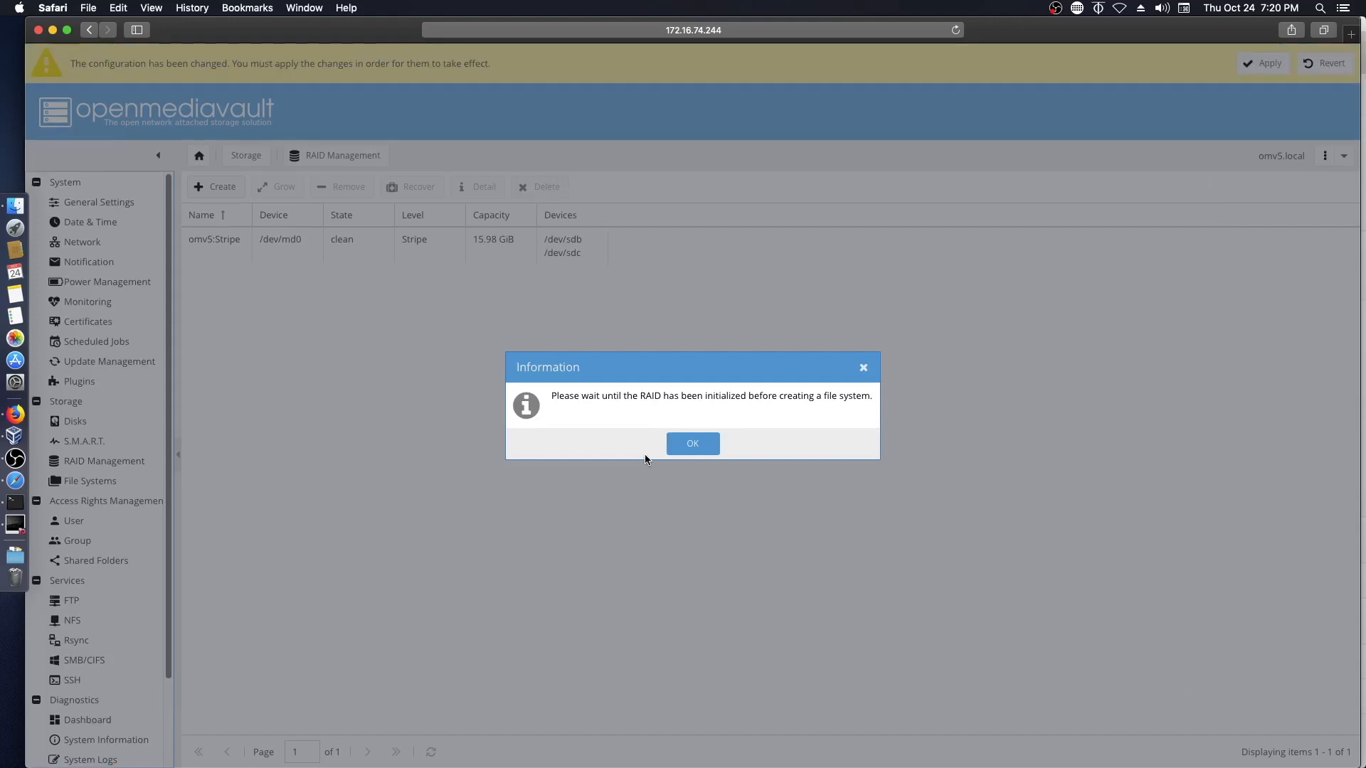
{"action": "left_click", "coordinate": [703, 447]}
{"action": "left_click", "coordinate": [1263, 64]}
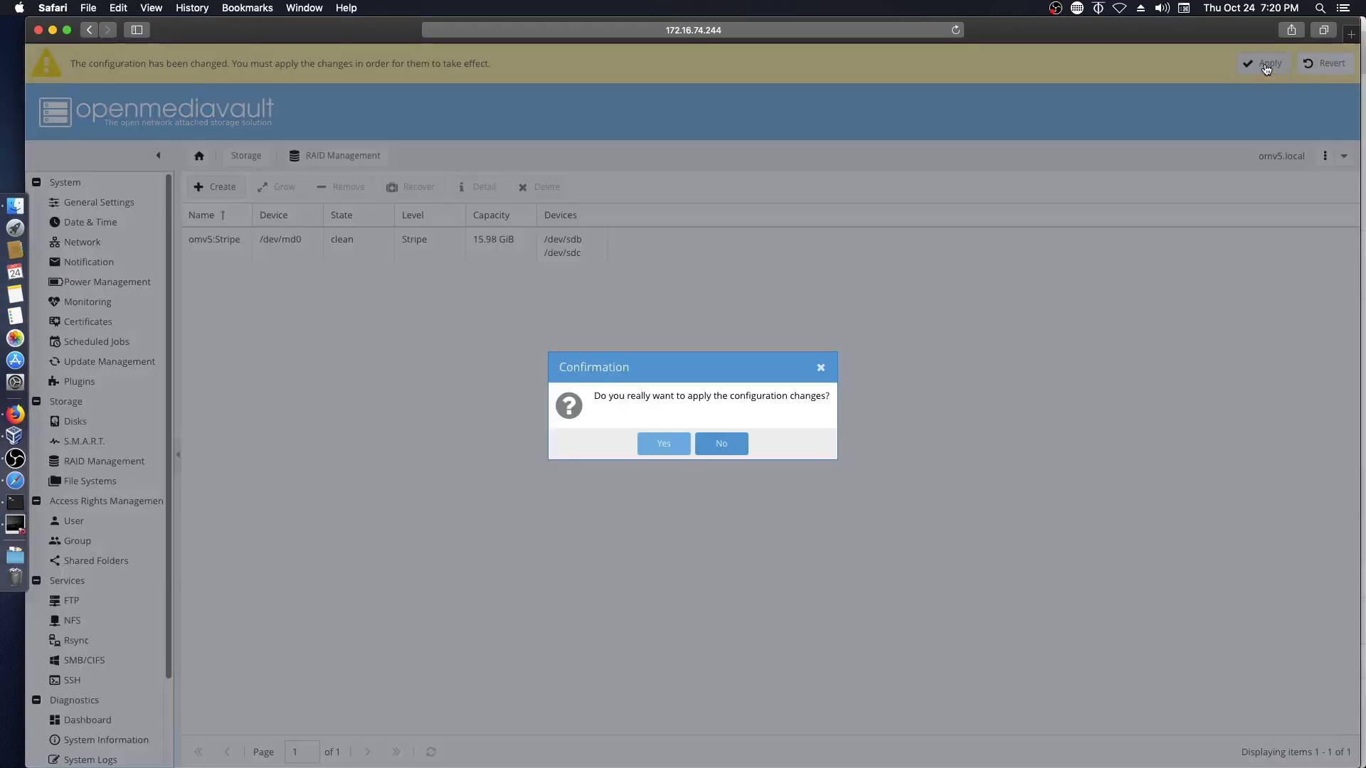
{"action": "left_click", "coordinate": [661, 443]}
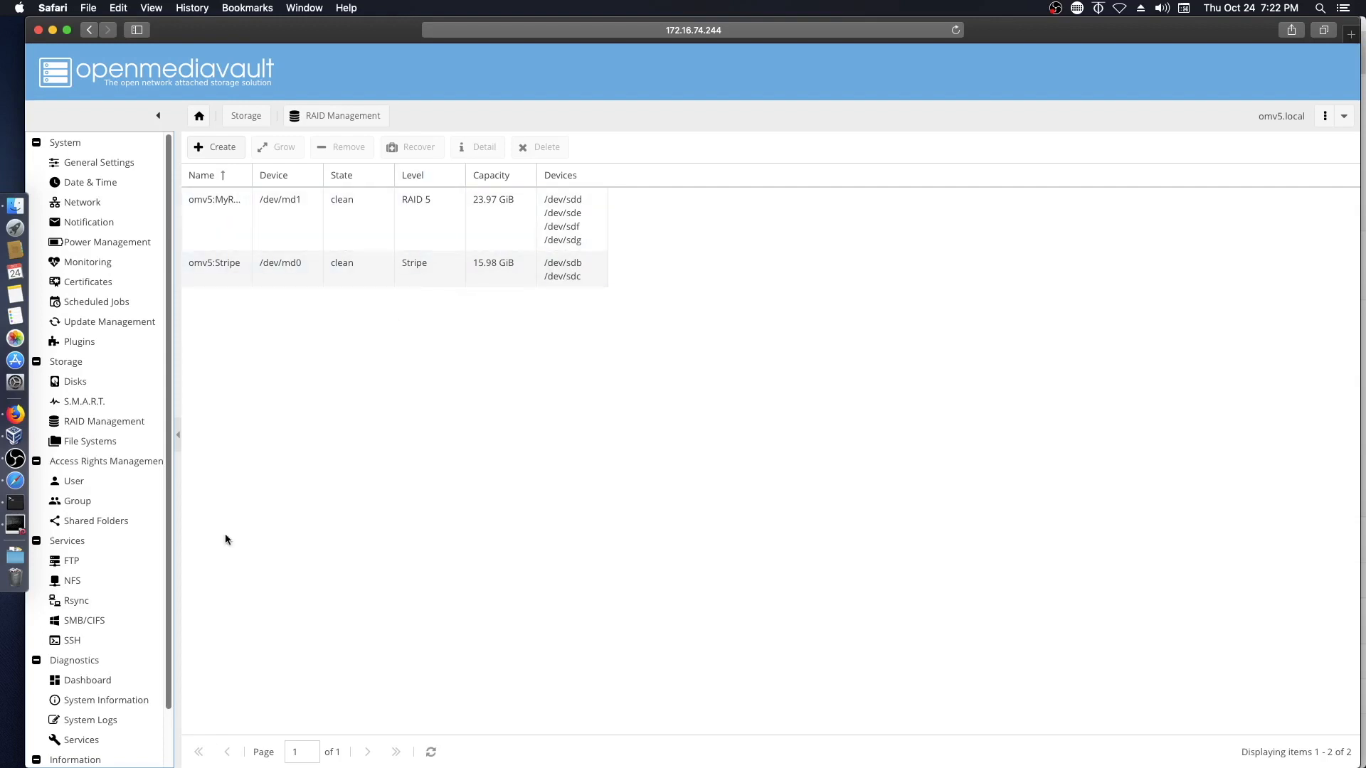
- Format the MyRAID5 device /dev/md1 as BTRFS with volume label MyRAID5
{"action": "left_click", "coordinate": [79, 442]}
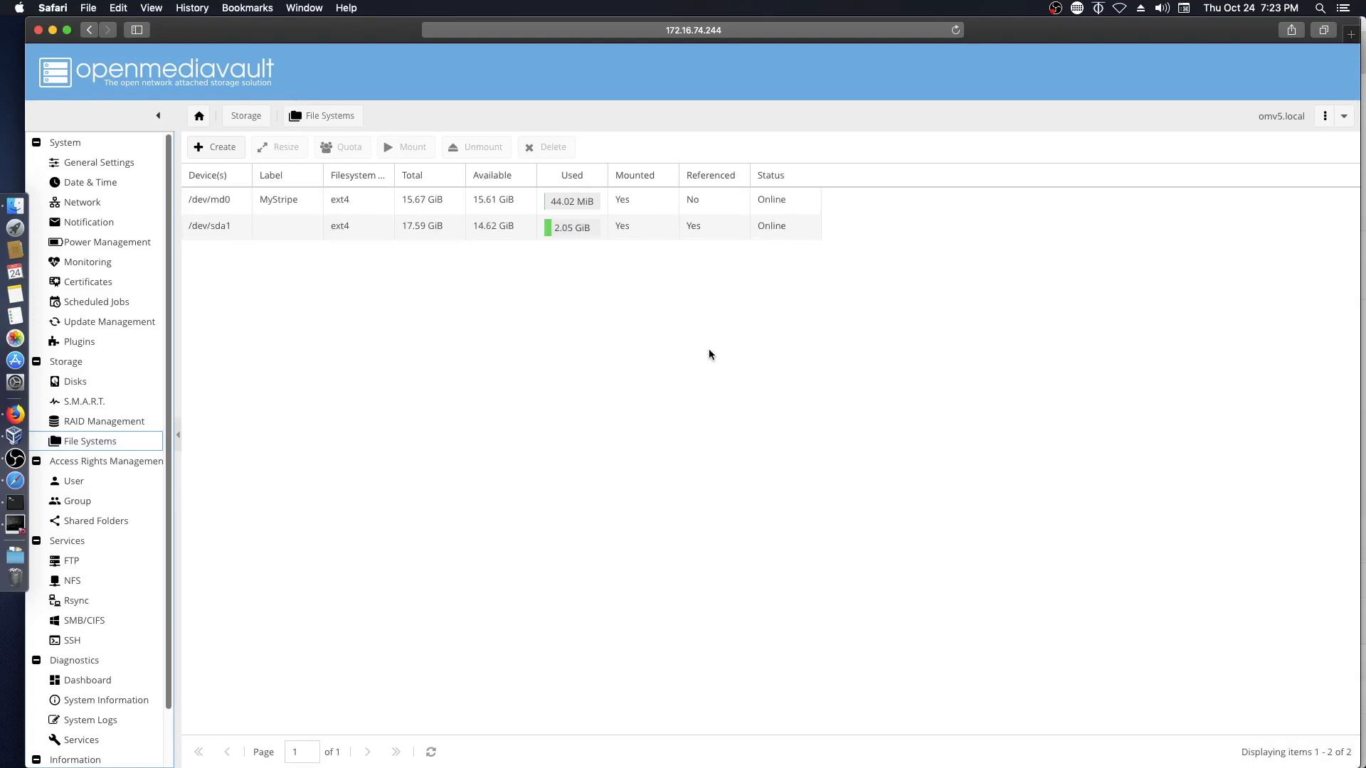
{"action": "left_click", "coordinate": [211, 148]}
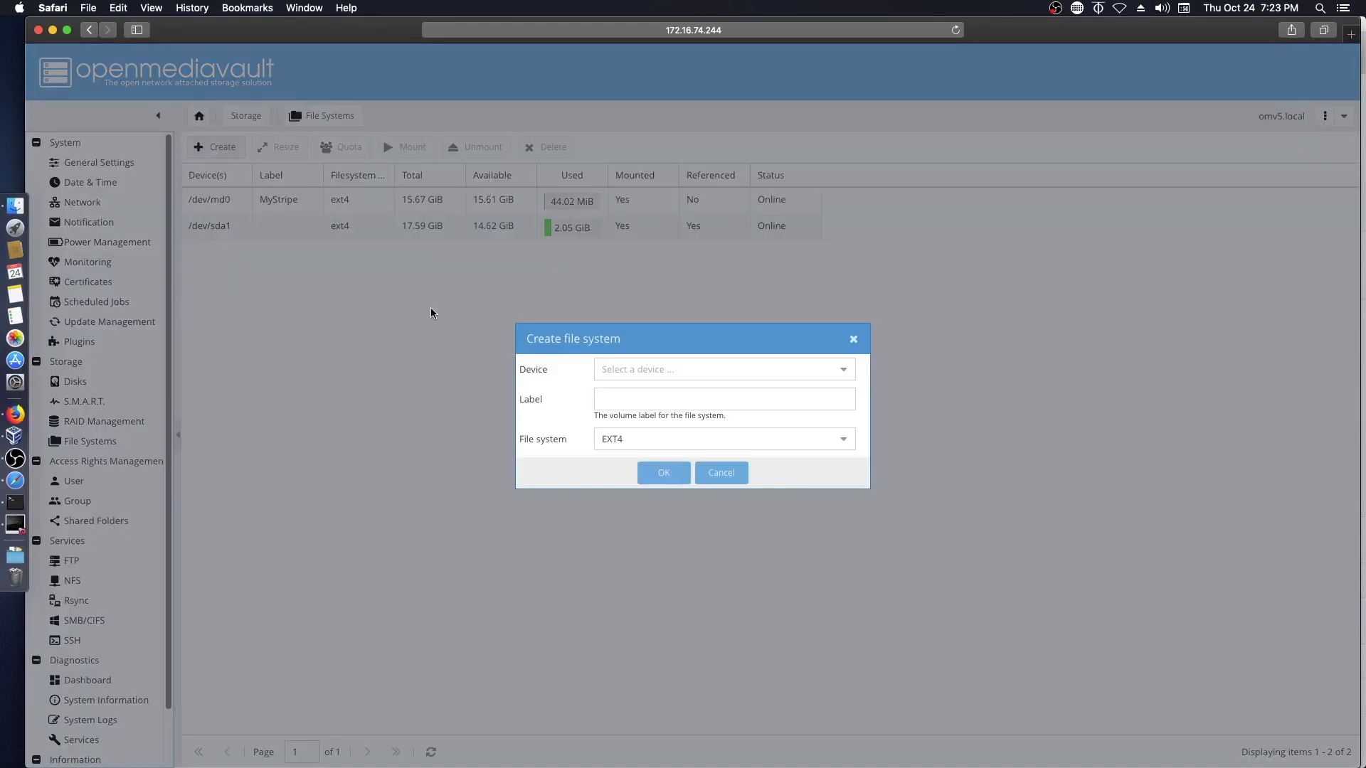
{"action": "left_click", "coordinate": [729, 370]}
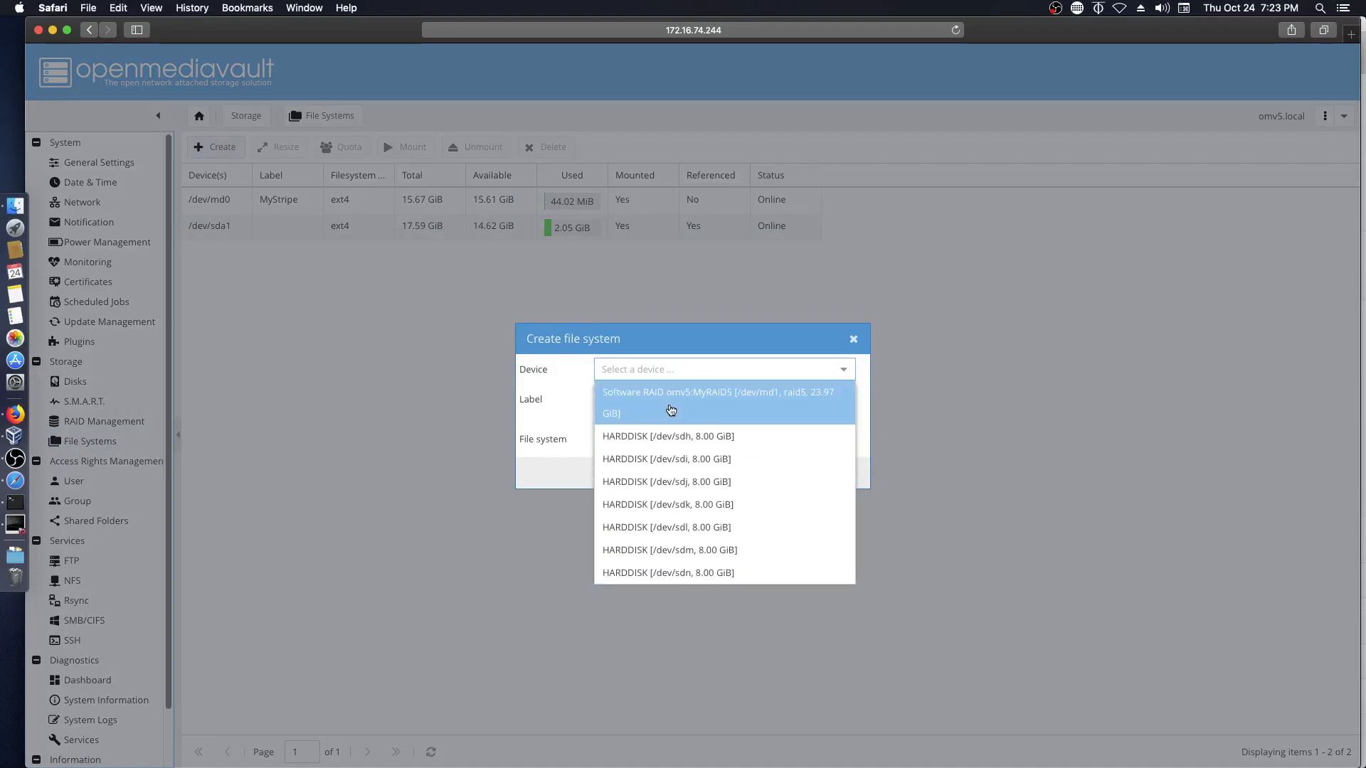
{"action": "left_click", "coordinate": [685, 400]}
{"action": "left_click", "coordinate": [702, 402]}
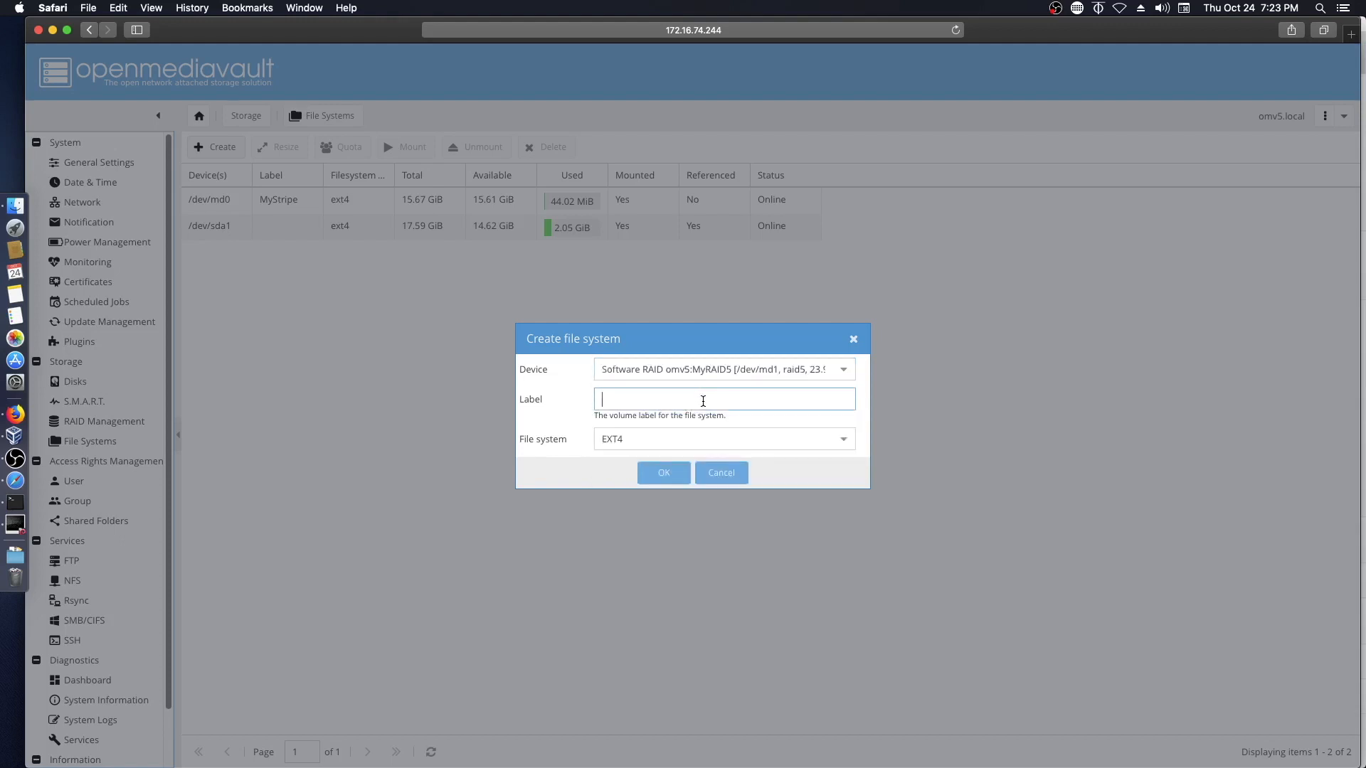
{"action": "type", "text": "MyRAID"}
{"action": "left_click", "coordinate": [845, 439]}
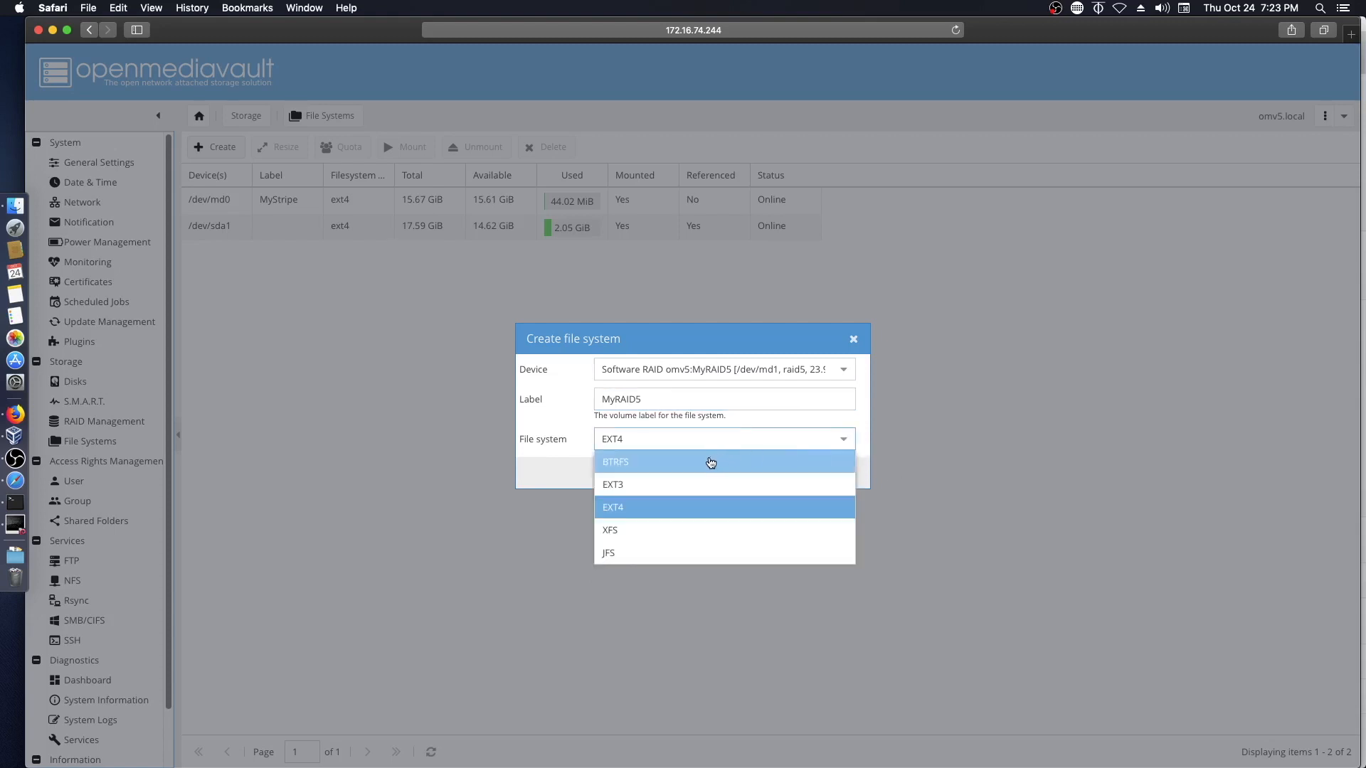
{"action": "left_click", "coordinate": [710, 463]}
{"action": "left_click", "coordinate": [669, 474]}
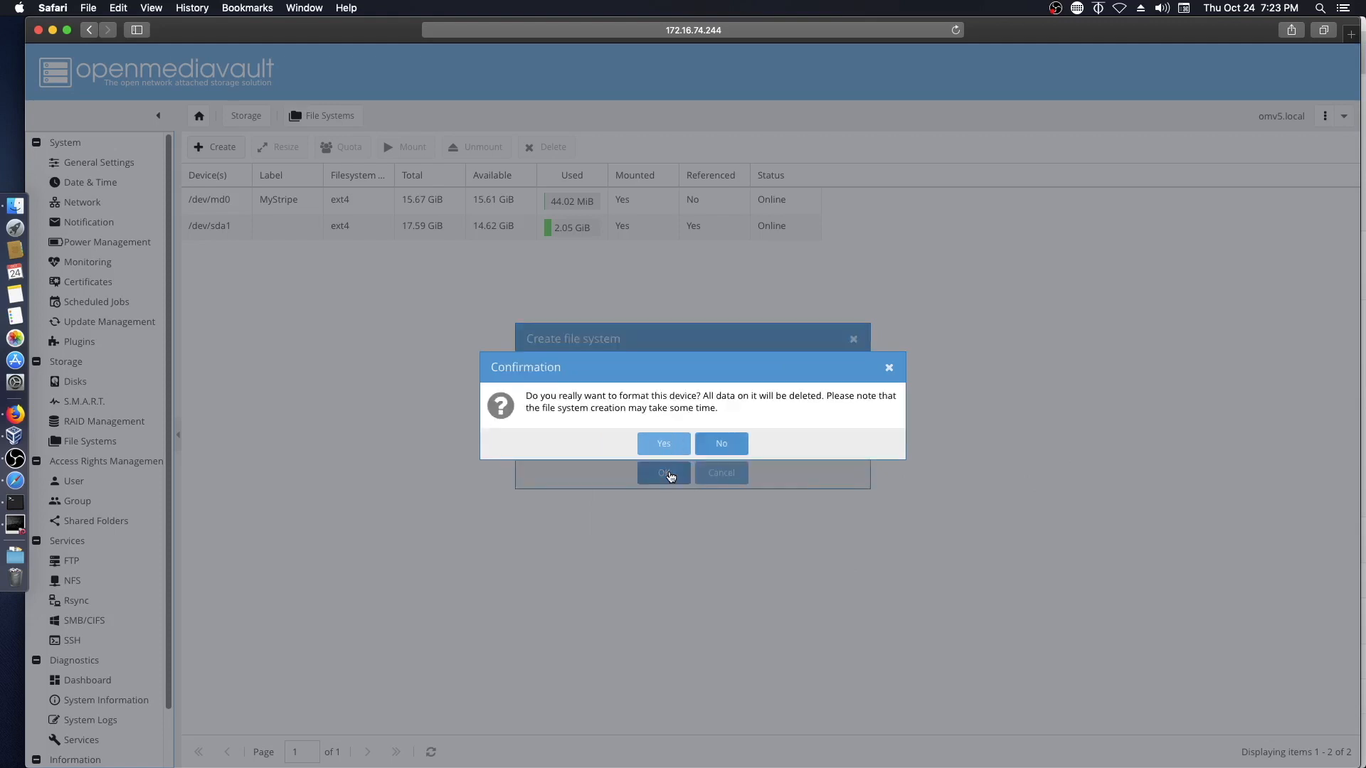
{"action": "left_click", "coordinate": [665, 443]}
{"action": "left_click", "coordinate": [699, 496]}
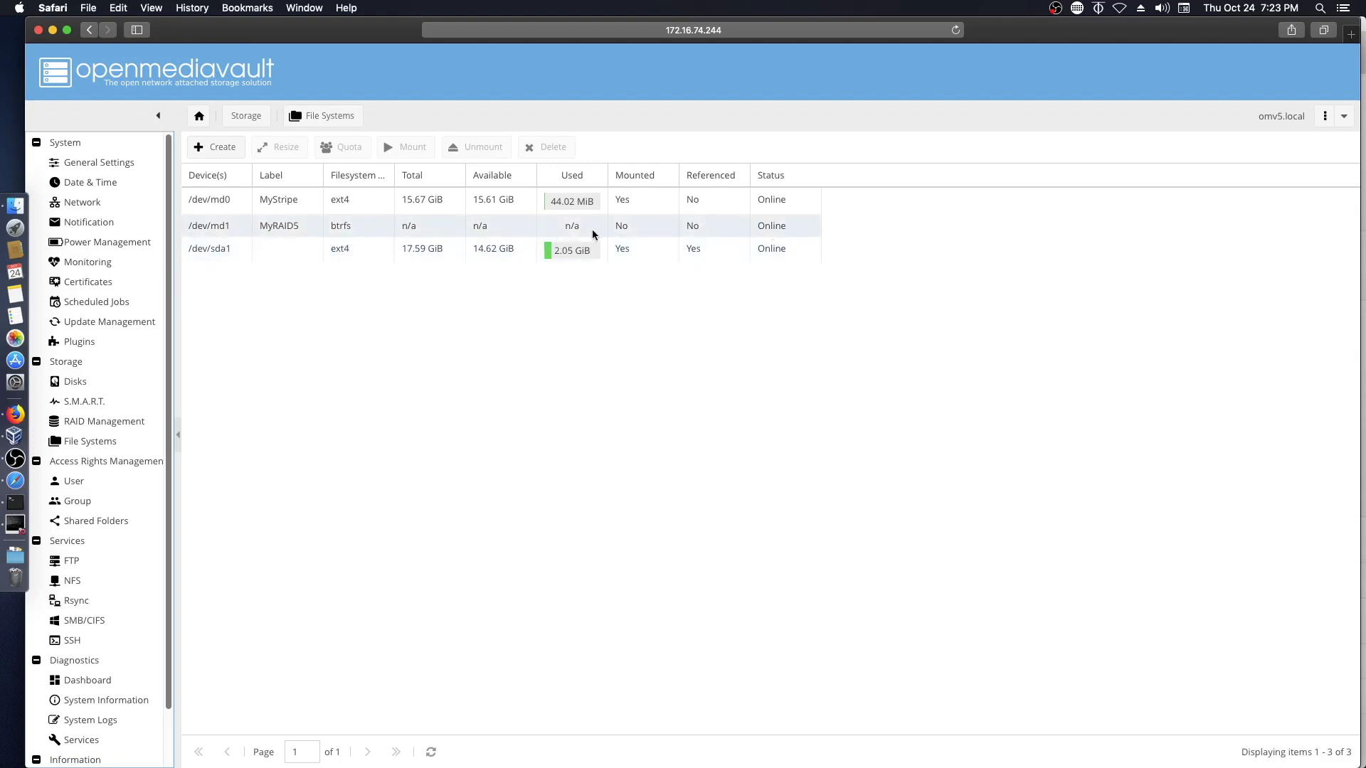
- Mount MyRAID5 on /dev/md1, apply the changes, and return to RAID Management
{"action": "left_click", "coordinate": [337, 233]}
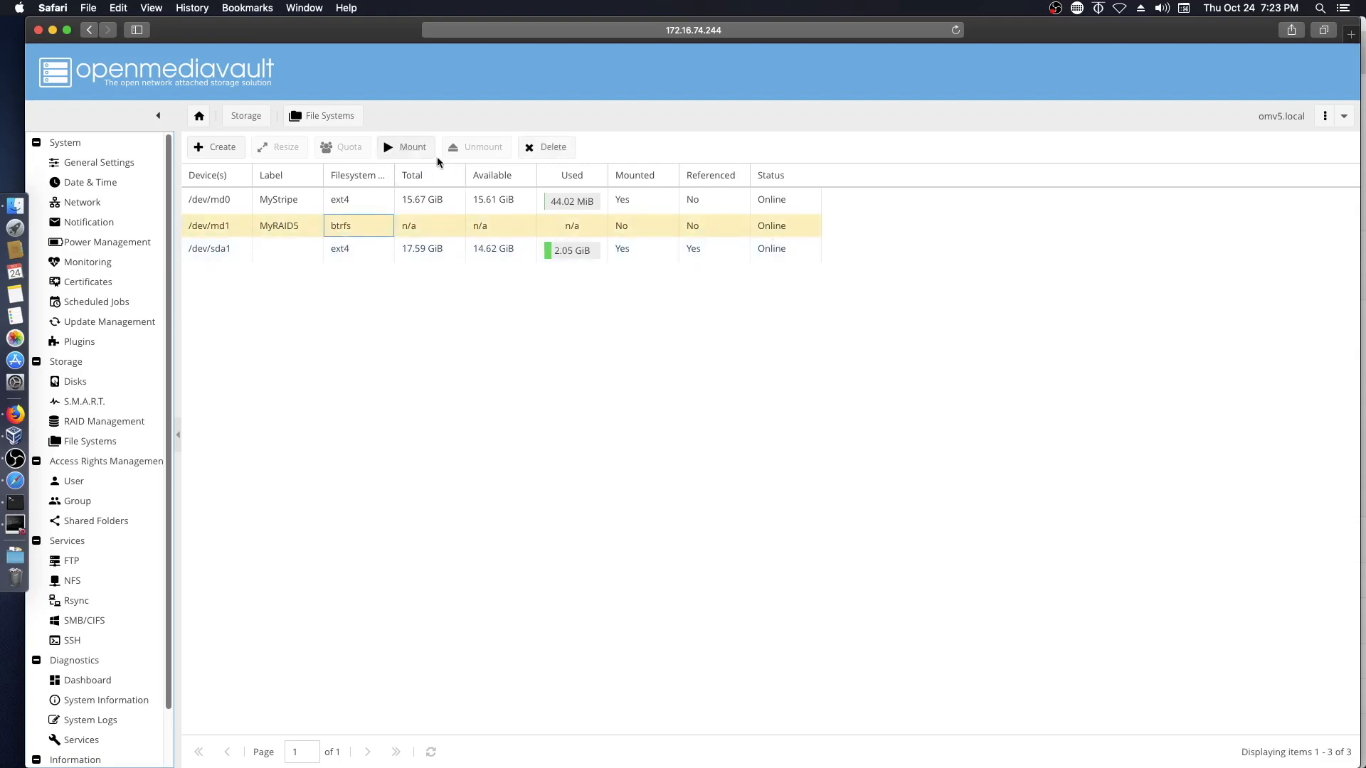
{"action": "left_click", "coordinate": [409, 153]}
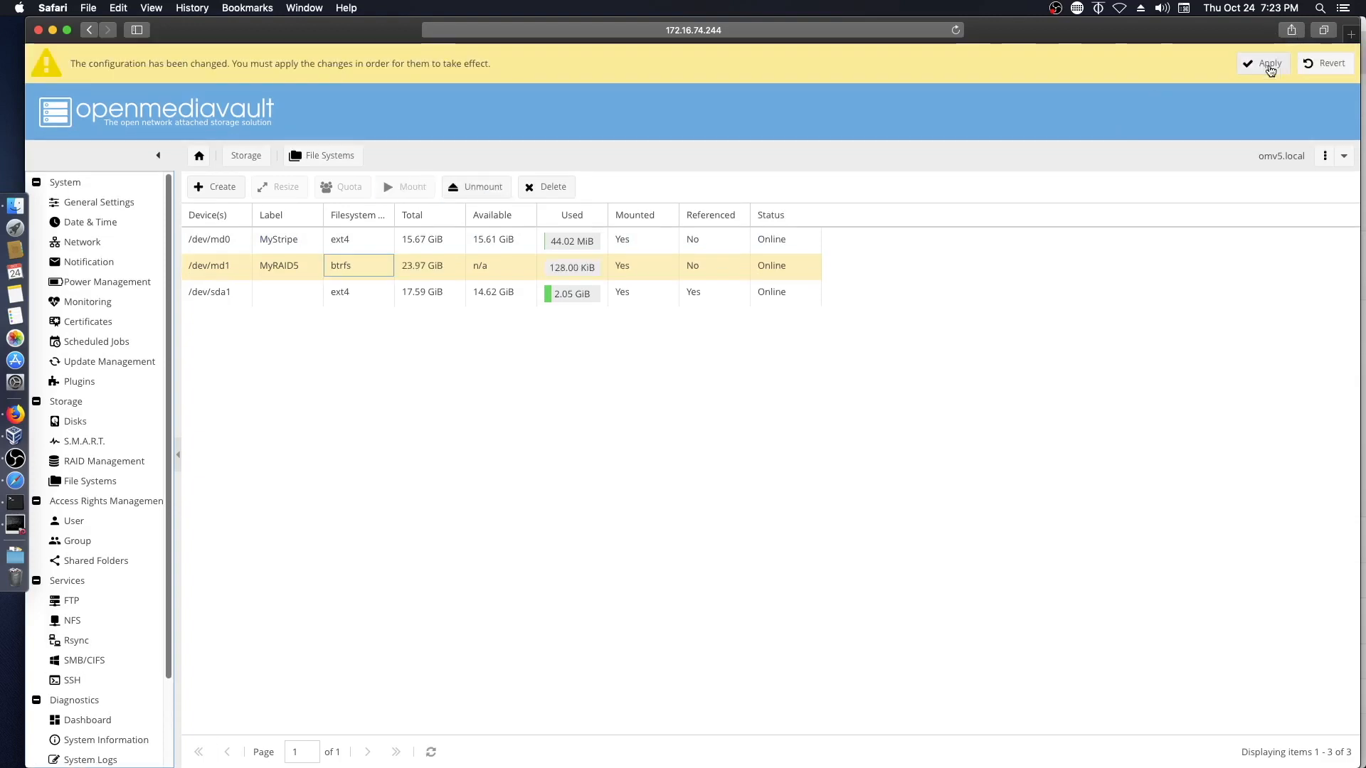
{"action": "left_click", "coordinate": [1269, 65]}
{"action": "left_click", "coordinate": [658, 448]}
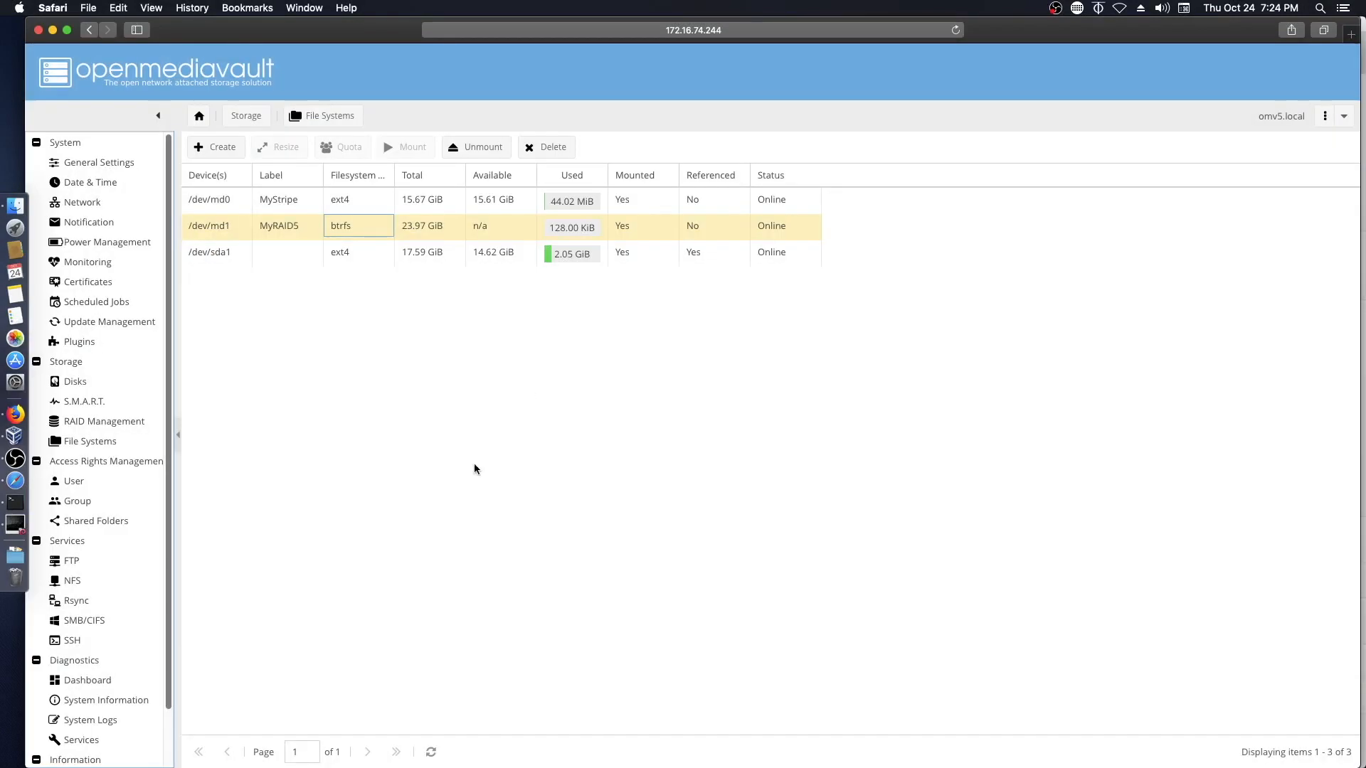
{"action": "left_click", "coordinate": [71, 427]}
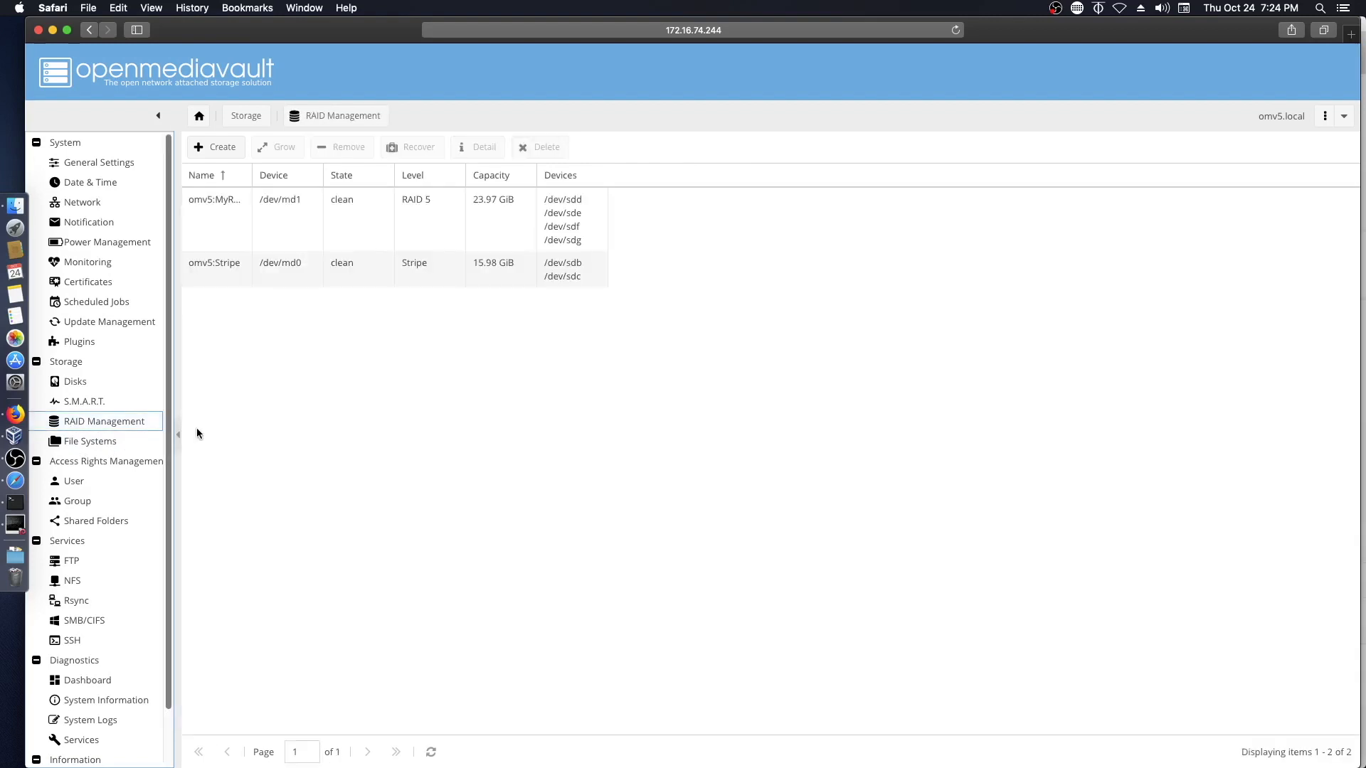
- Create a RAID 10 array named MyRAID10 from all seven disks /dev/sdh through /dev/sdn
{"action": "left_click", "coordinate": [217, 148]}
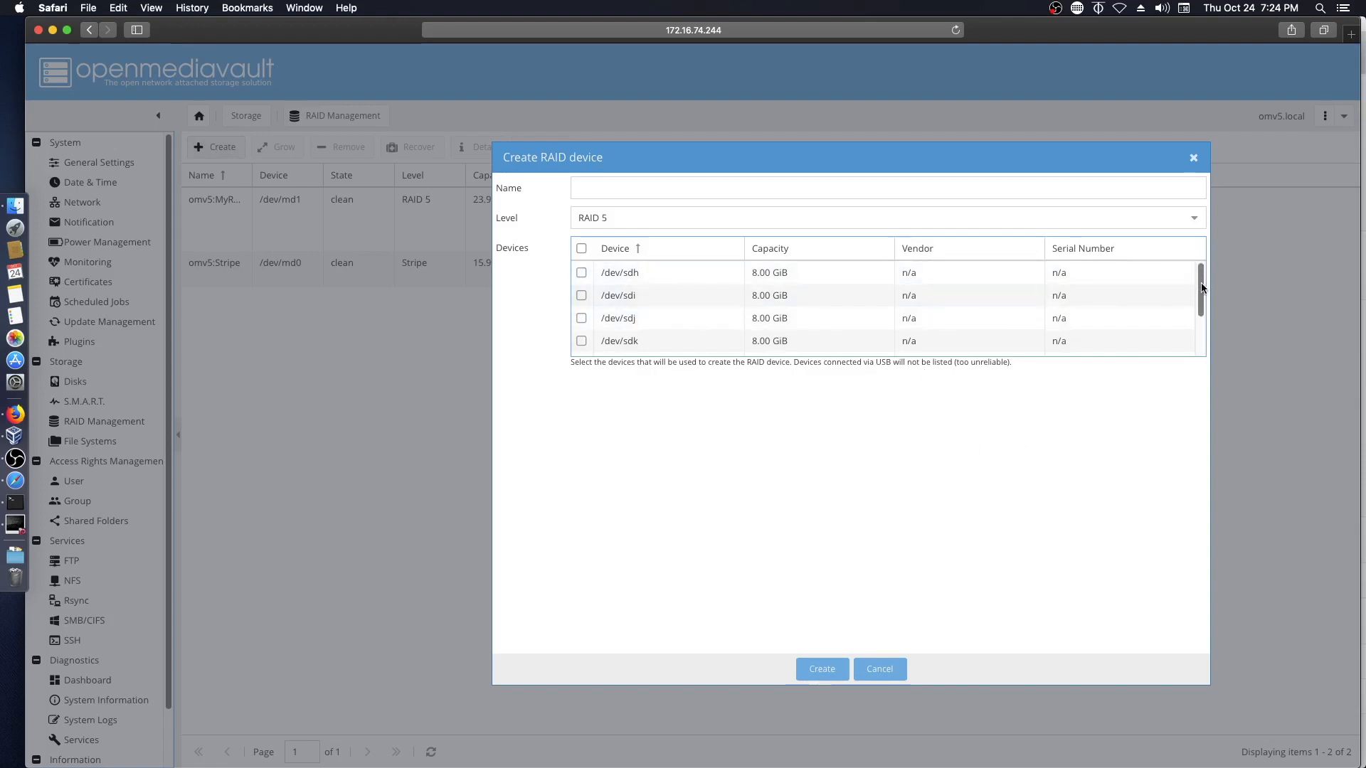
{"action": "left_click_drag", "start_coordinate": [1201, 288], "coordinate": [1202, 252]}
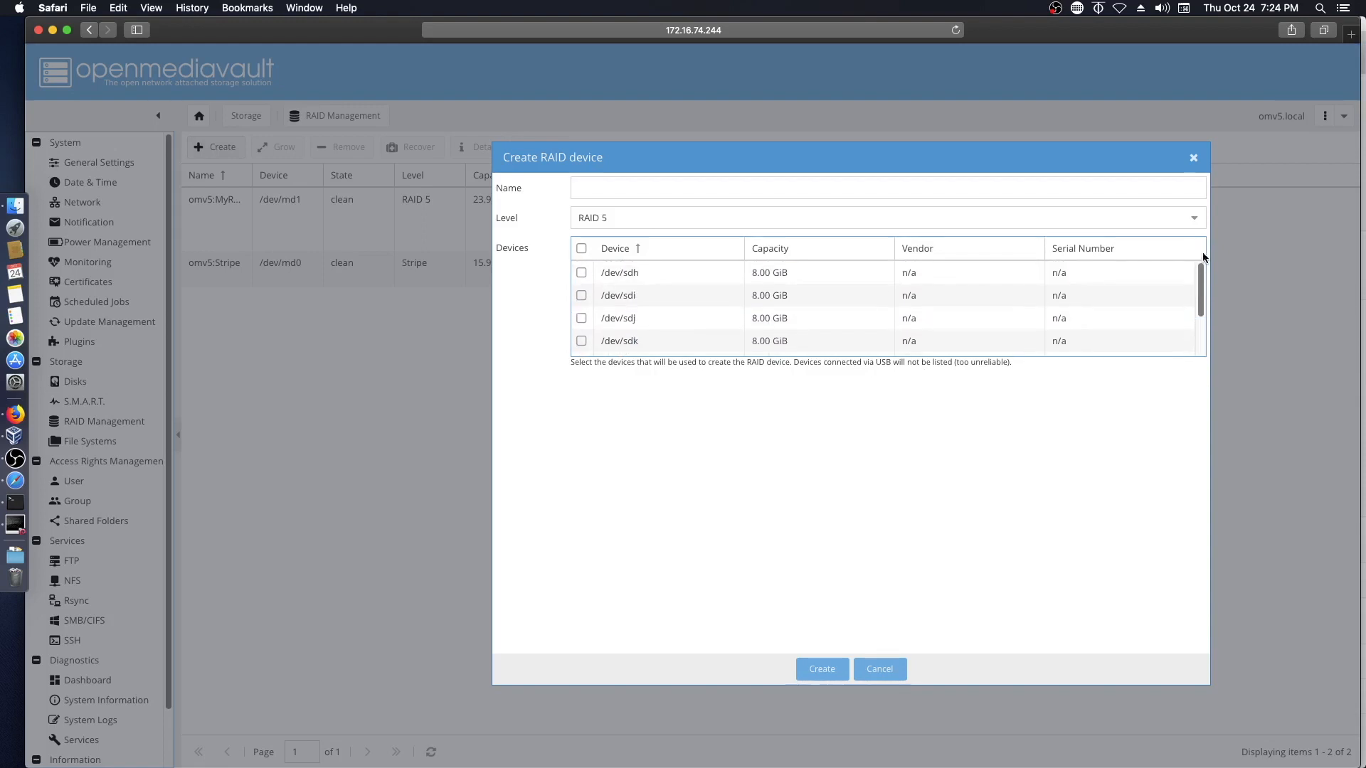
{"action": "left_click", "coordinate": [582, 249]}
{"action": "left_click", "coordinate": [710, 219]}
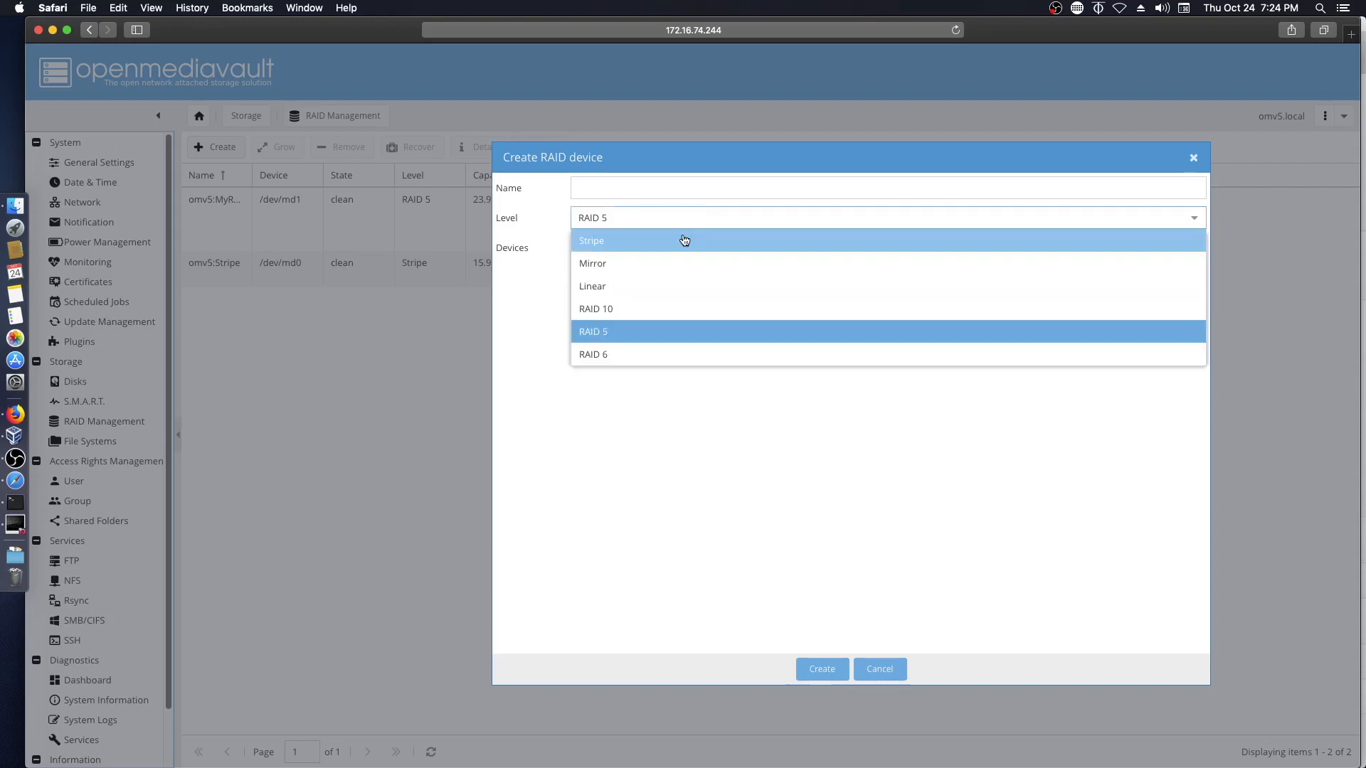
{"action": "left_click", "coordinate": [643, 308]}
{"action": "left_click", "coordinate": [791, 191]}
{"action": "type", "text": "MyRAID10"}
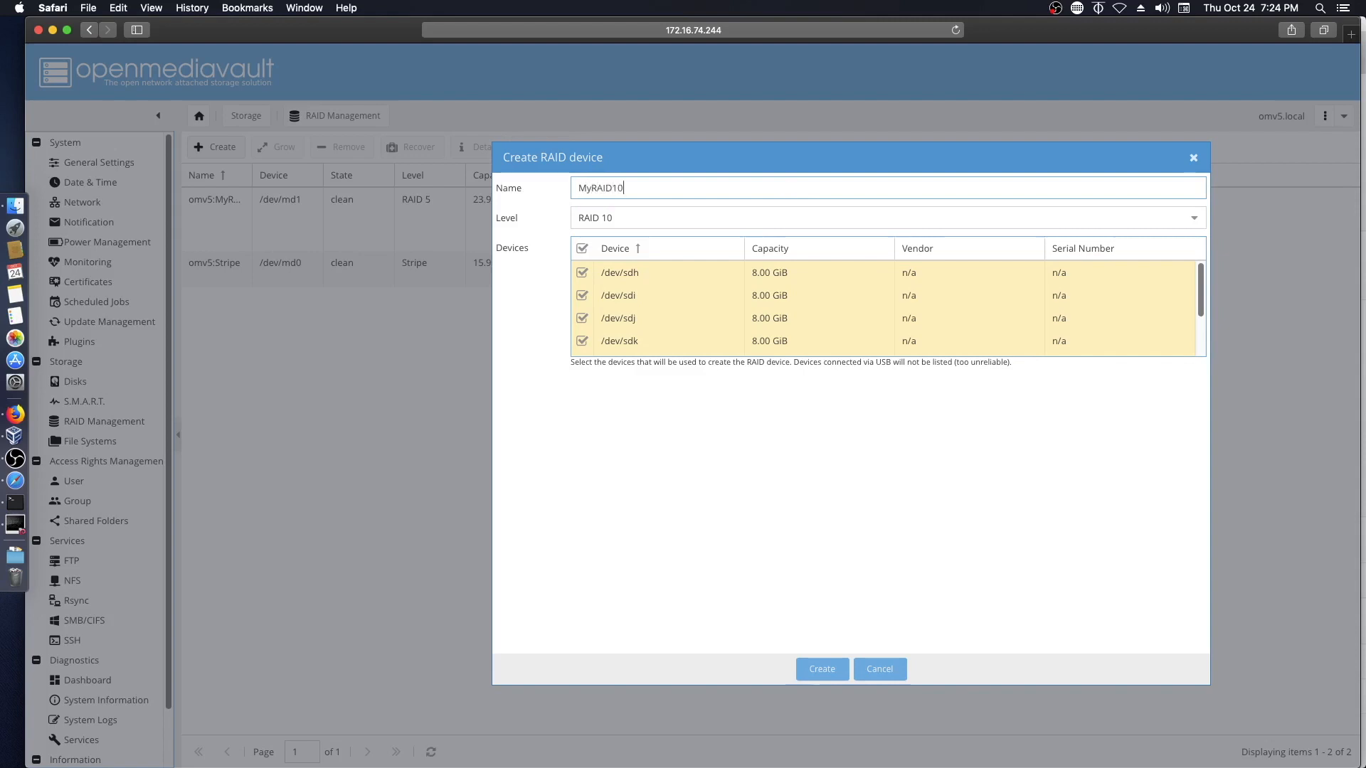
{"action": "left_click", "coordinate": [822, 668]}
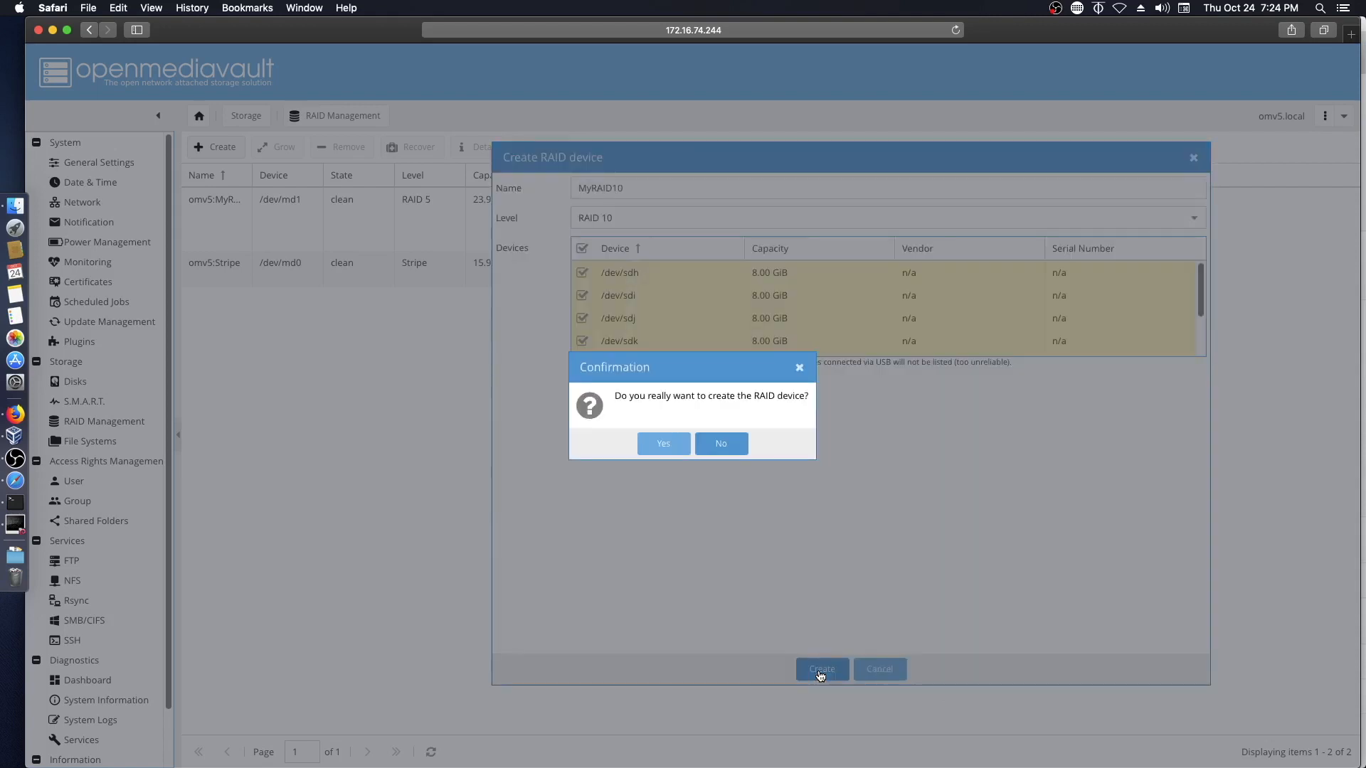
{"action": "left_click", "coordinate": [662, 444]}
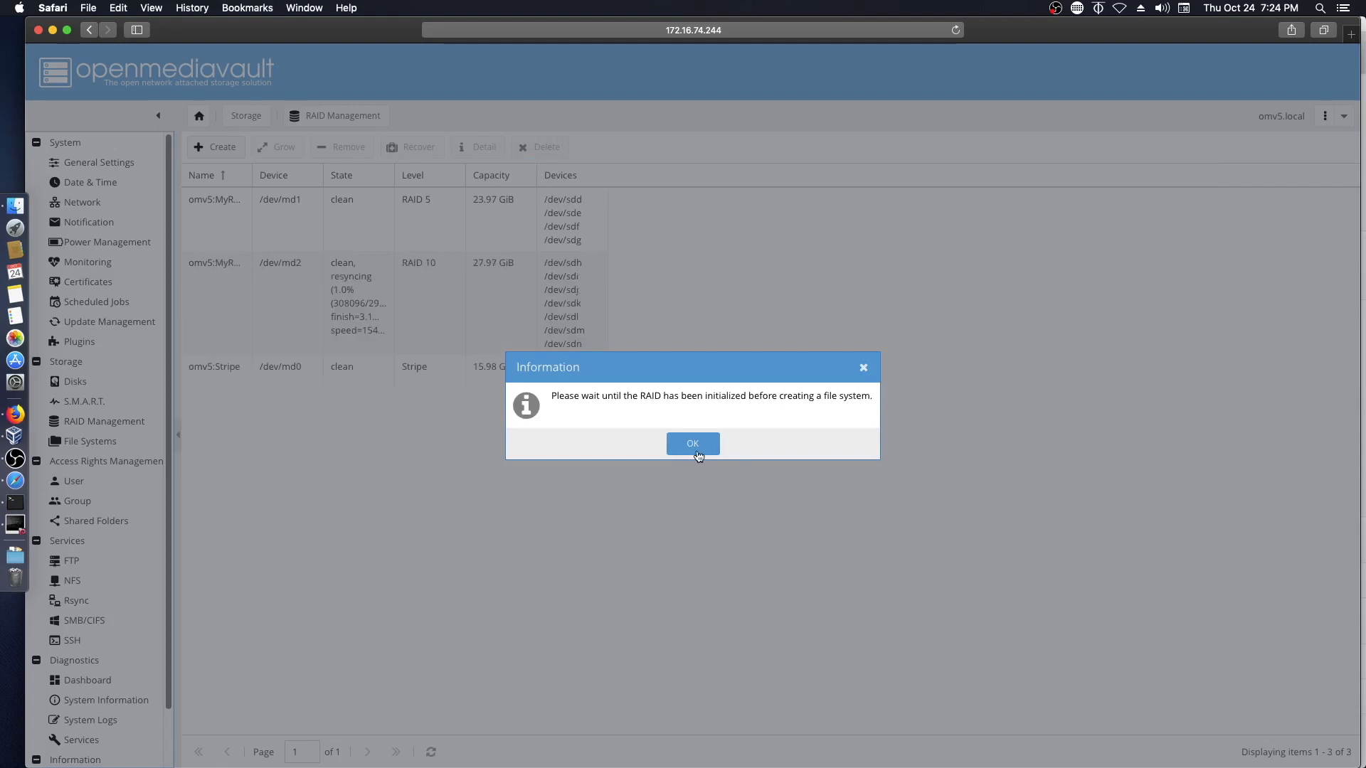
{"action": "left_click", "coordinate": [693, 446]}
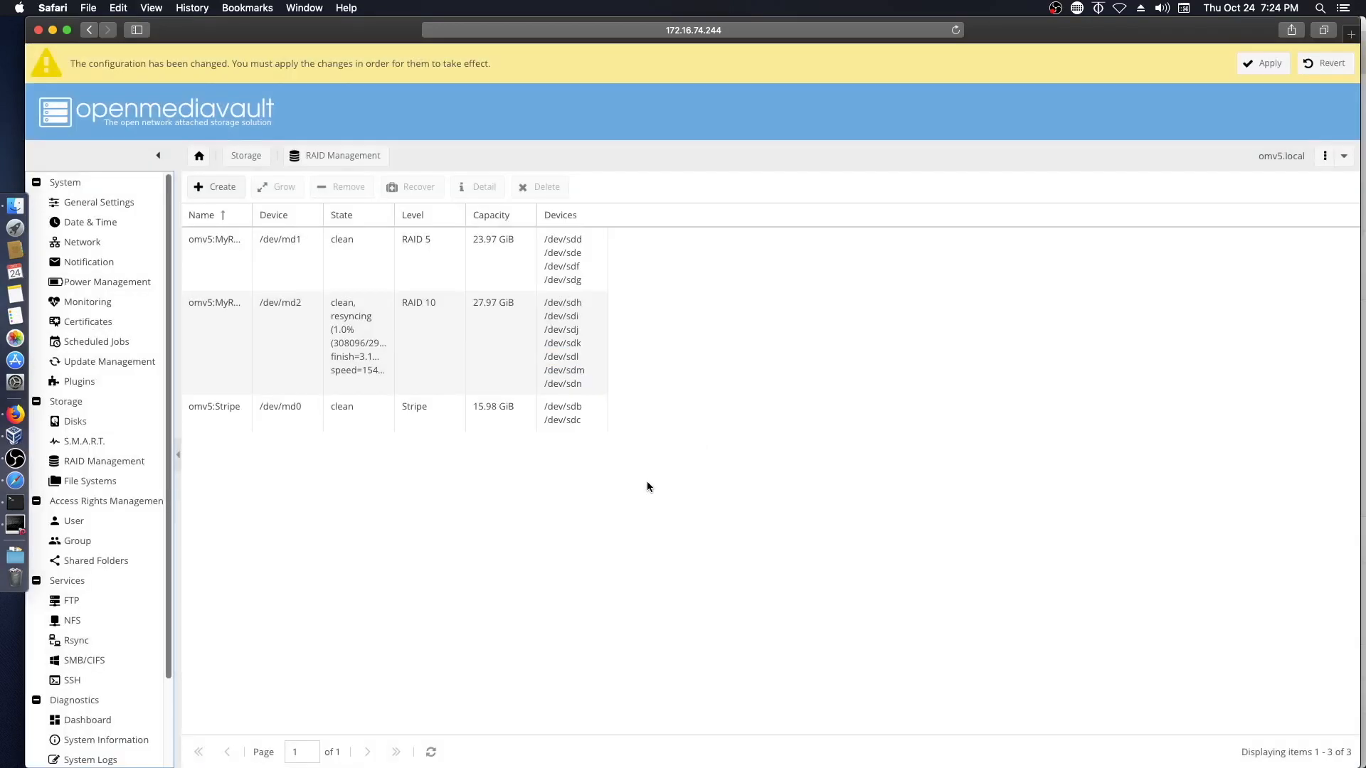
- Apply and confirm the pending configuration changes for the /dev/md2 array
{"action": "left_click", "coordinate": [1263, 63]}
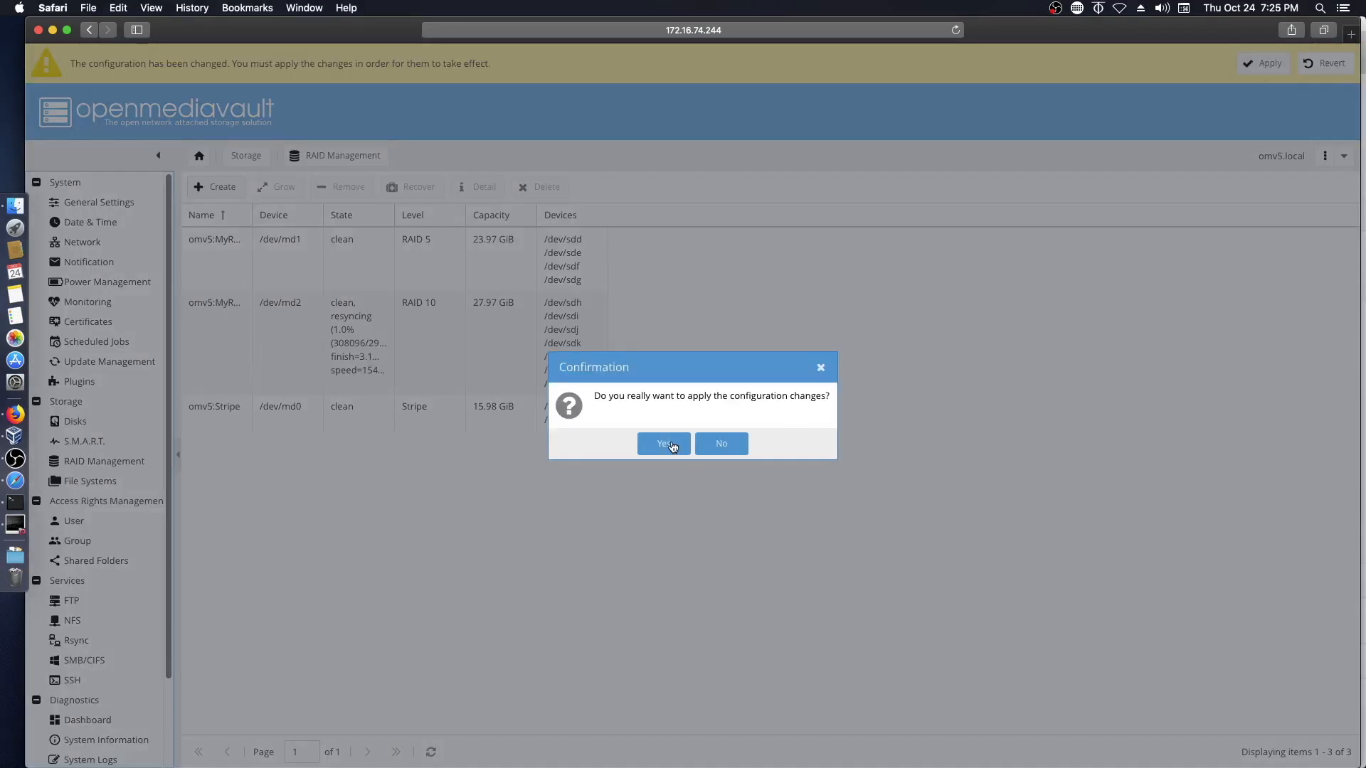
{"action": "left_click", "coordinate": [664, 444]}
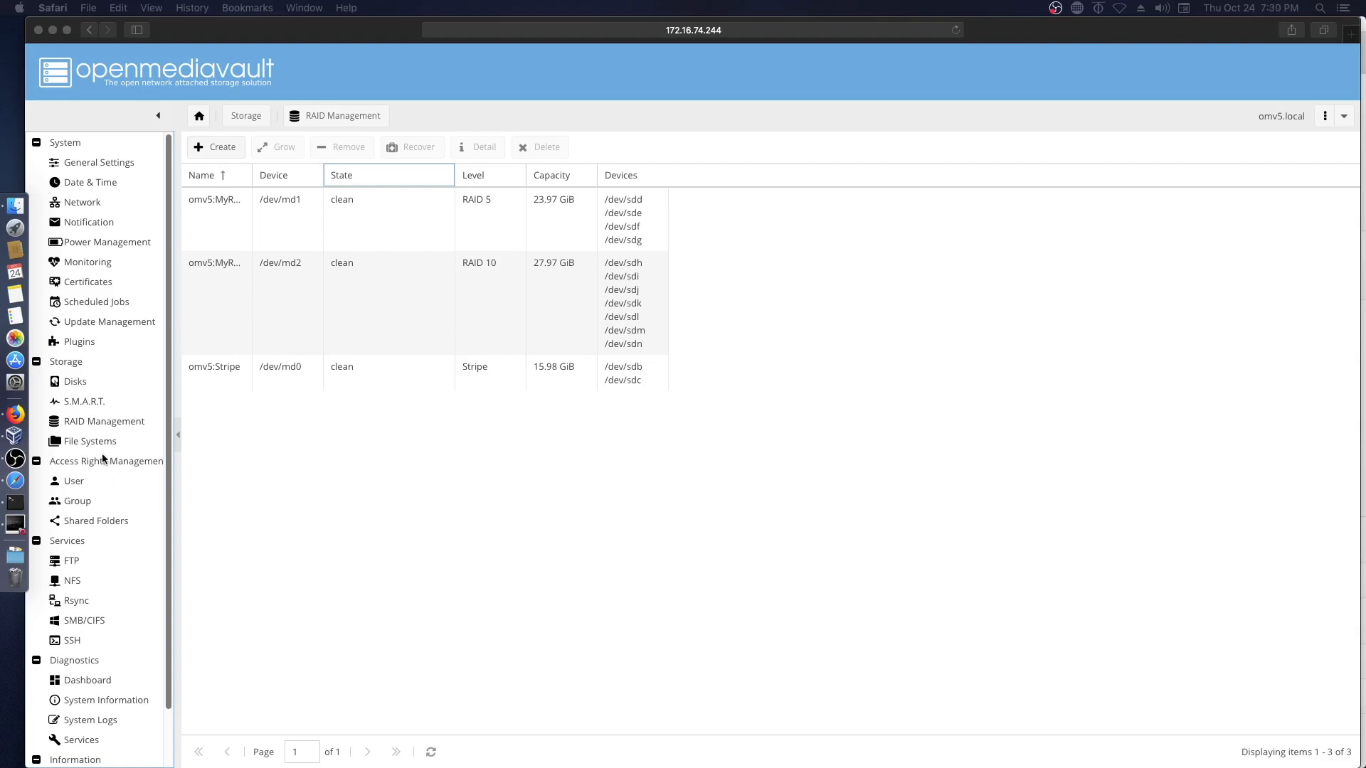
- Format the MyRAID10 device /dev/md2 as EXT4 with volume label MyRAID10
{"action": "left_click", "coordinate": [75, 443]}
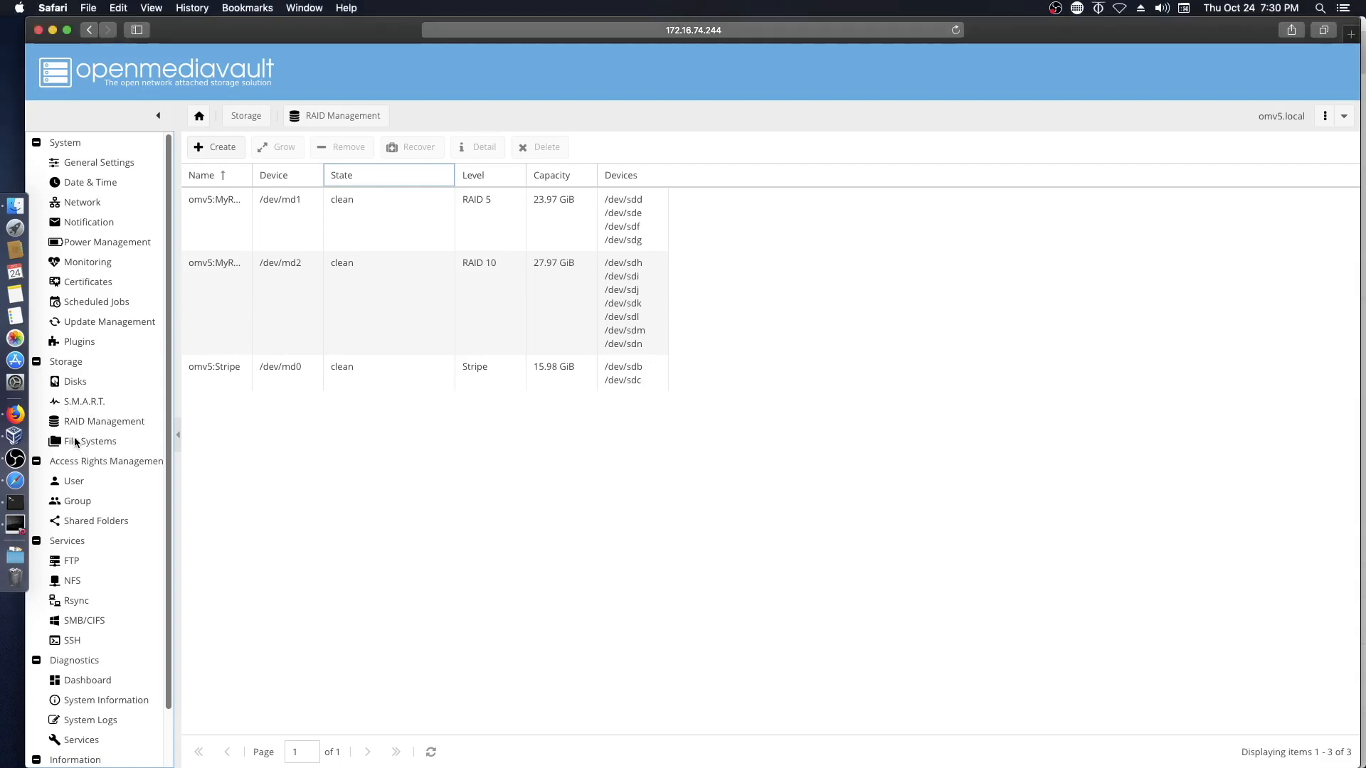
{"action": "left_click", "coordinate": [69, 443]}
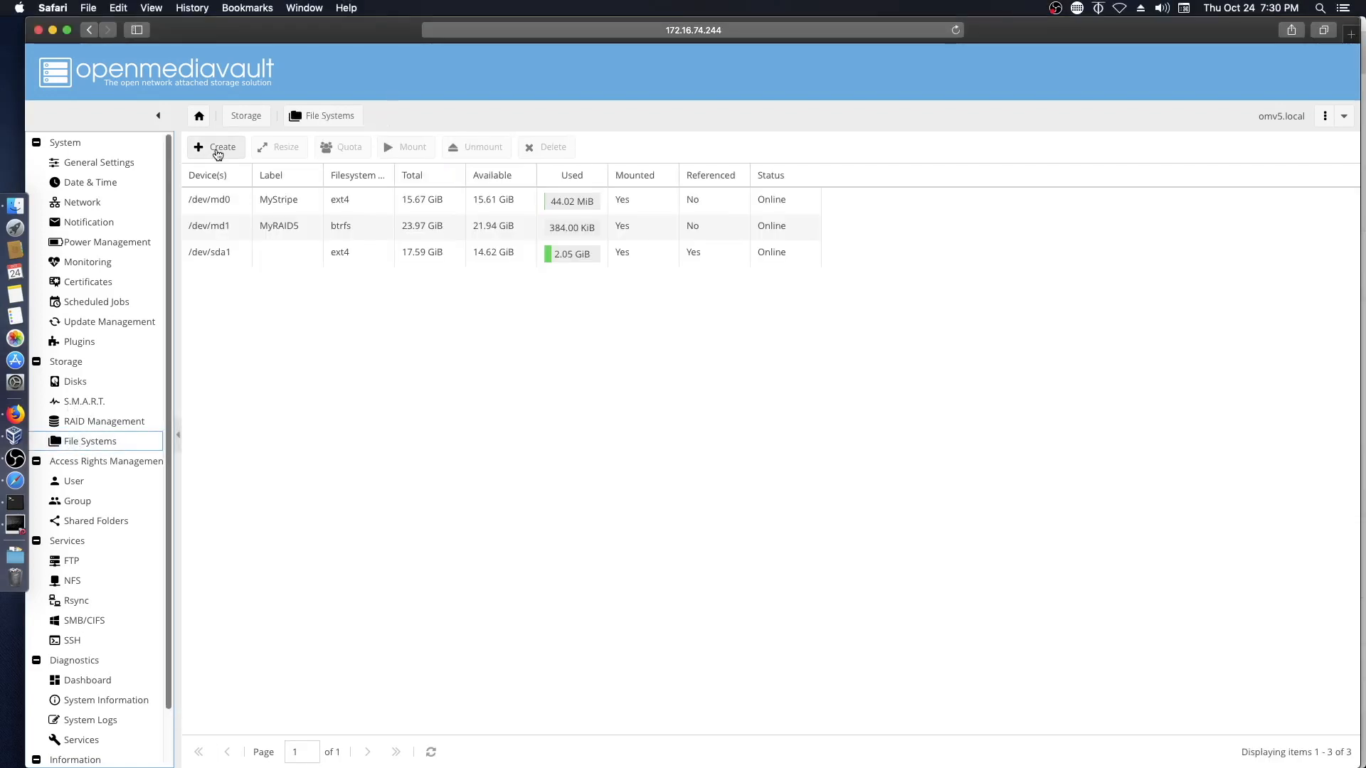
{"action": "left_click", "coordinate": [219, 151]}
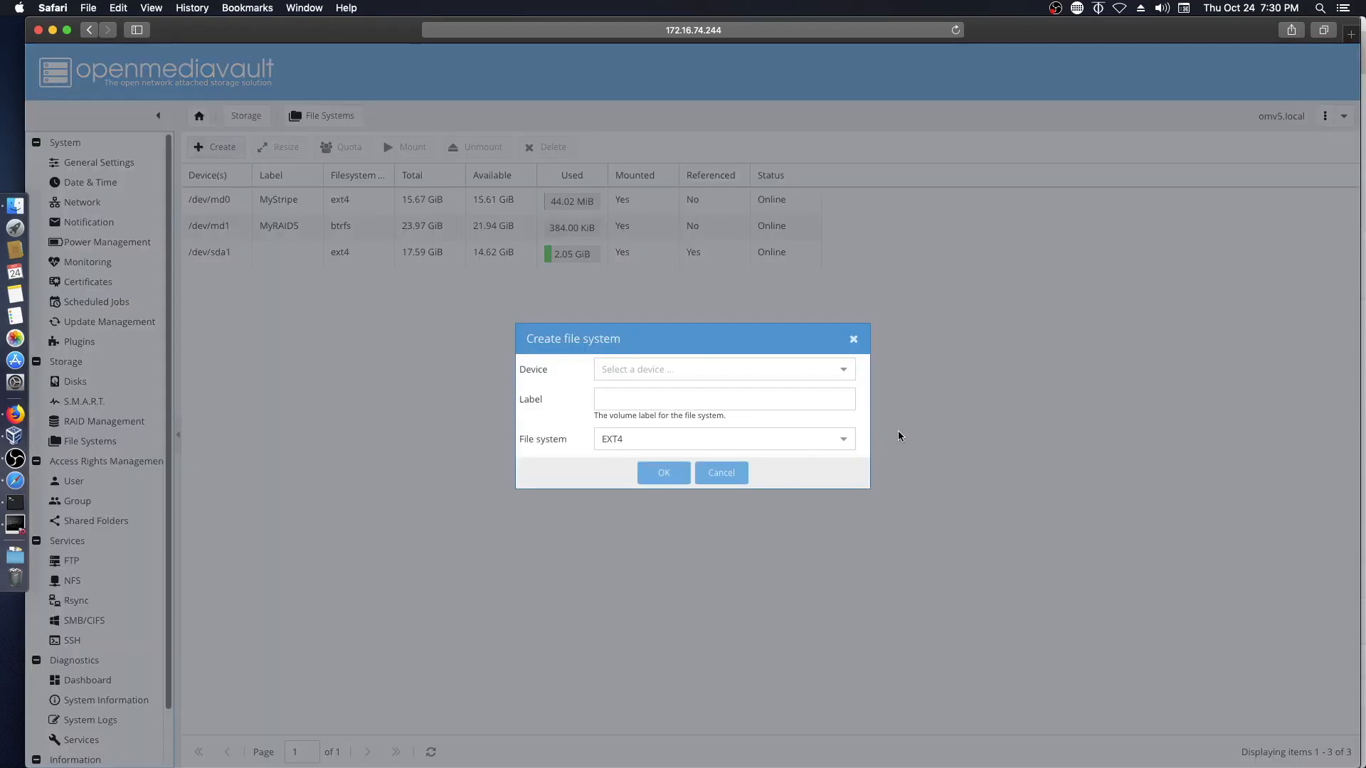
{"action": "left_click", "coordinate": [844, 370]}
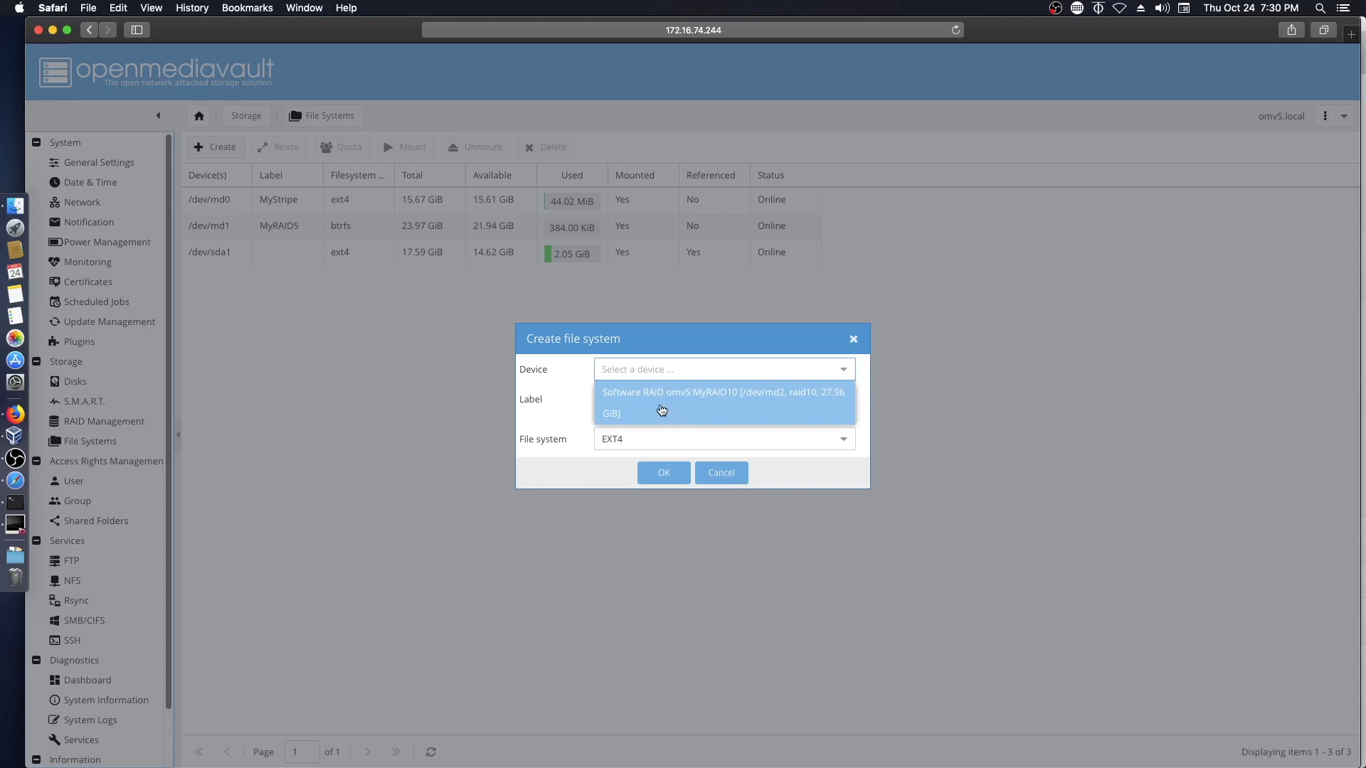
{"action": "left_click", "coordinate": [660, 405]}
{"action": "left_click", "coordinate": [662, 403]}
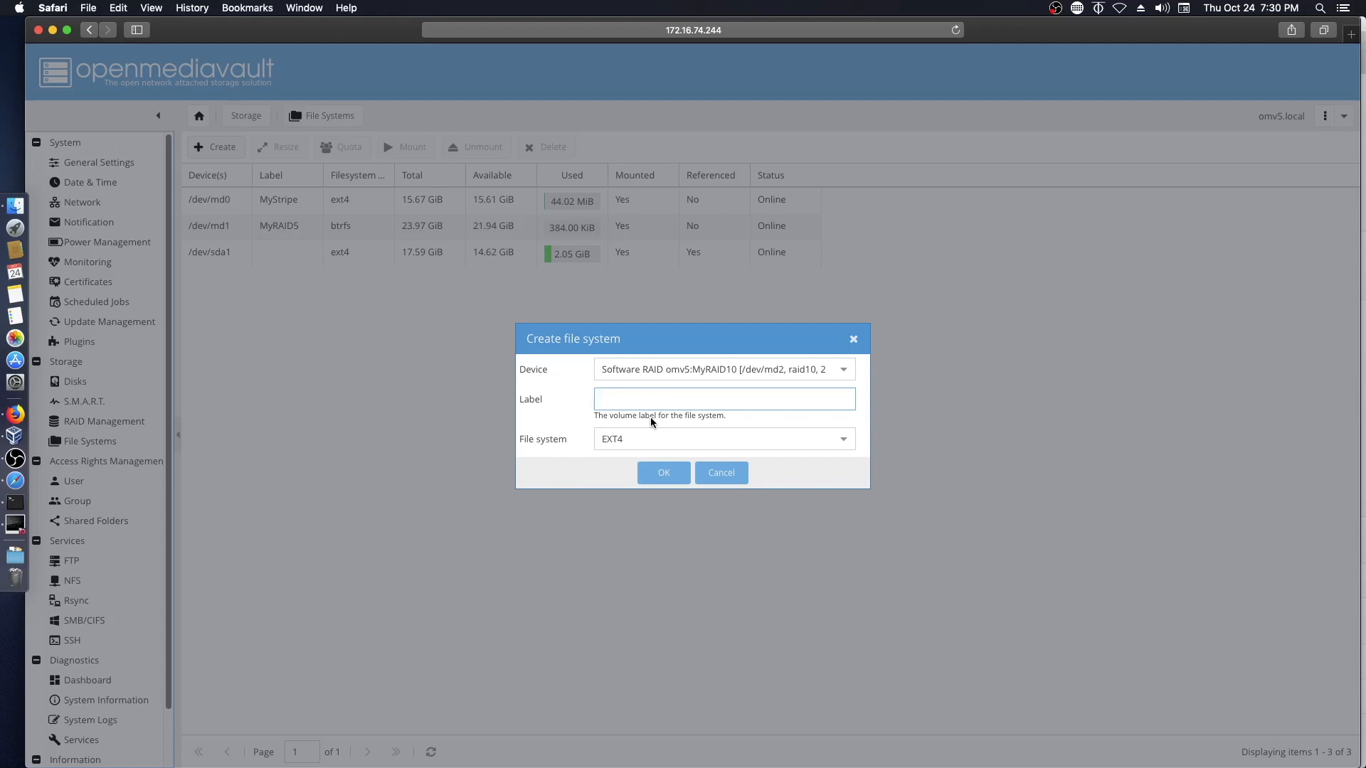
{"action": "type", "text": "MyRAID10"}
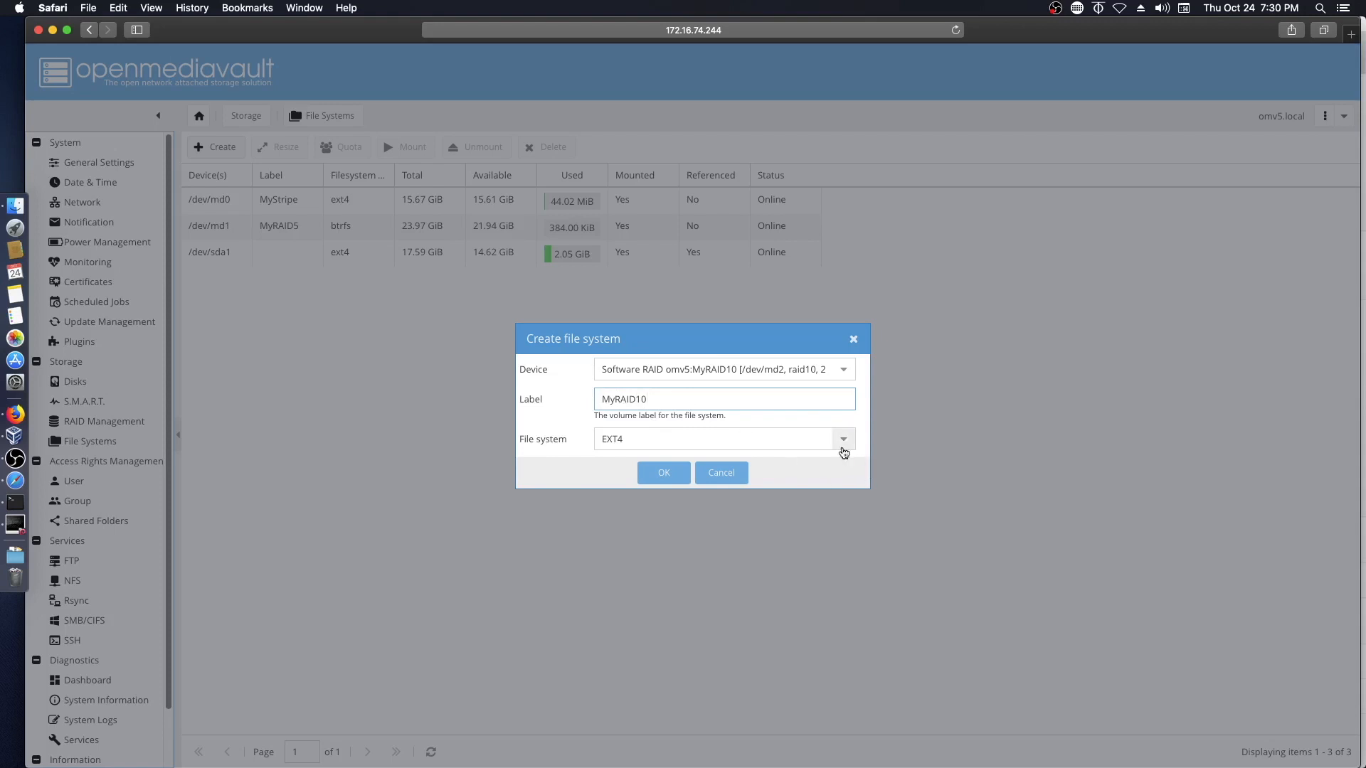
{"action": "left_click", "coordinate": [842, 442]}
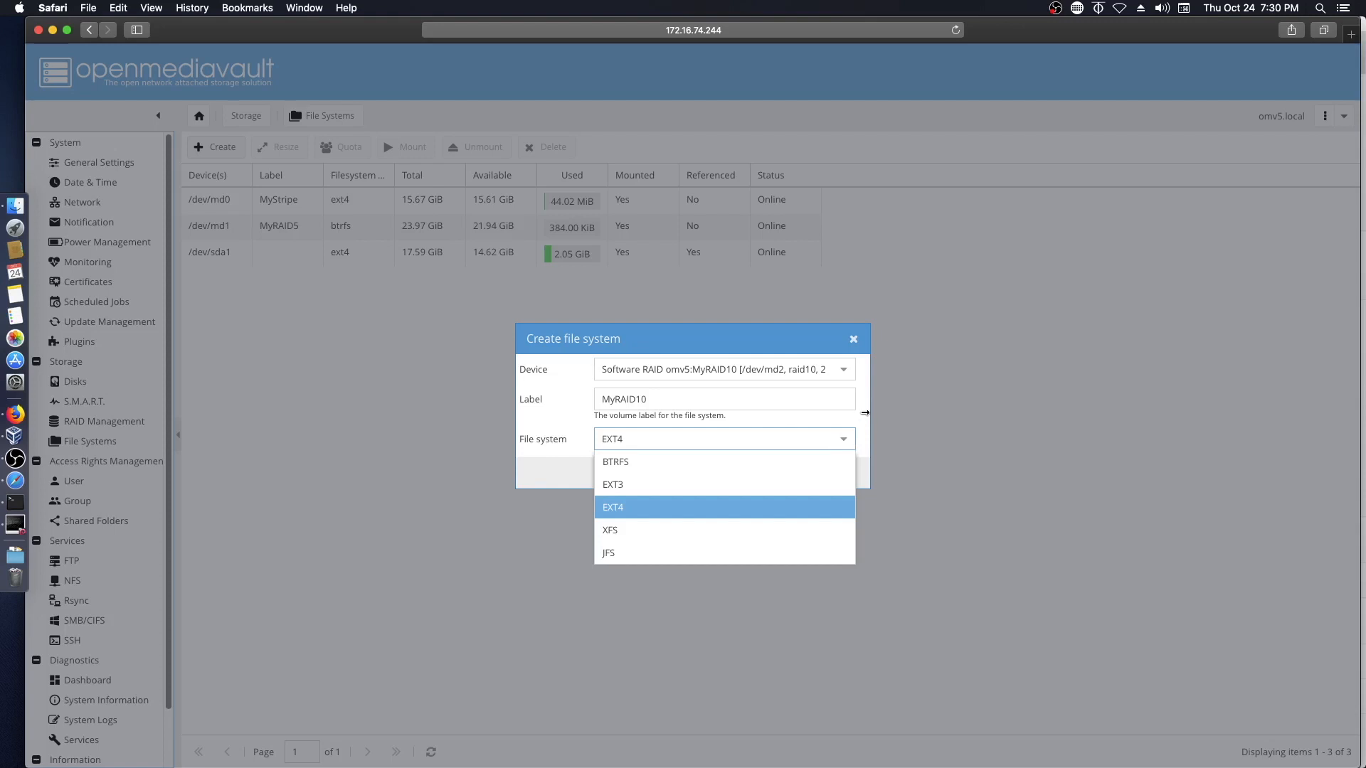
{"action": "left_click", "coordinate": [862, 427]}
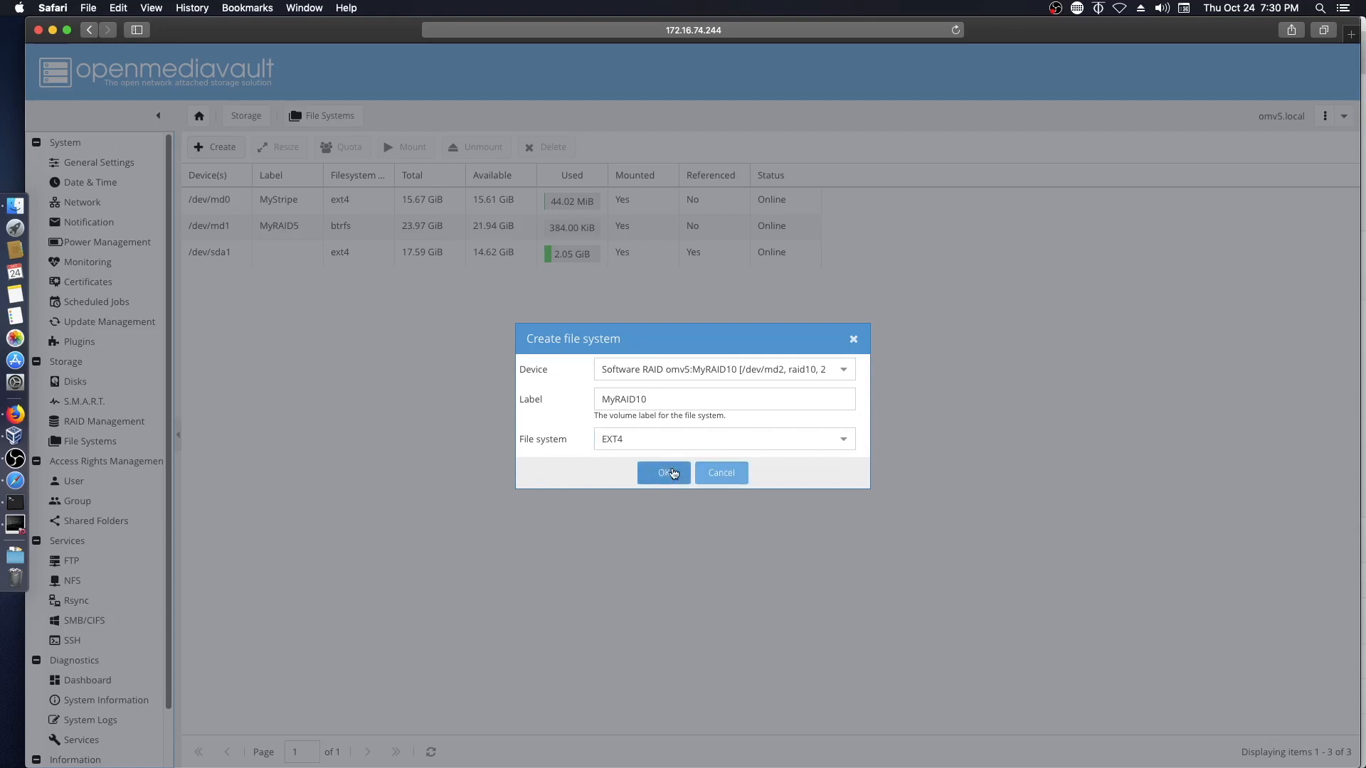
{"action": "left_click", "coordinate": [663, 475]}
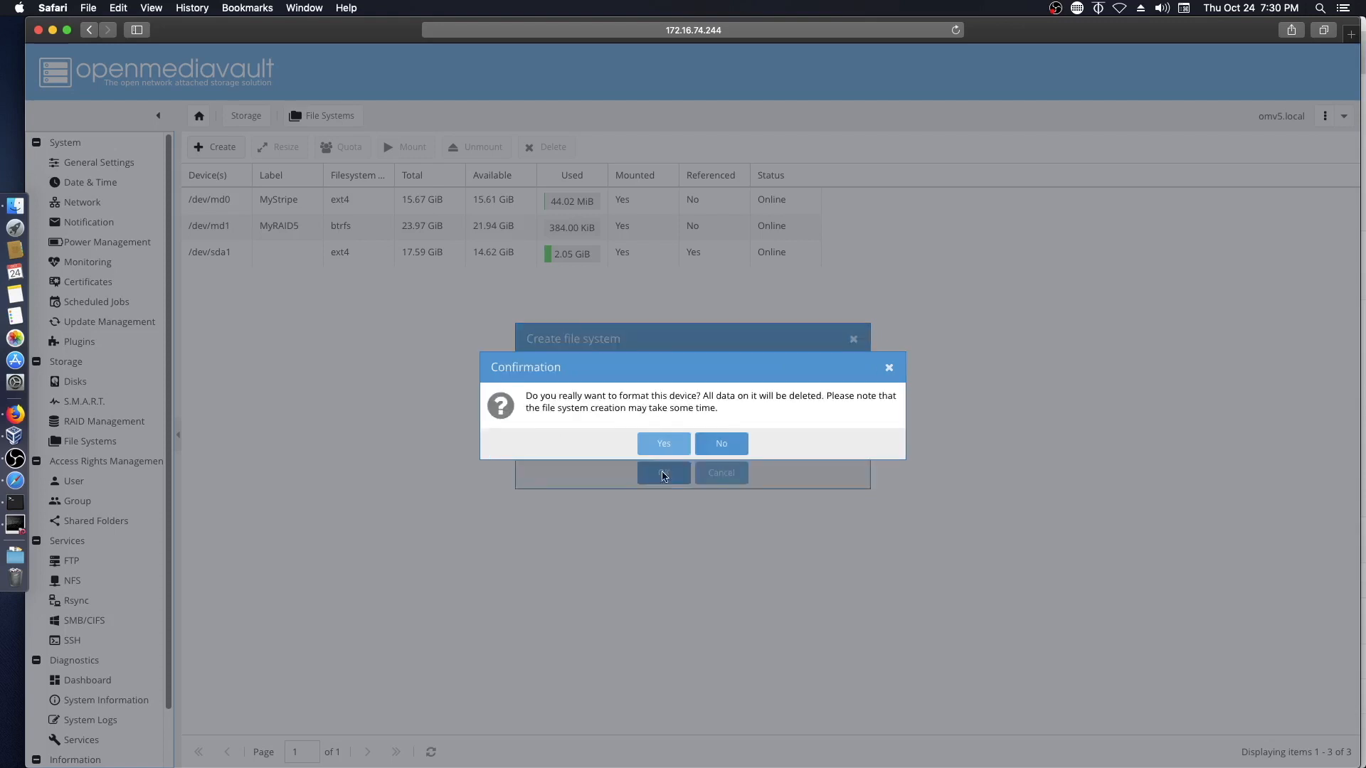
{"action": "left_click", "coordinate": [662, 444]}
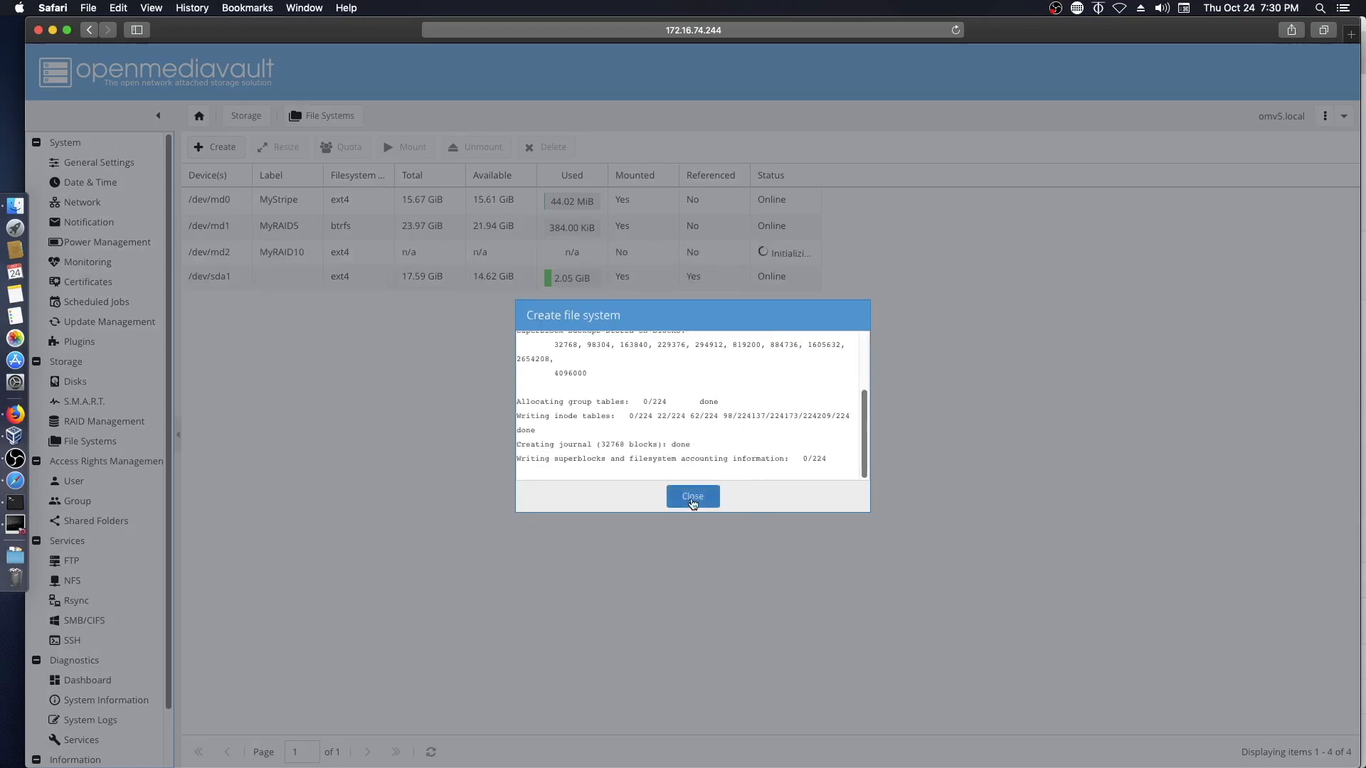
- Mount the MyRAID10 file system on /dev/md2 and apply the configuration changes
{"action": "left_click", "coordinate": [693, 497]}
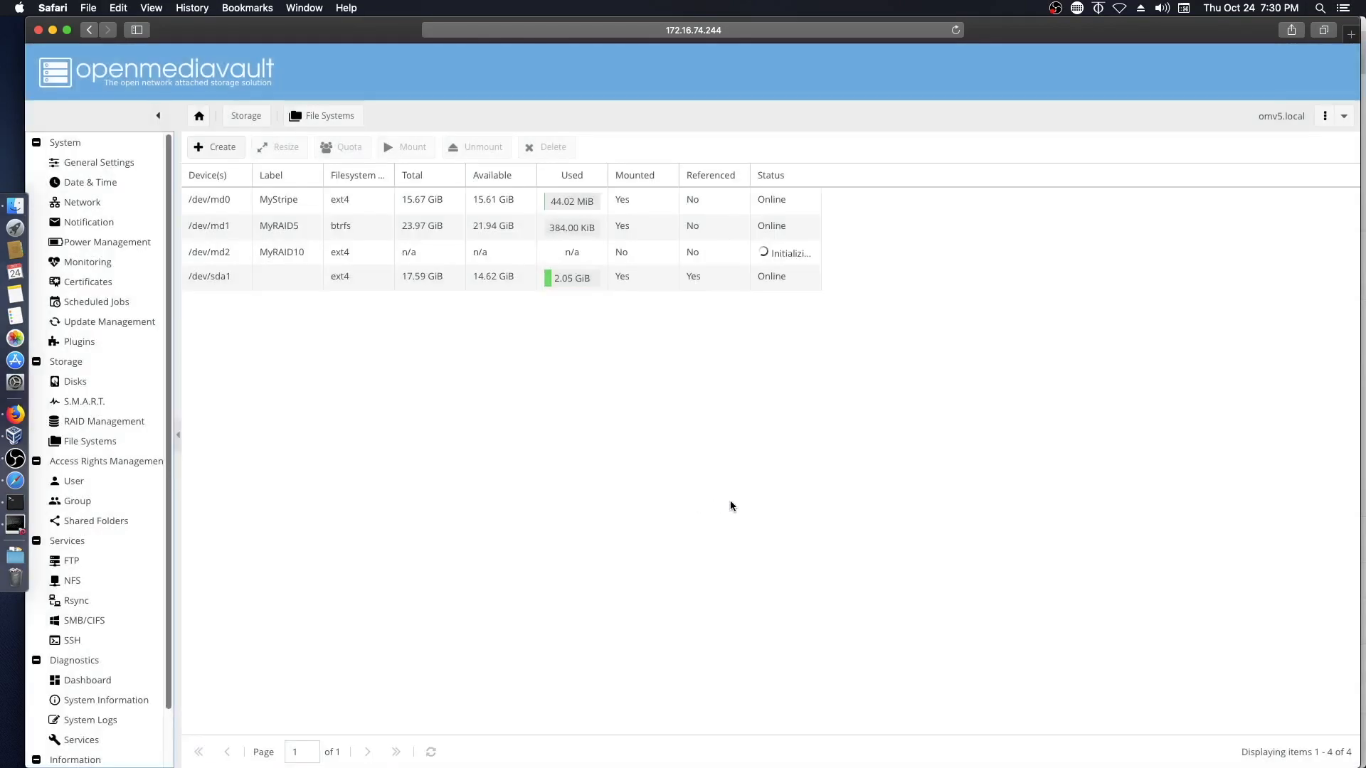
{"action": "left_click", "coordinate": [278, 254]}
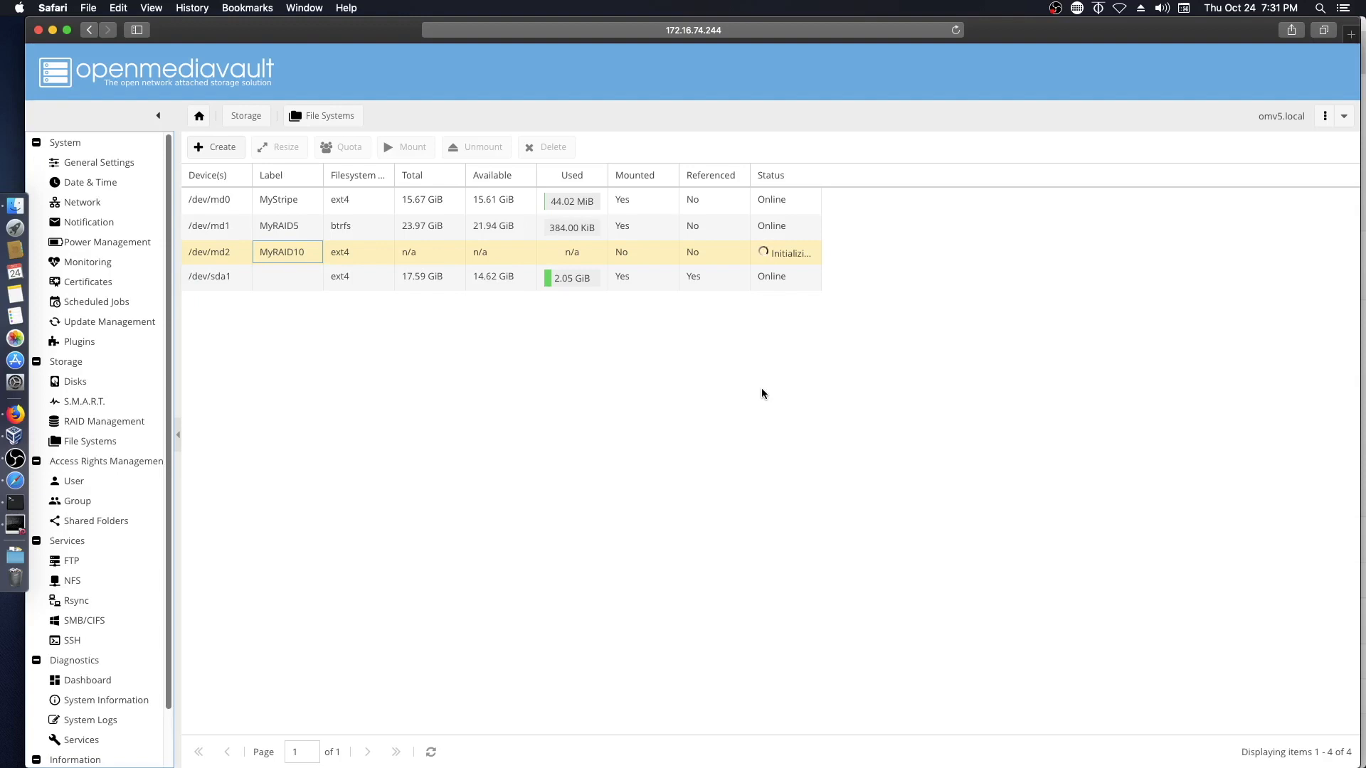
{"action": "left_click", "coordinate": [383, 251]}
{"action": "left_click", "coordinate": [412, 150]}
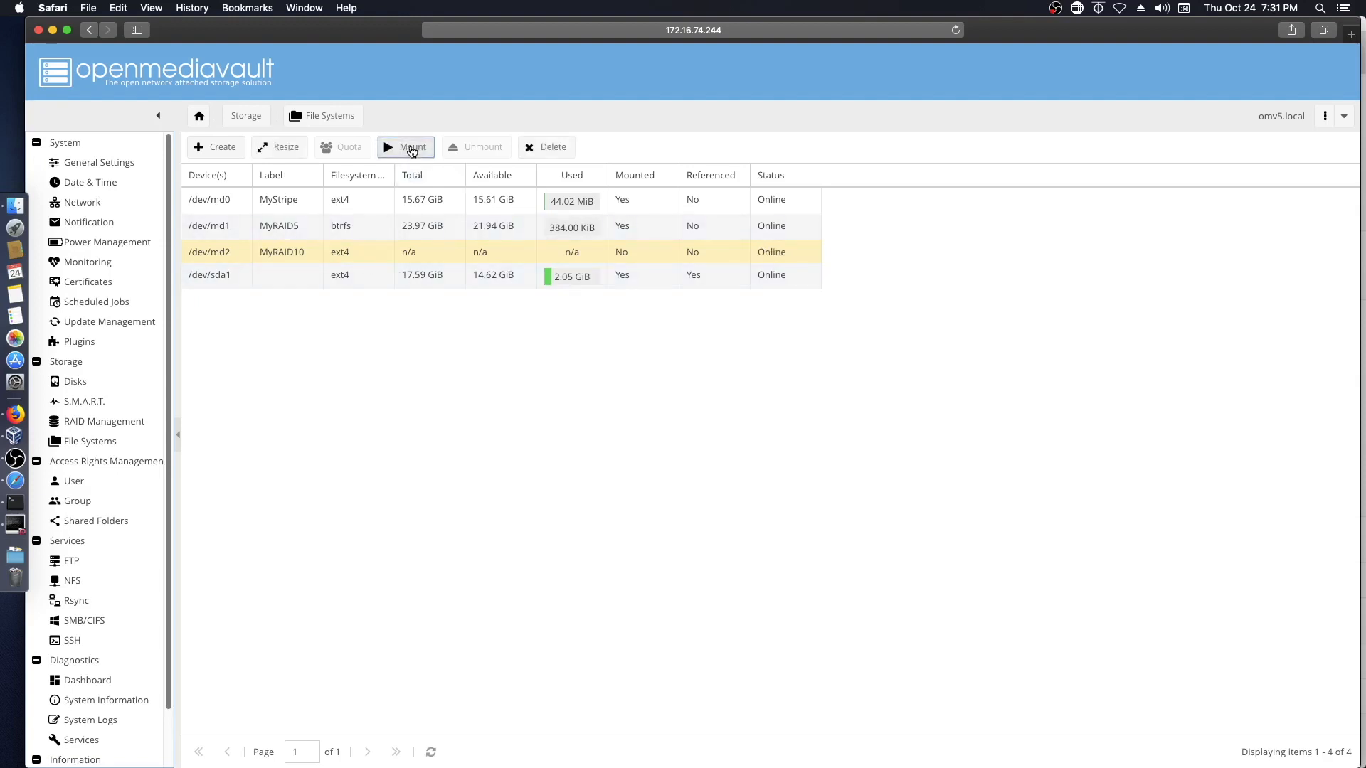
{"action": "left_click", "coordinate": [1264, 64]}
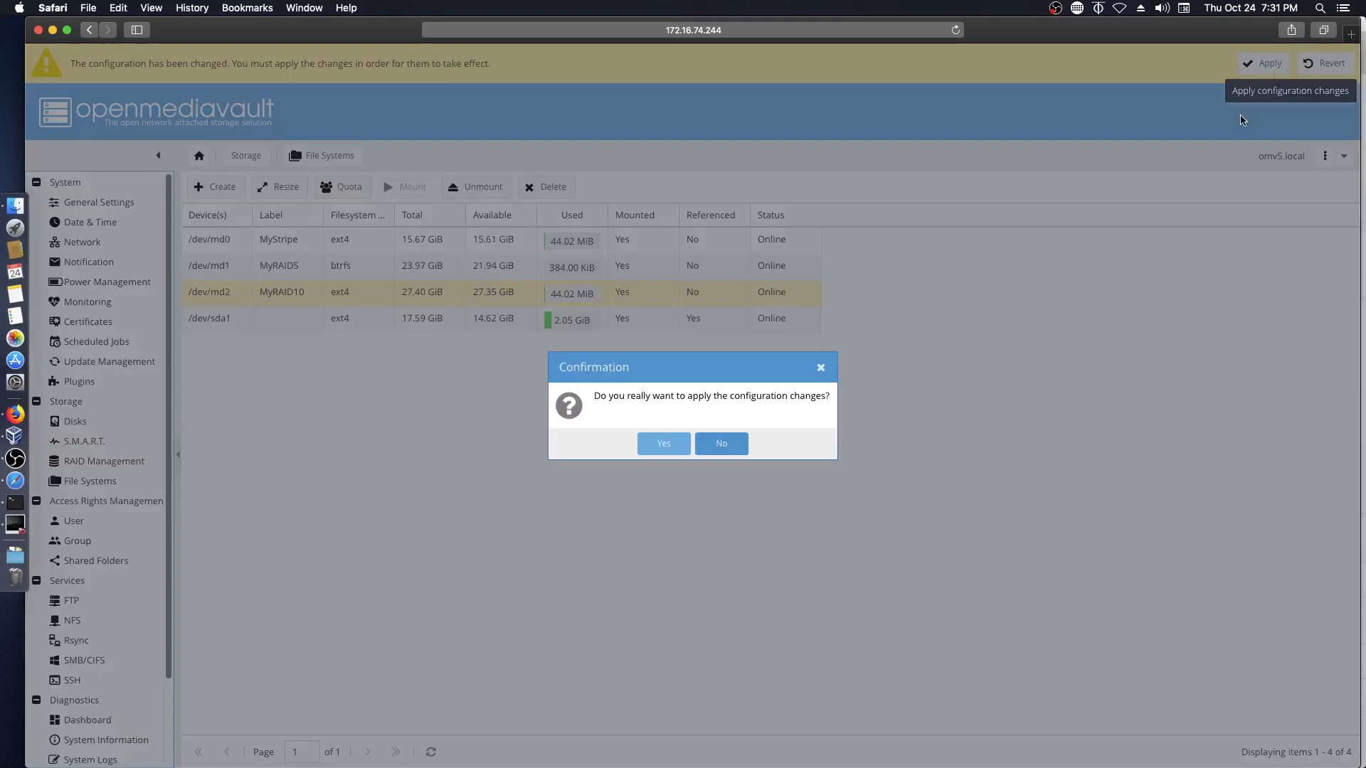
{"action": "left_click", "coordinate": [662, 444]}
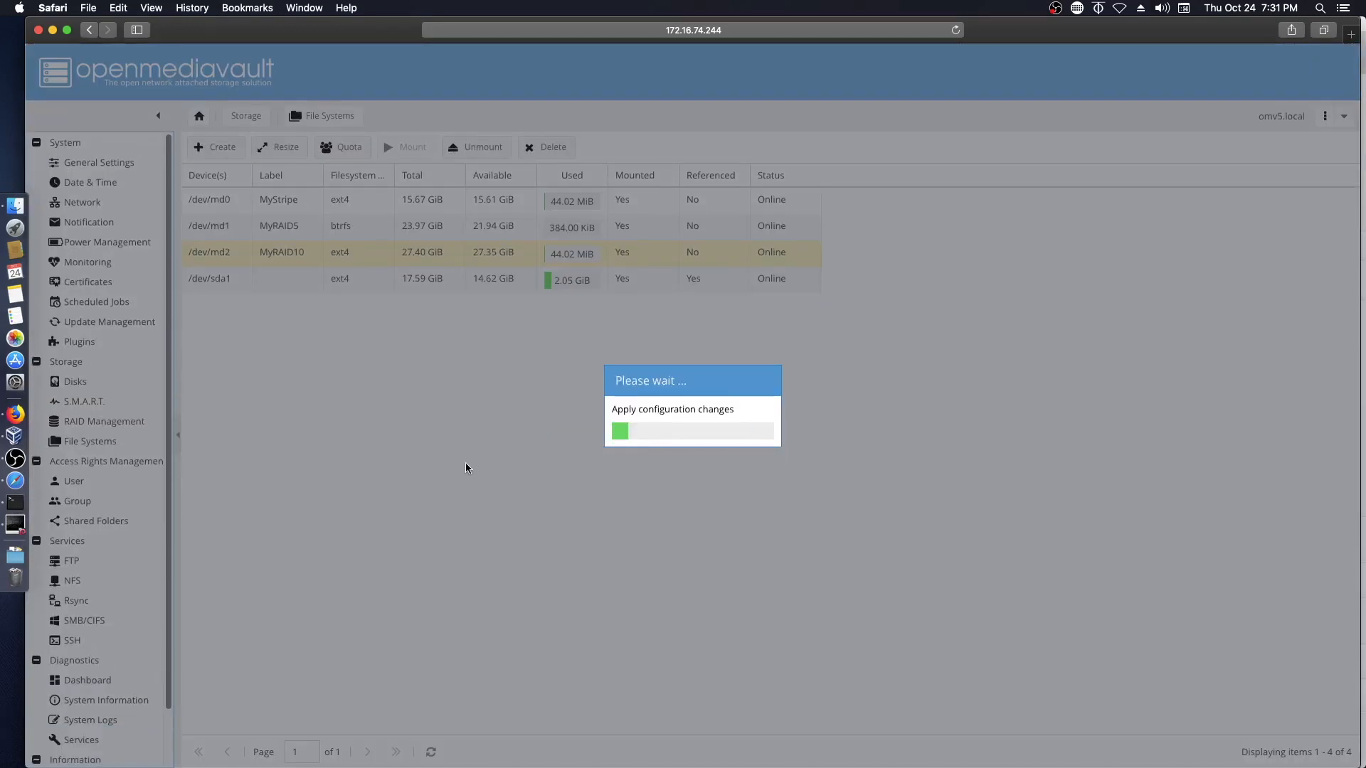